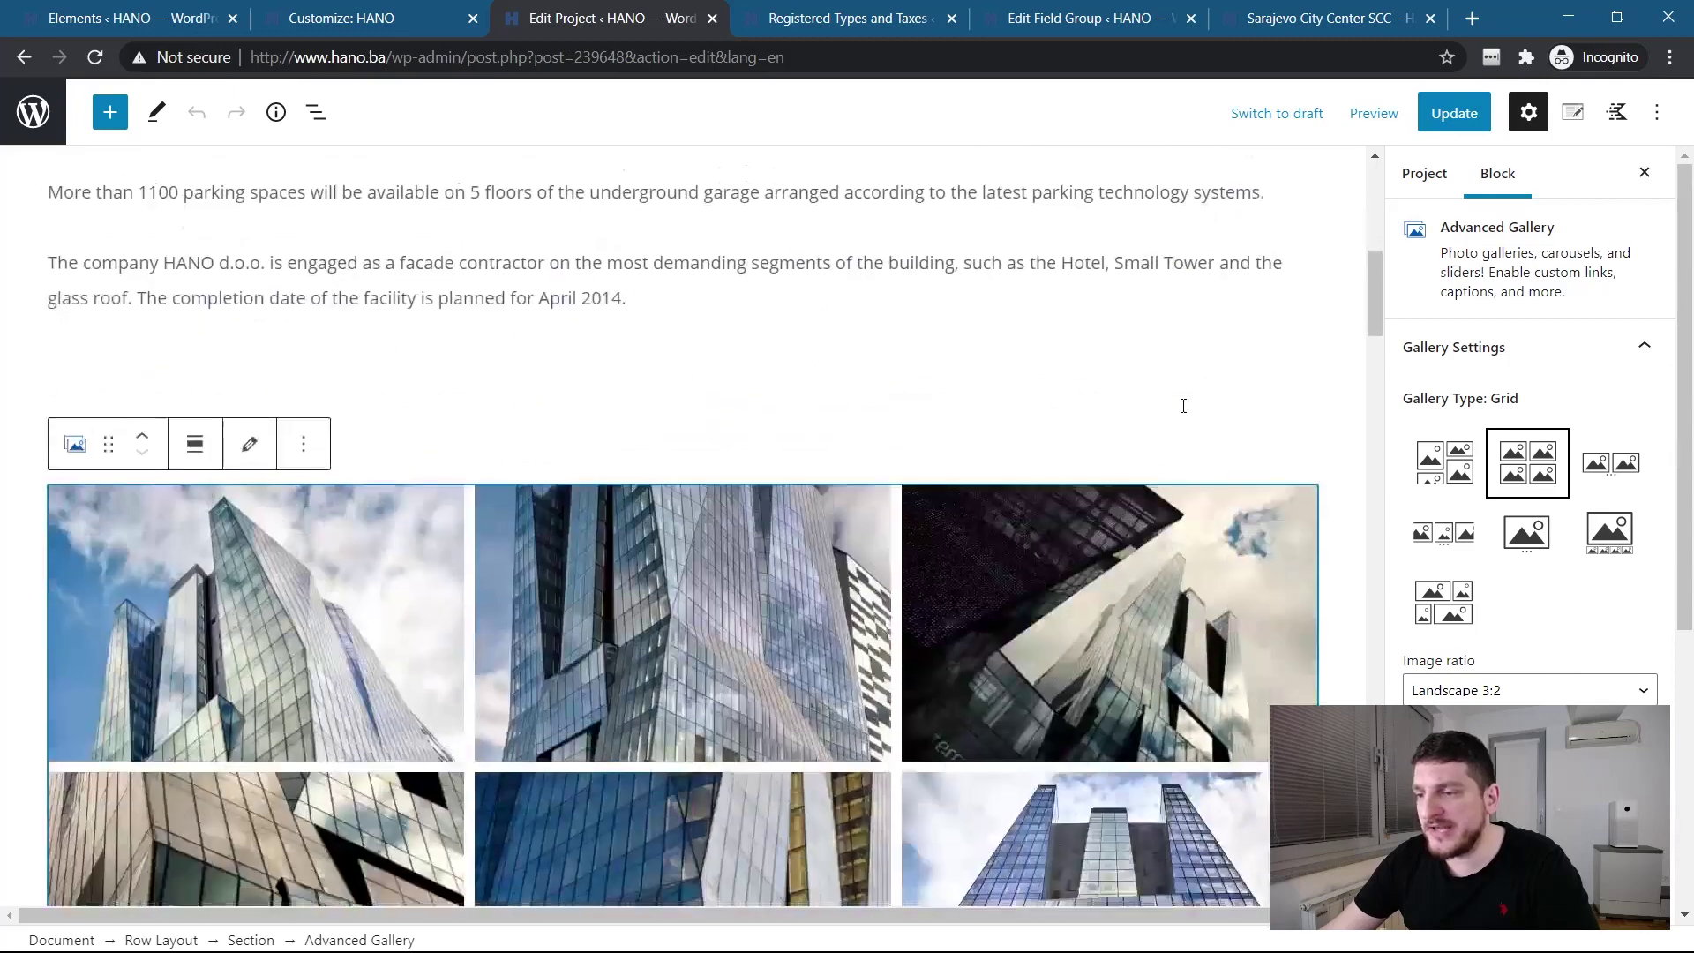
Step: Review the Project properties fields in the Sarajevo City Center SCC project's settings, from category through studio
click(1424, 173)
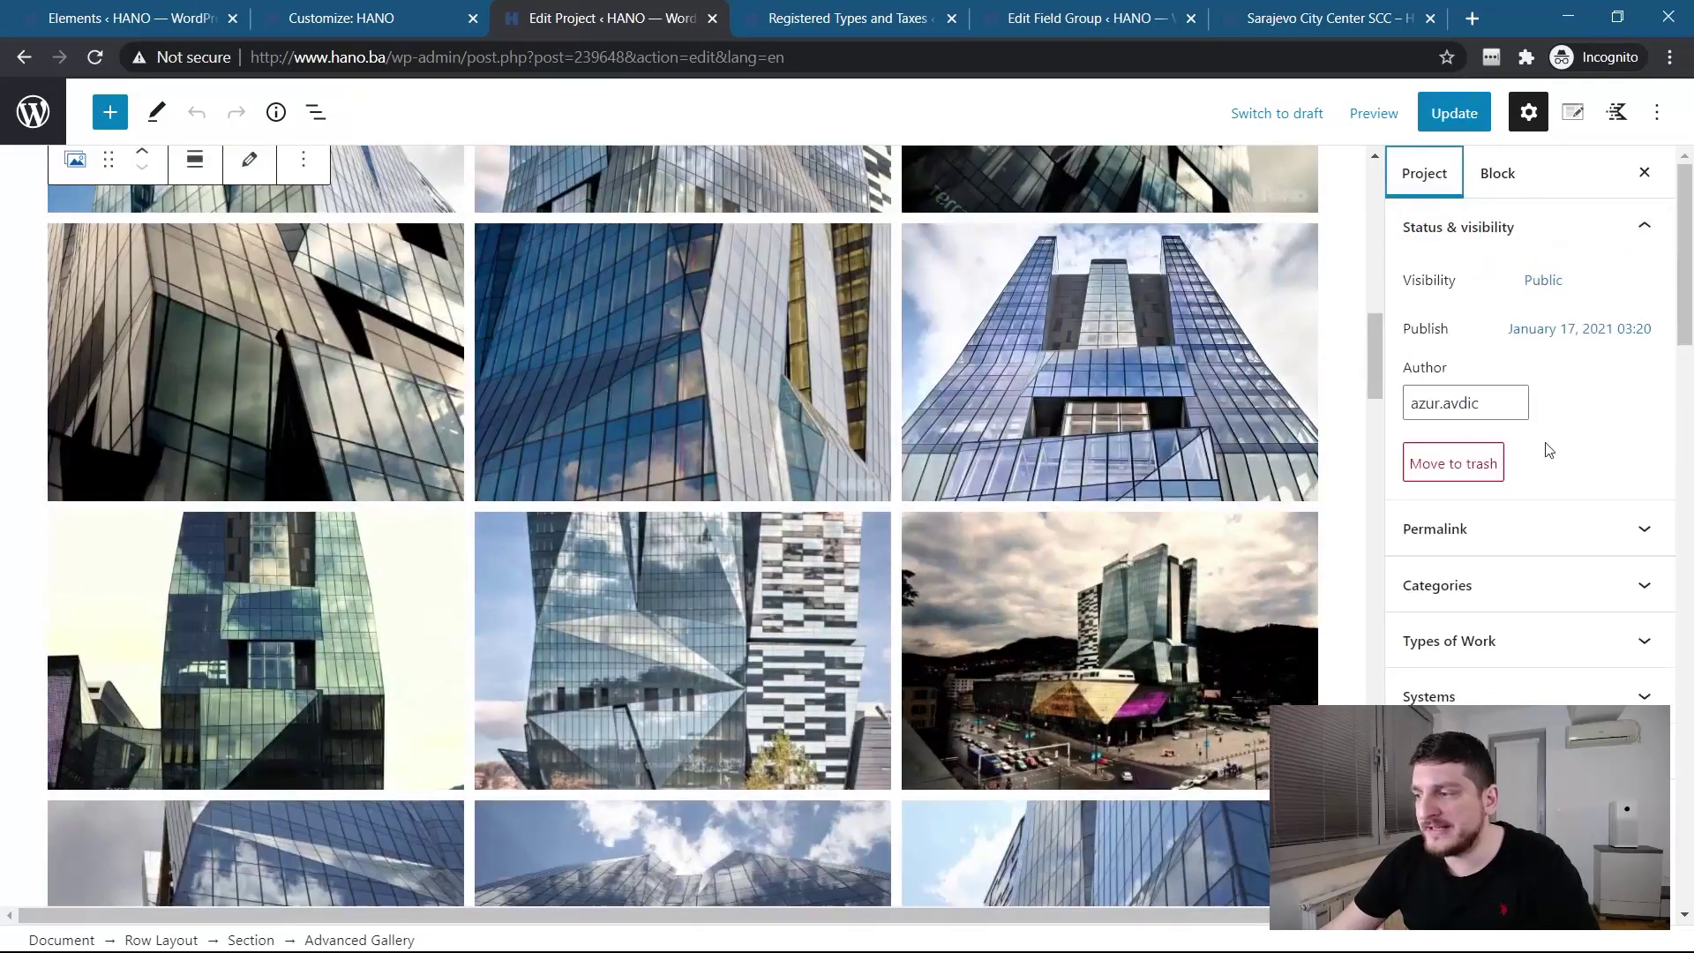
drag(1675, 327, 1689, 459)
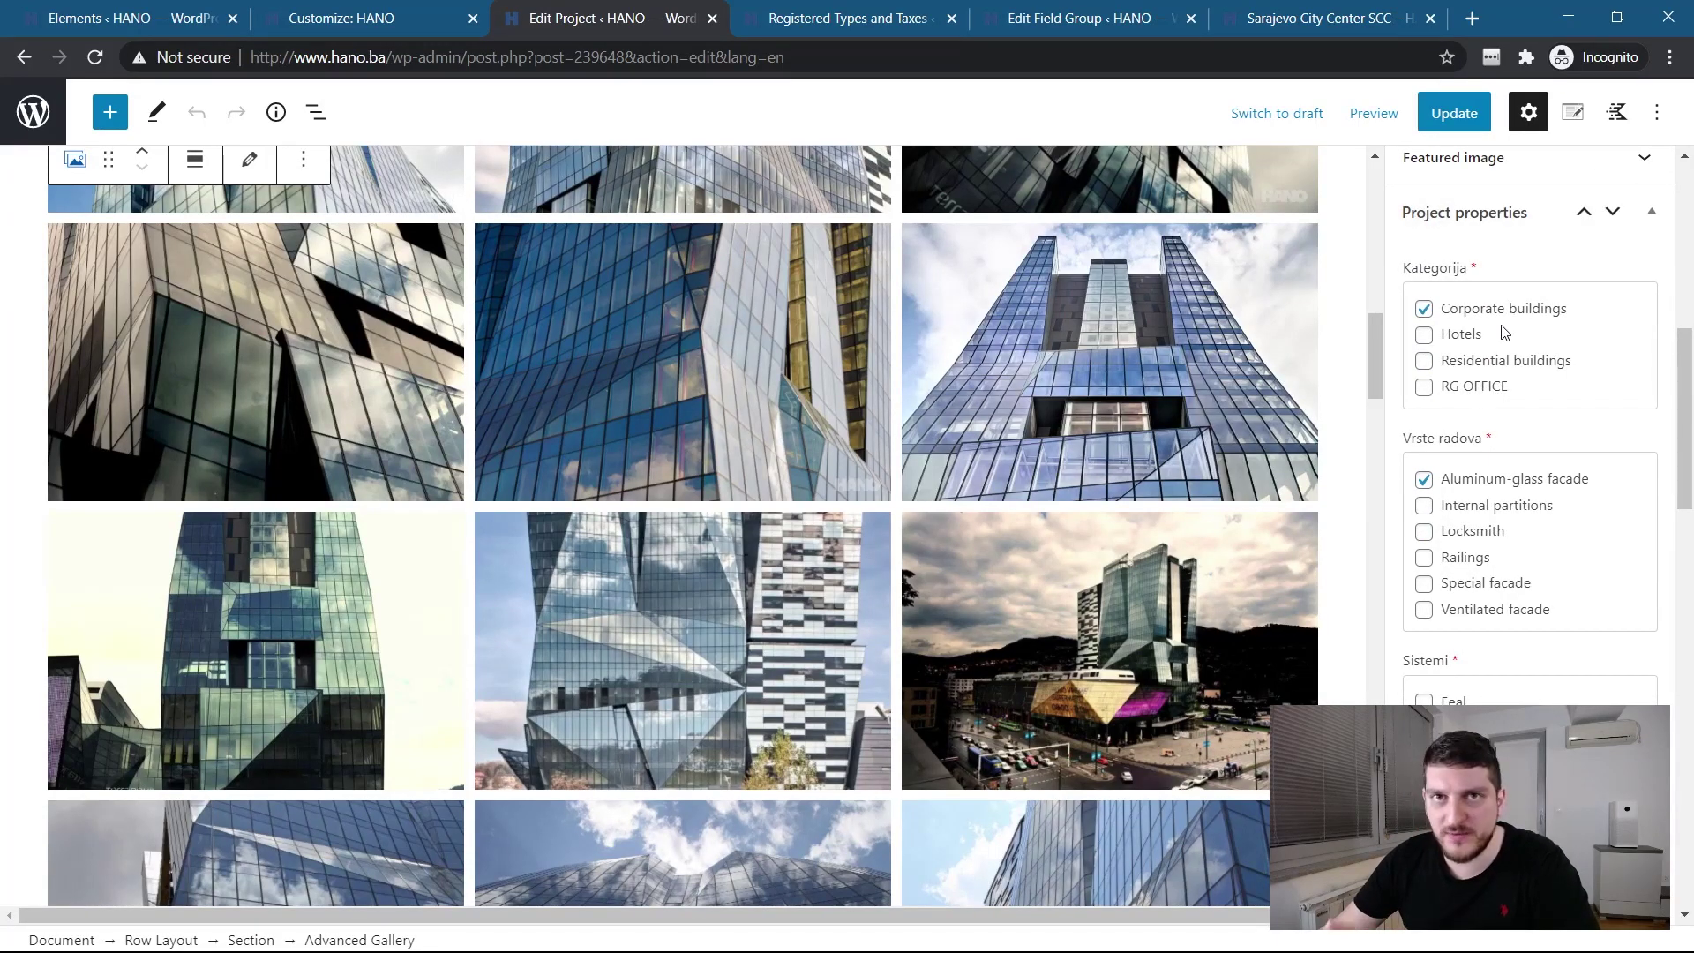
scroll(1517, 344, down, 1)
scroll(1470, 424, down, 8)
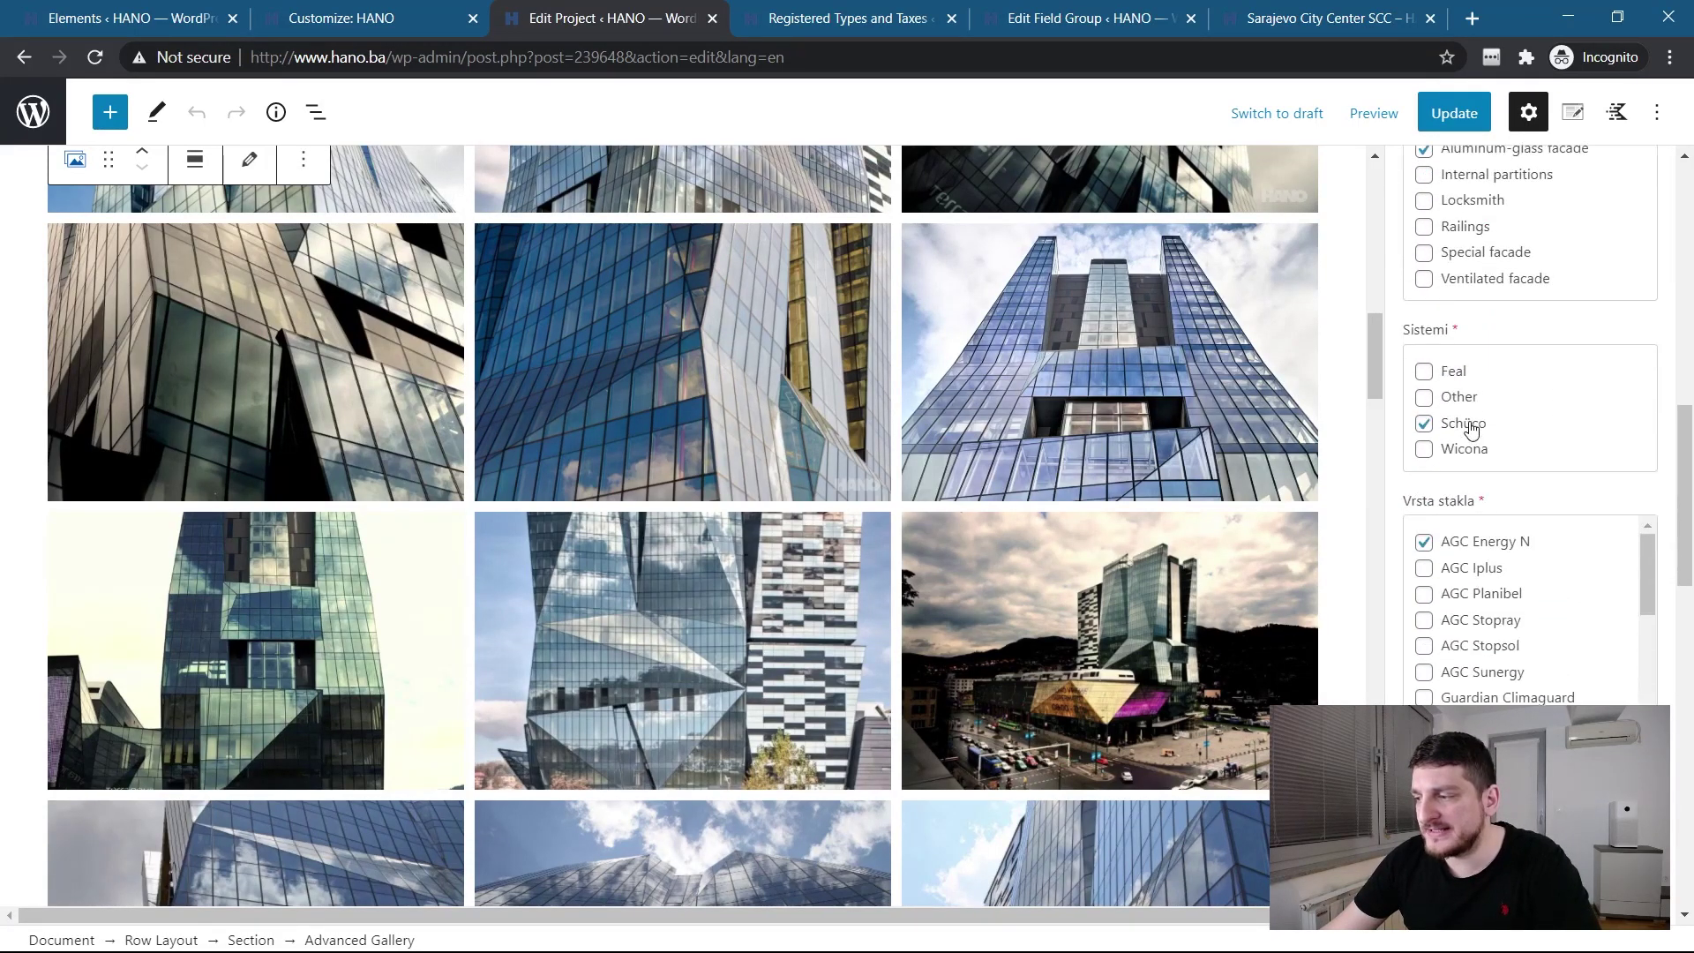
scroll(1470, 509, down, 6)
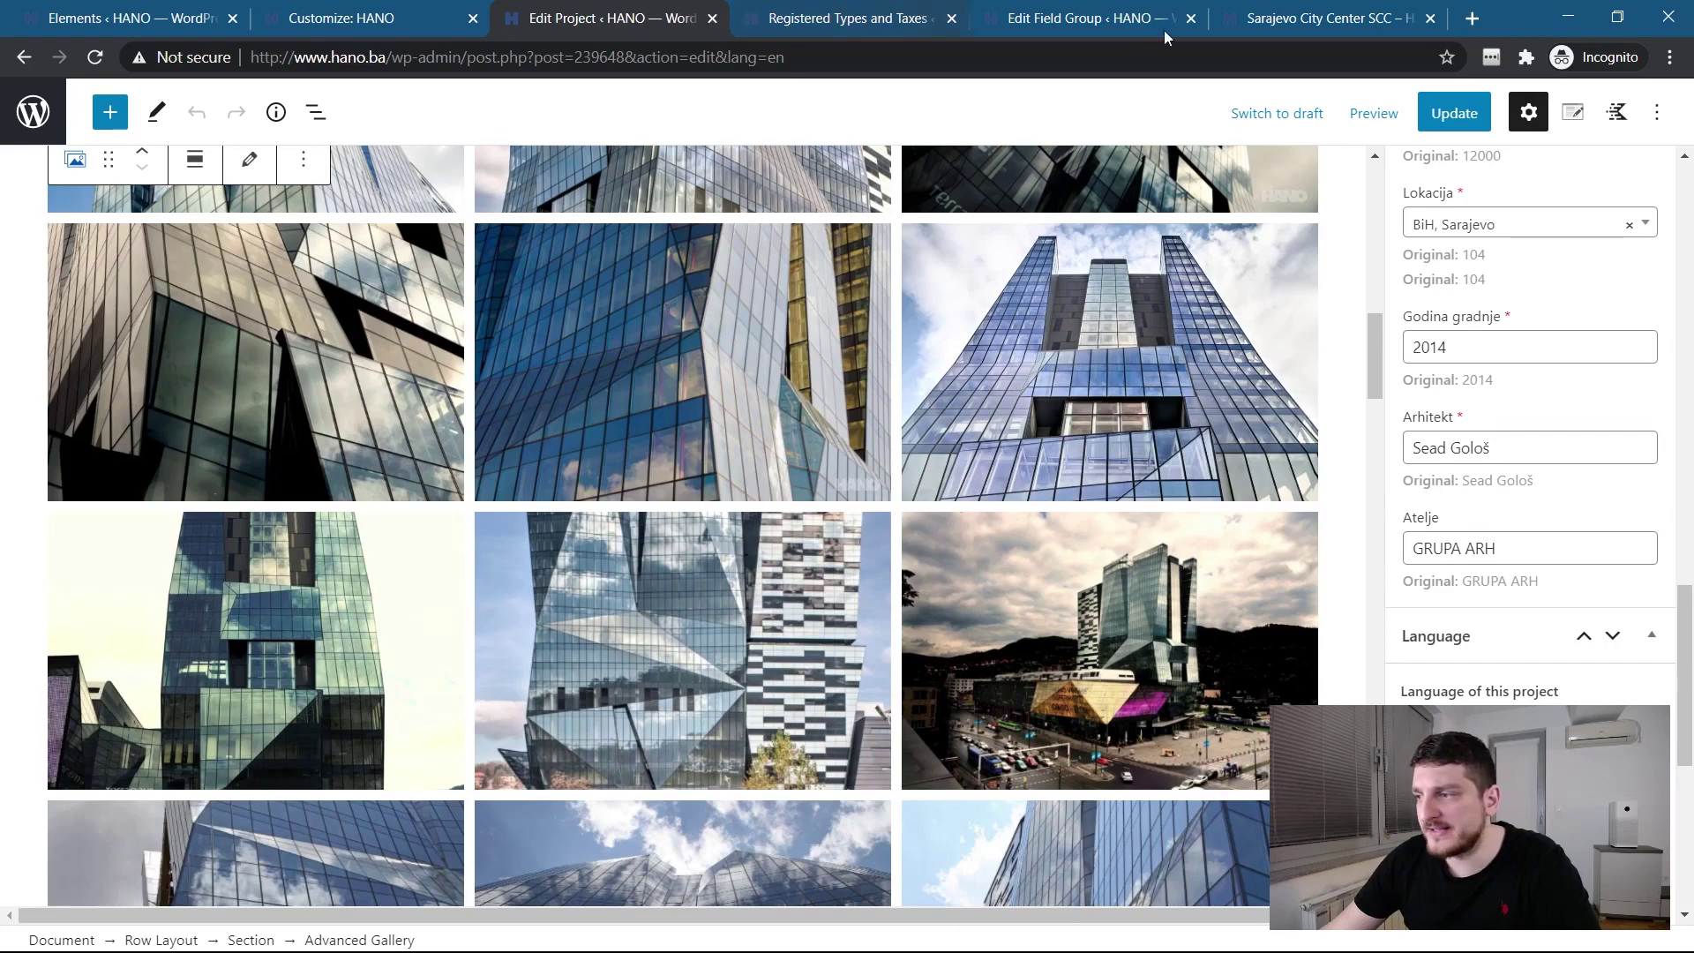
Step: Compare the published Sarajevo City Center SCC page, including its Project Details section, with the project's content in the editor
click(1281, 23)
scroll(820, 523, down, 10)
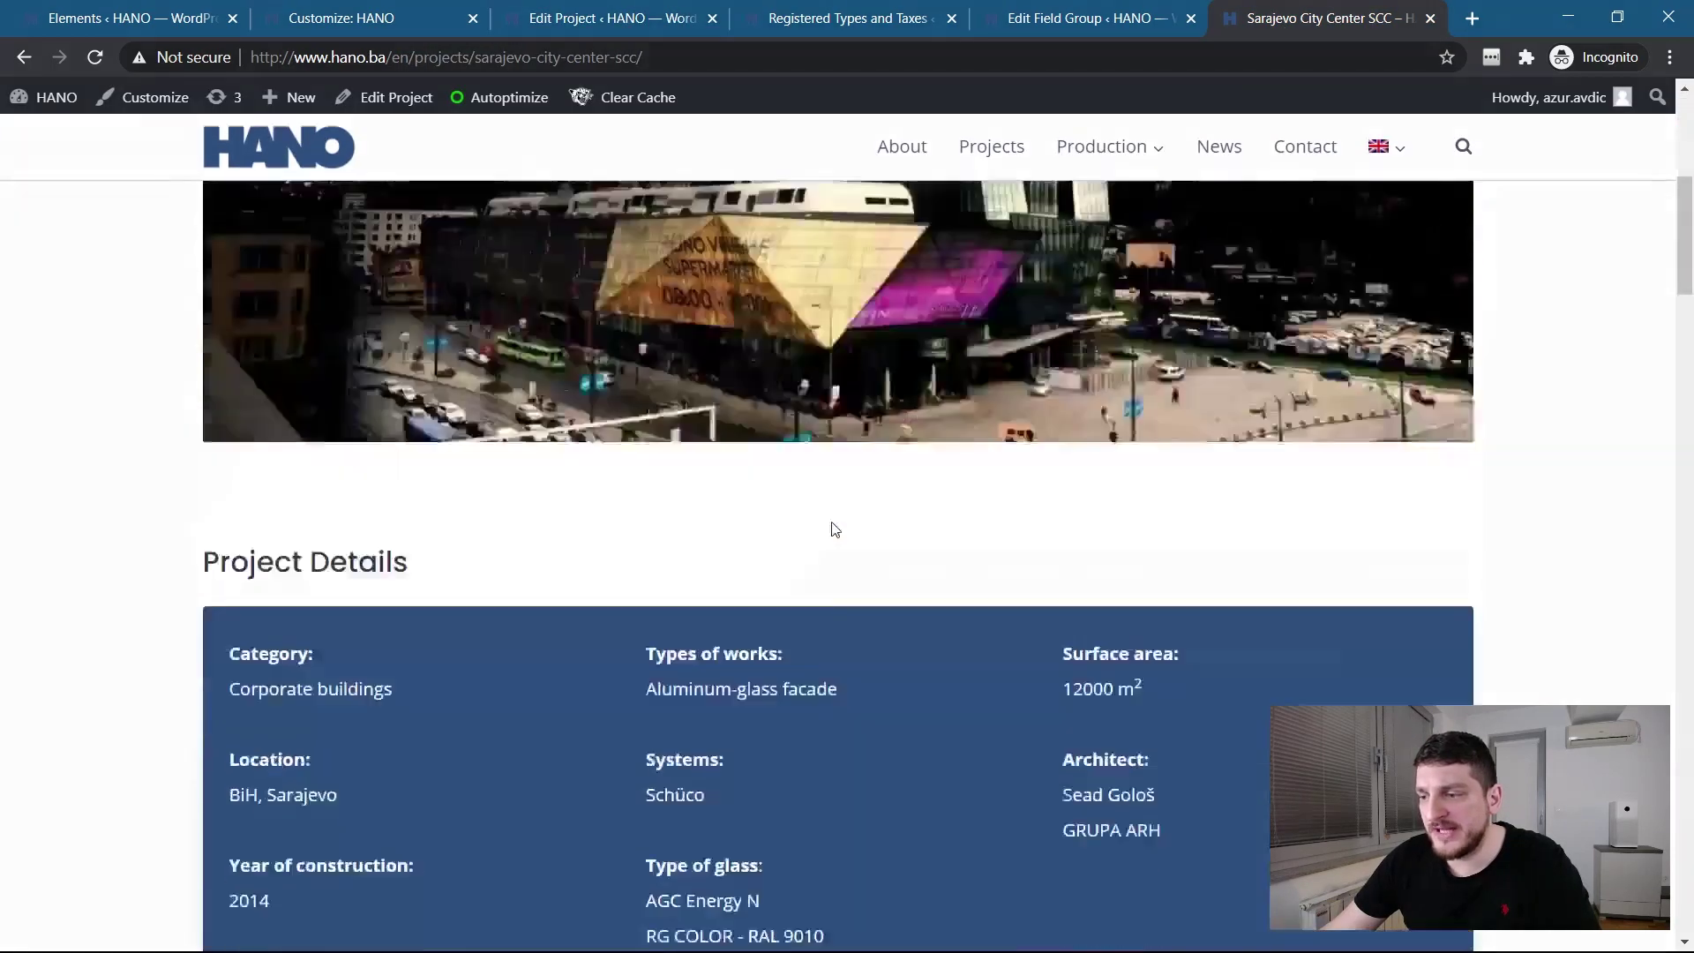
scroll(818, 548, up, 1)
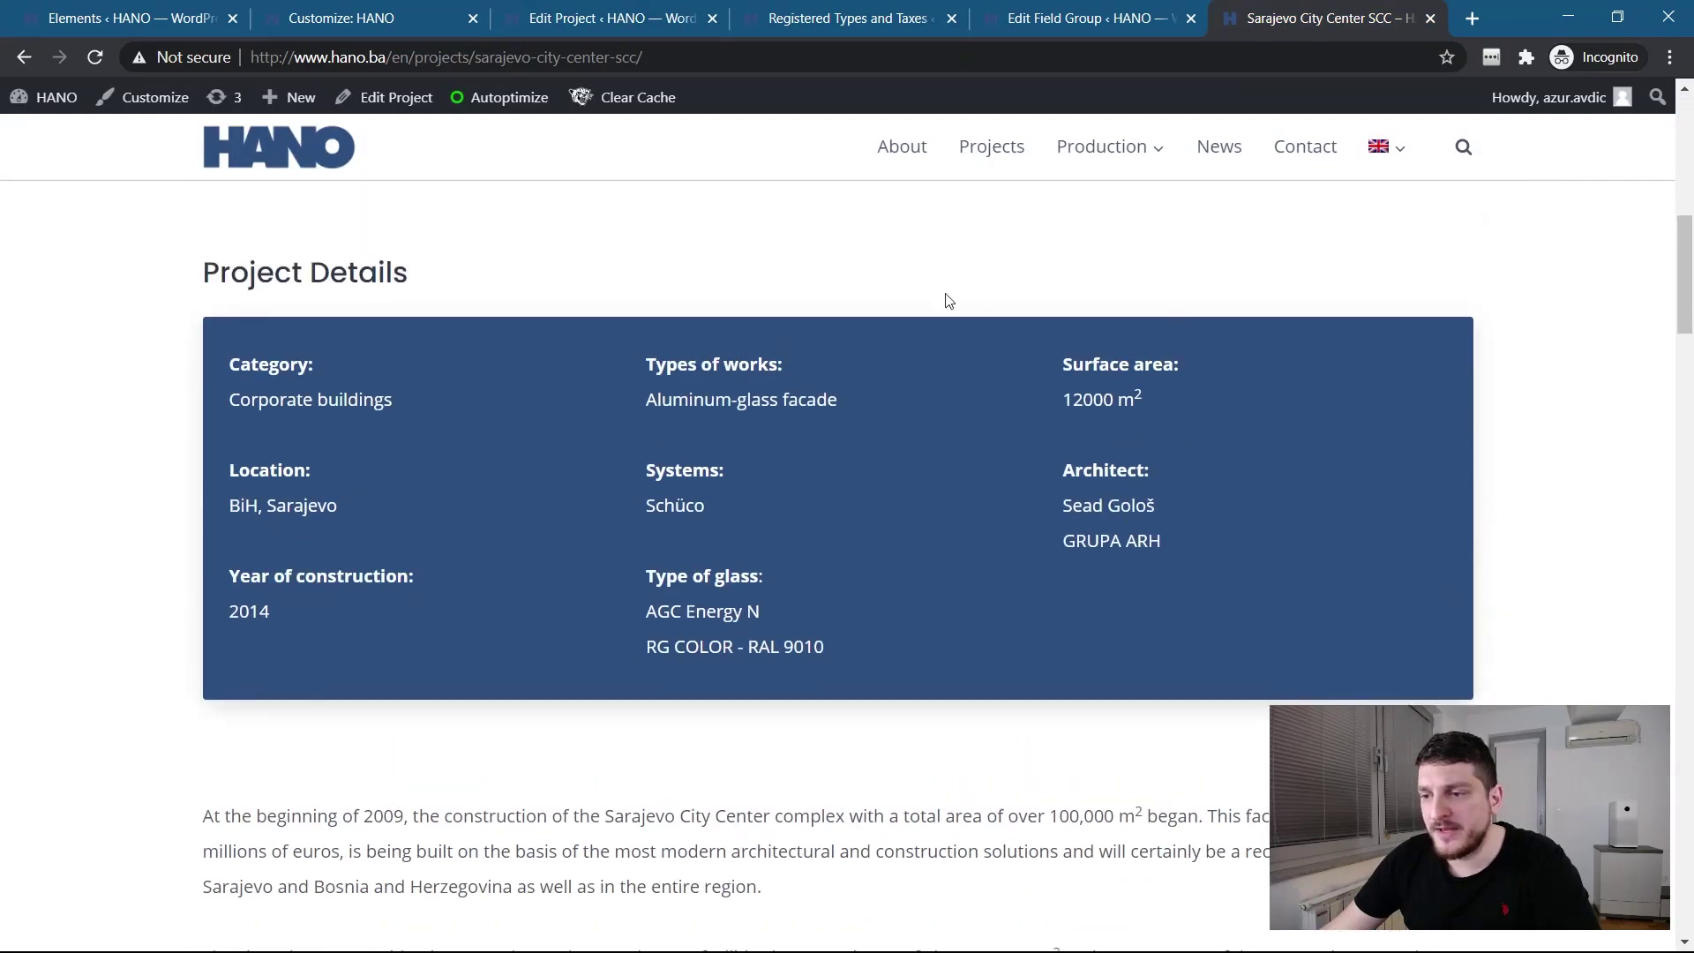
click(621, 21)
scroll(730, 511, up, 10)
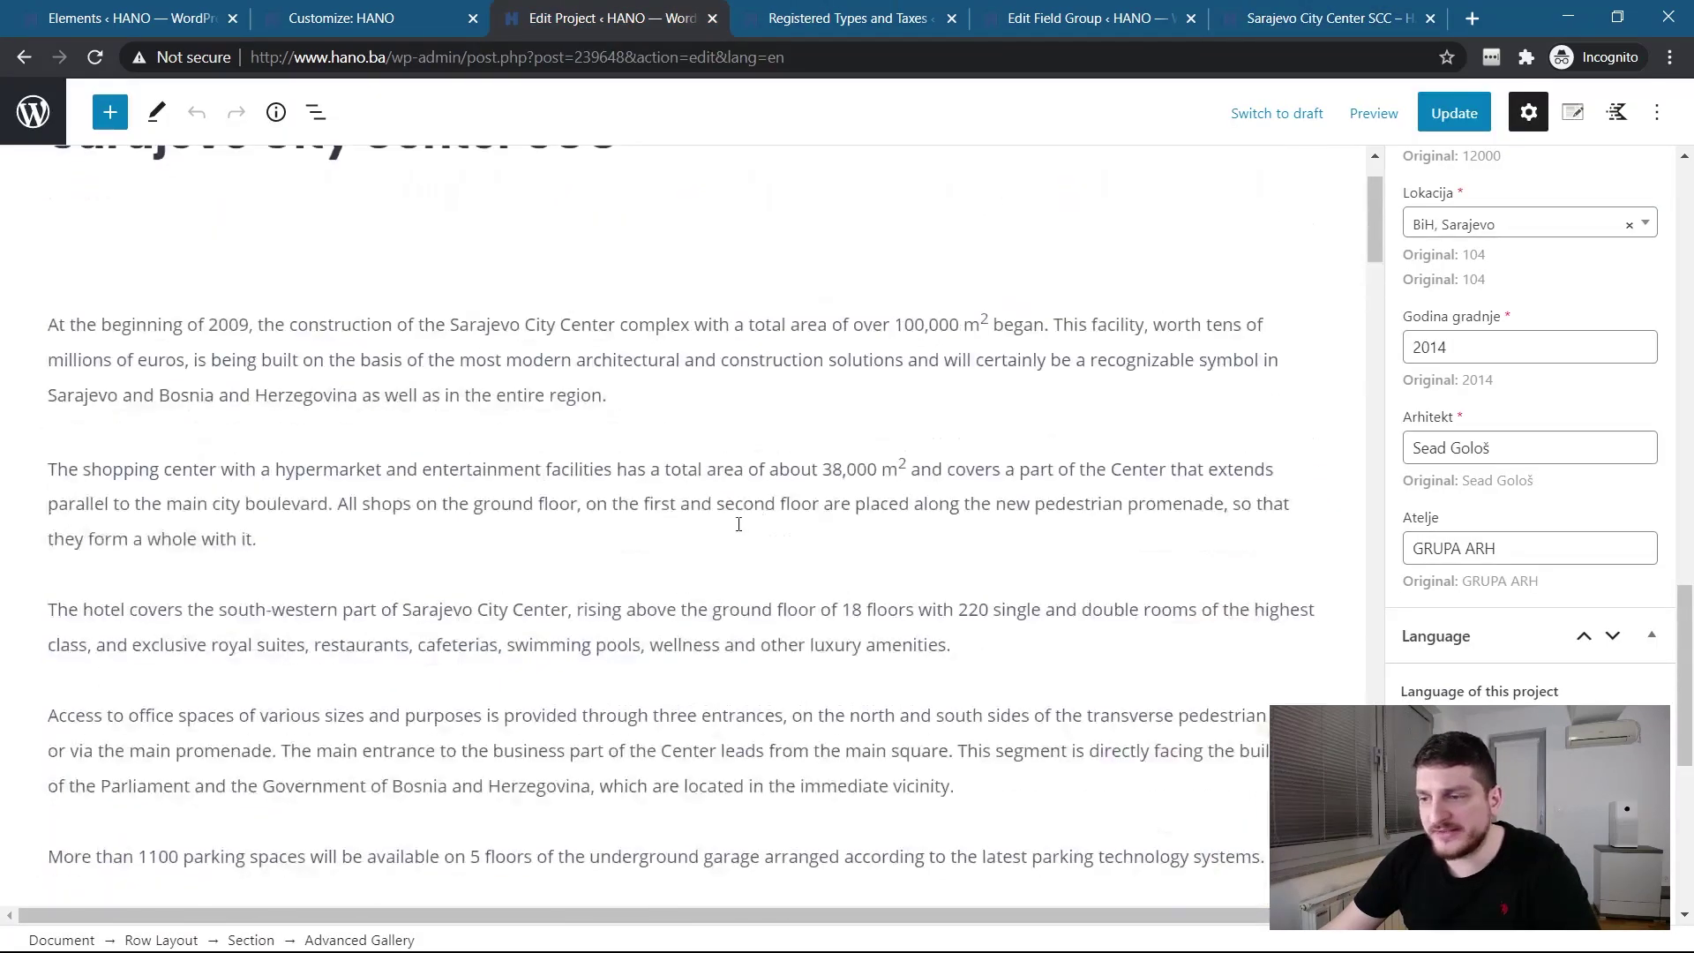
click(1332, 21)
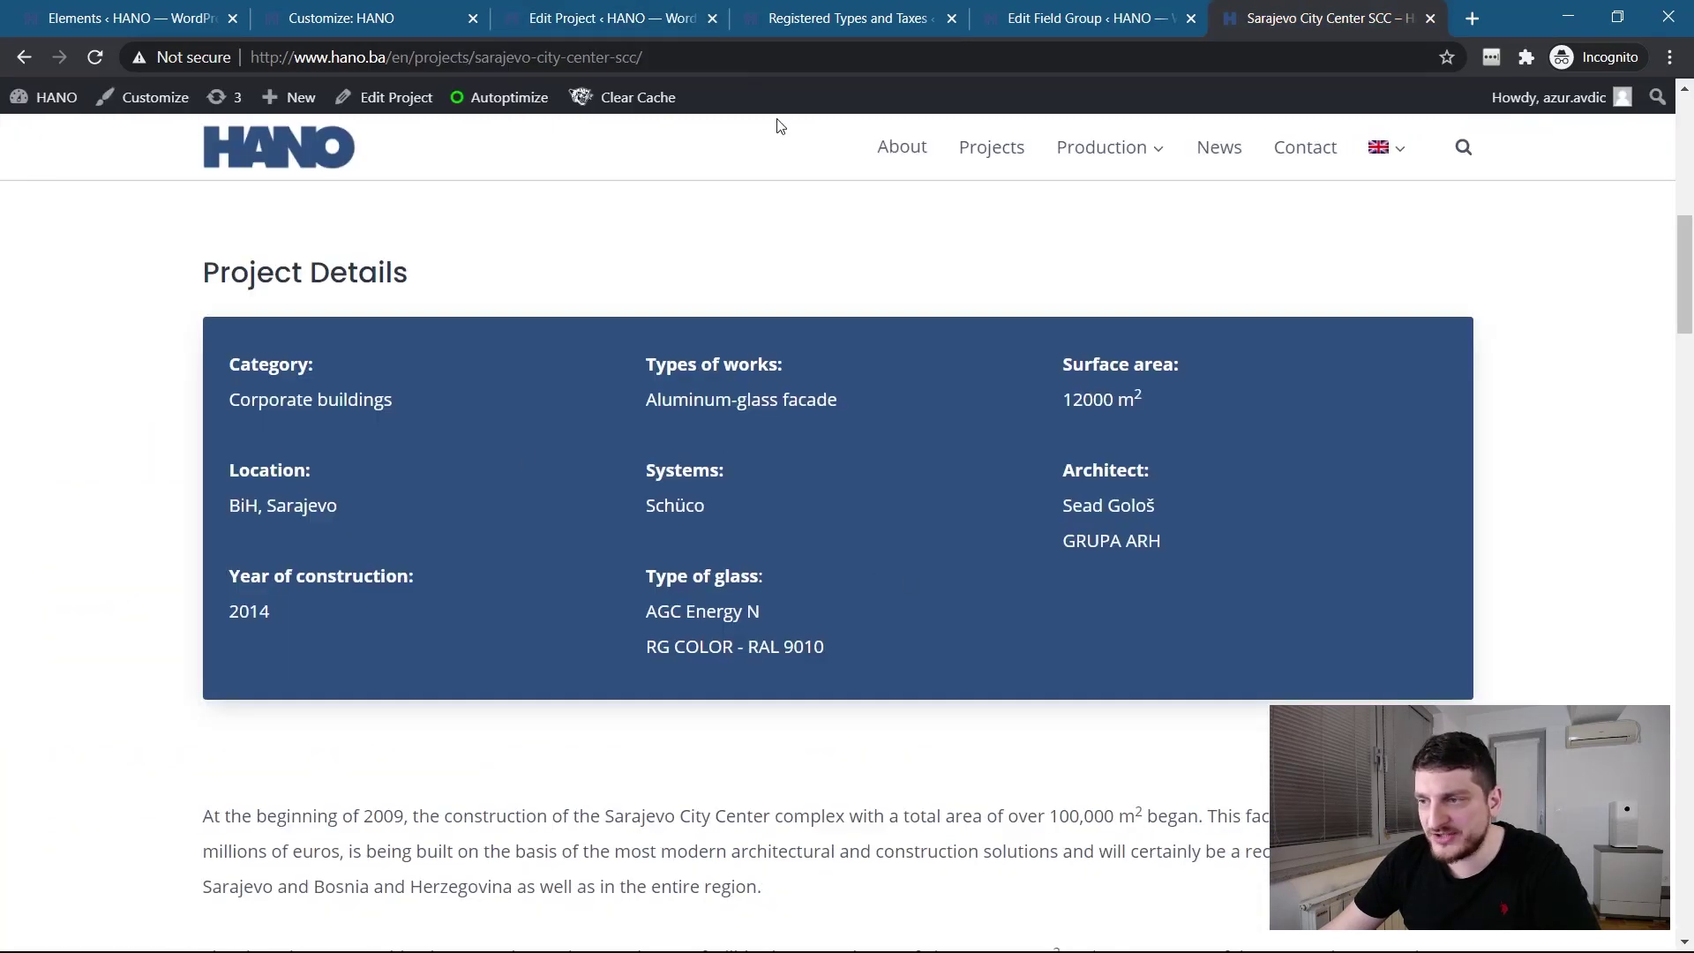
click(615, 11)
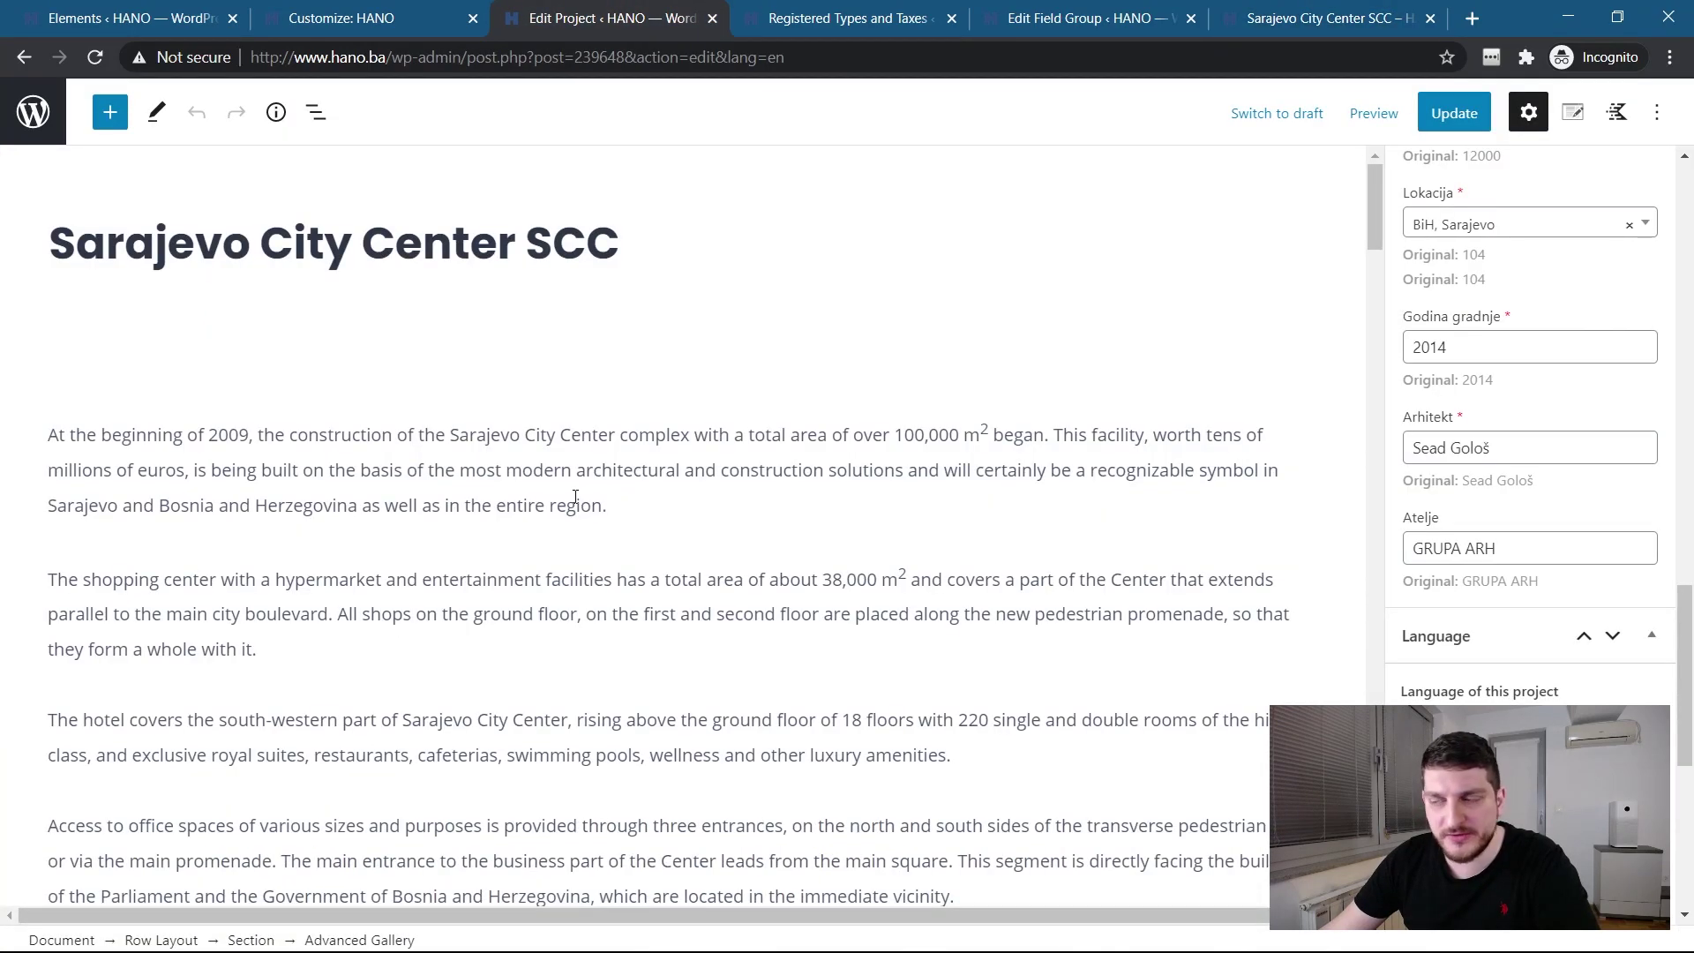
click(1284, 18)
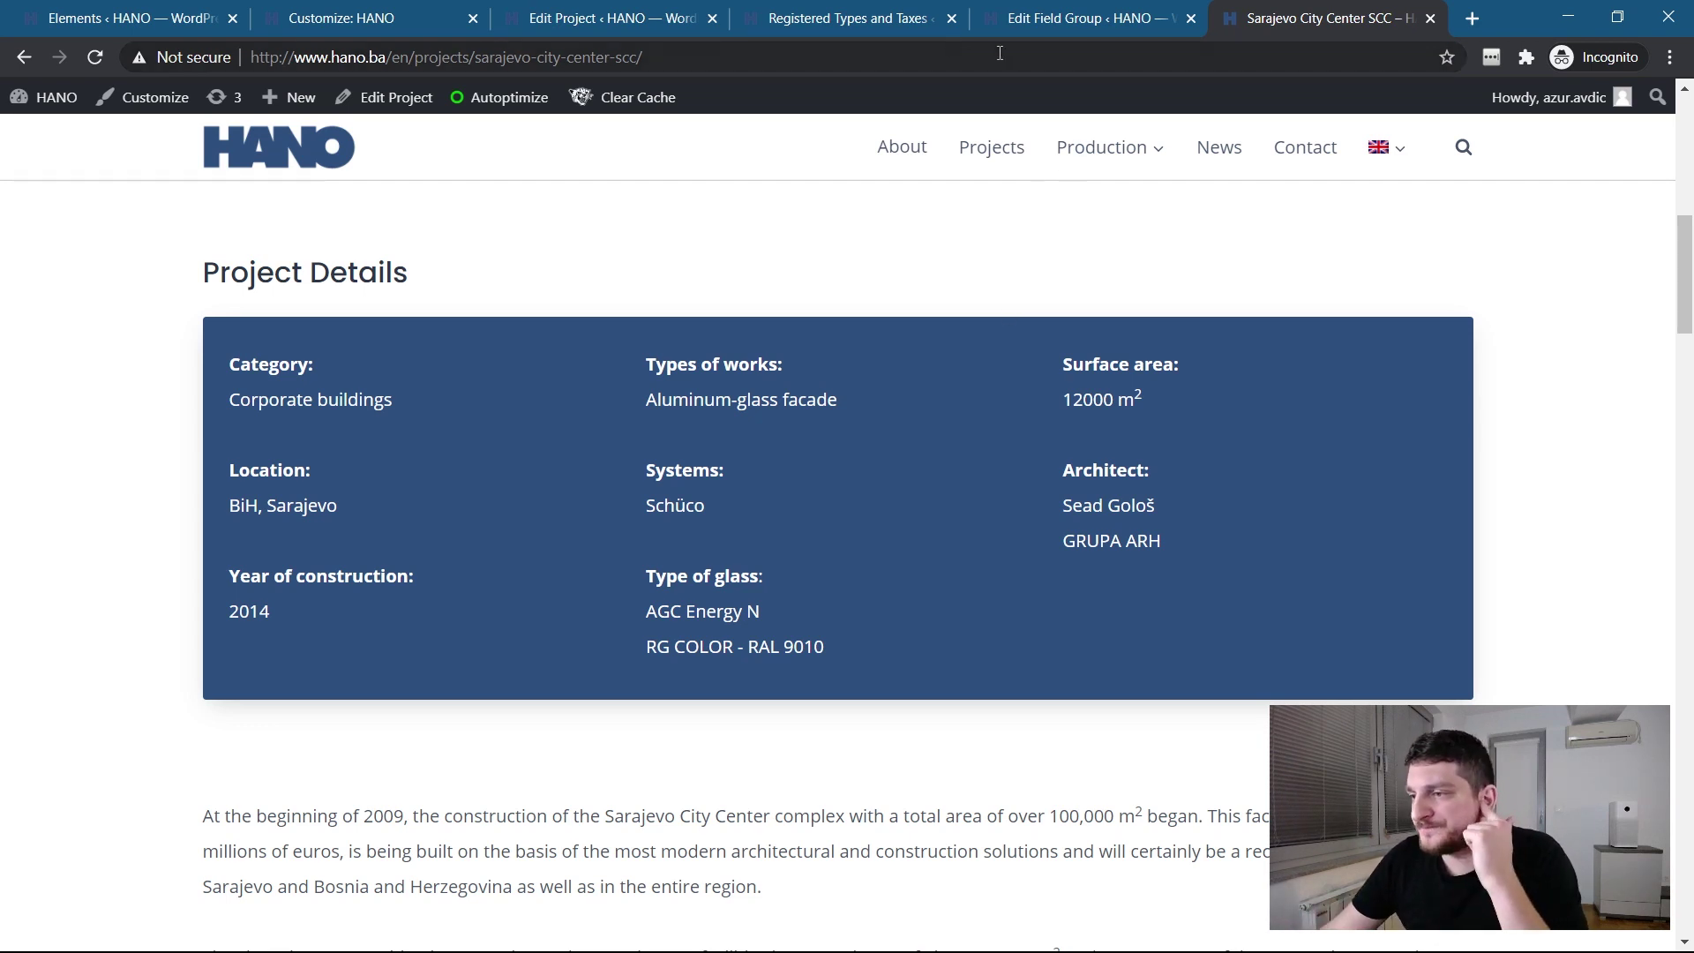
click(579, 21)
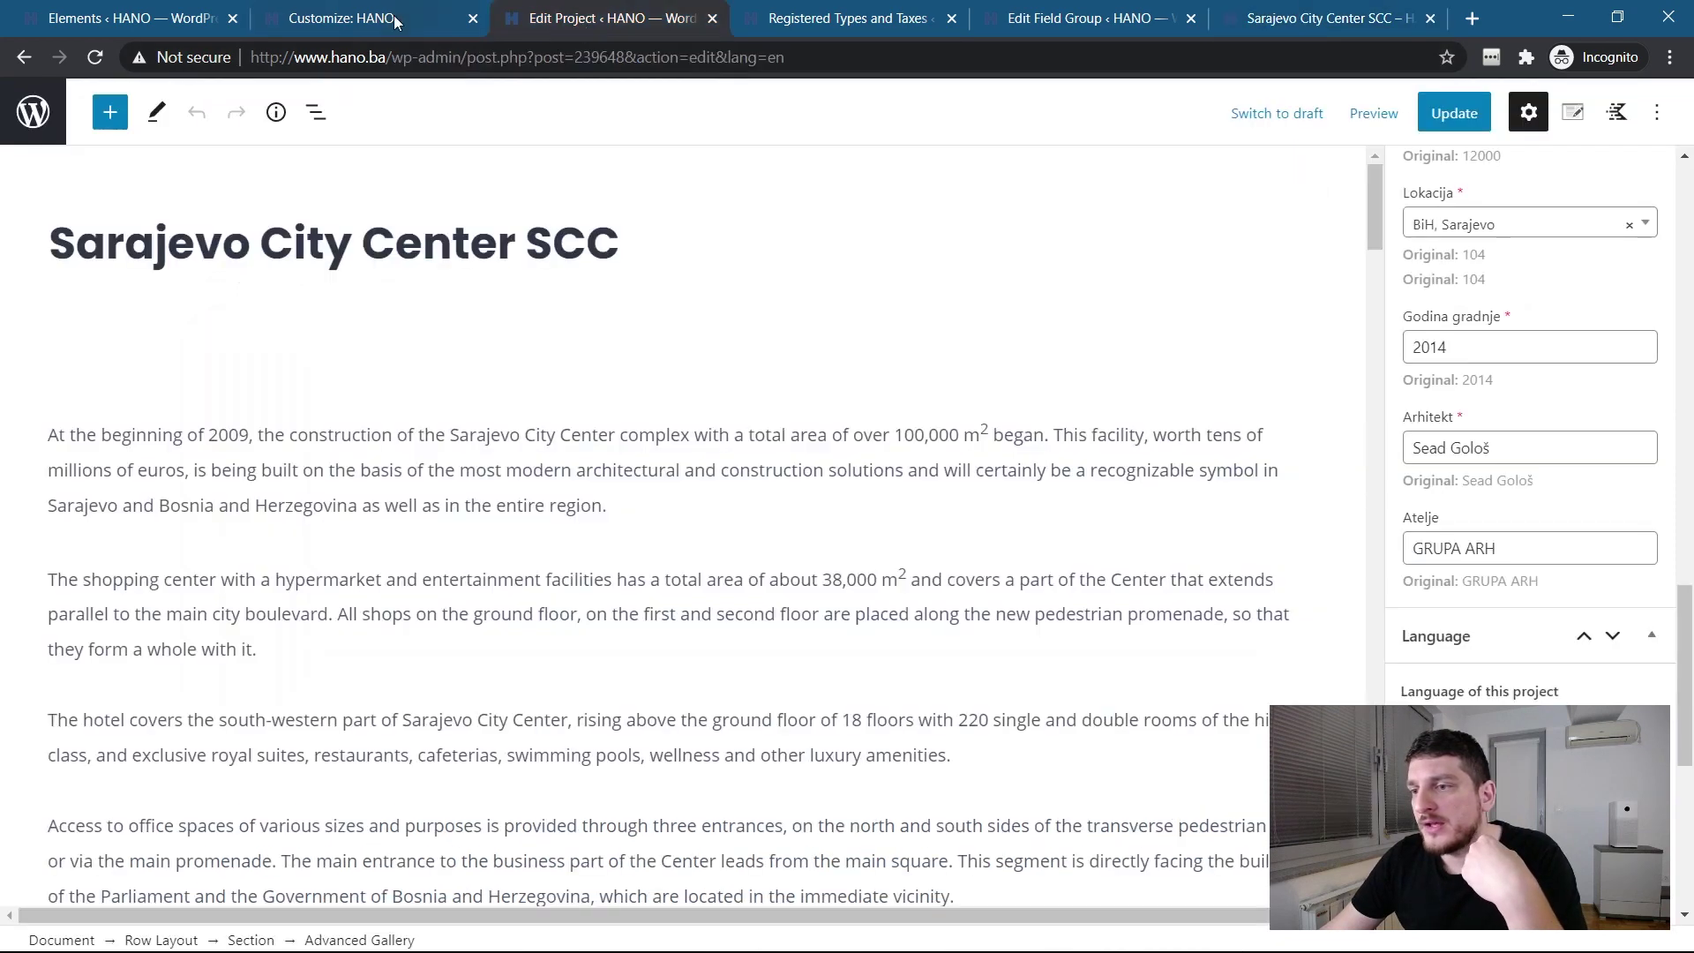
Step: Examine the Projects post type and its taxonomies in the Custom Post Type UI registered types listing
click(347, 21)
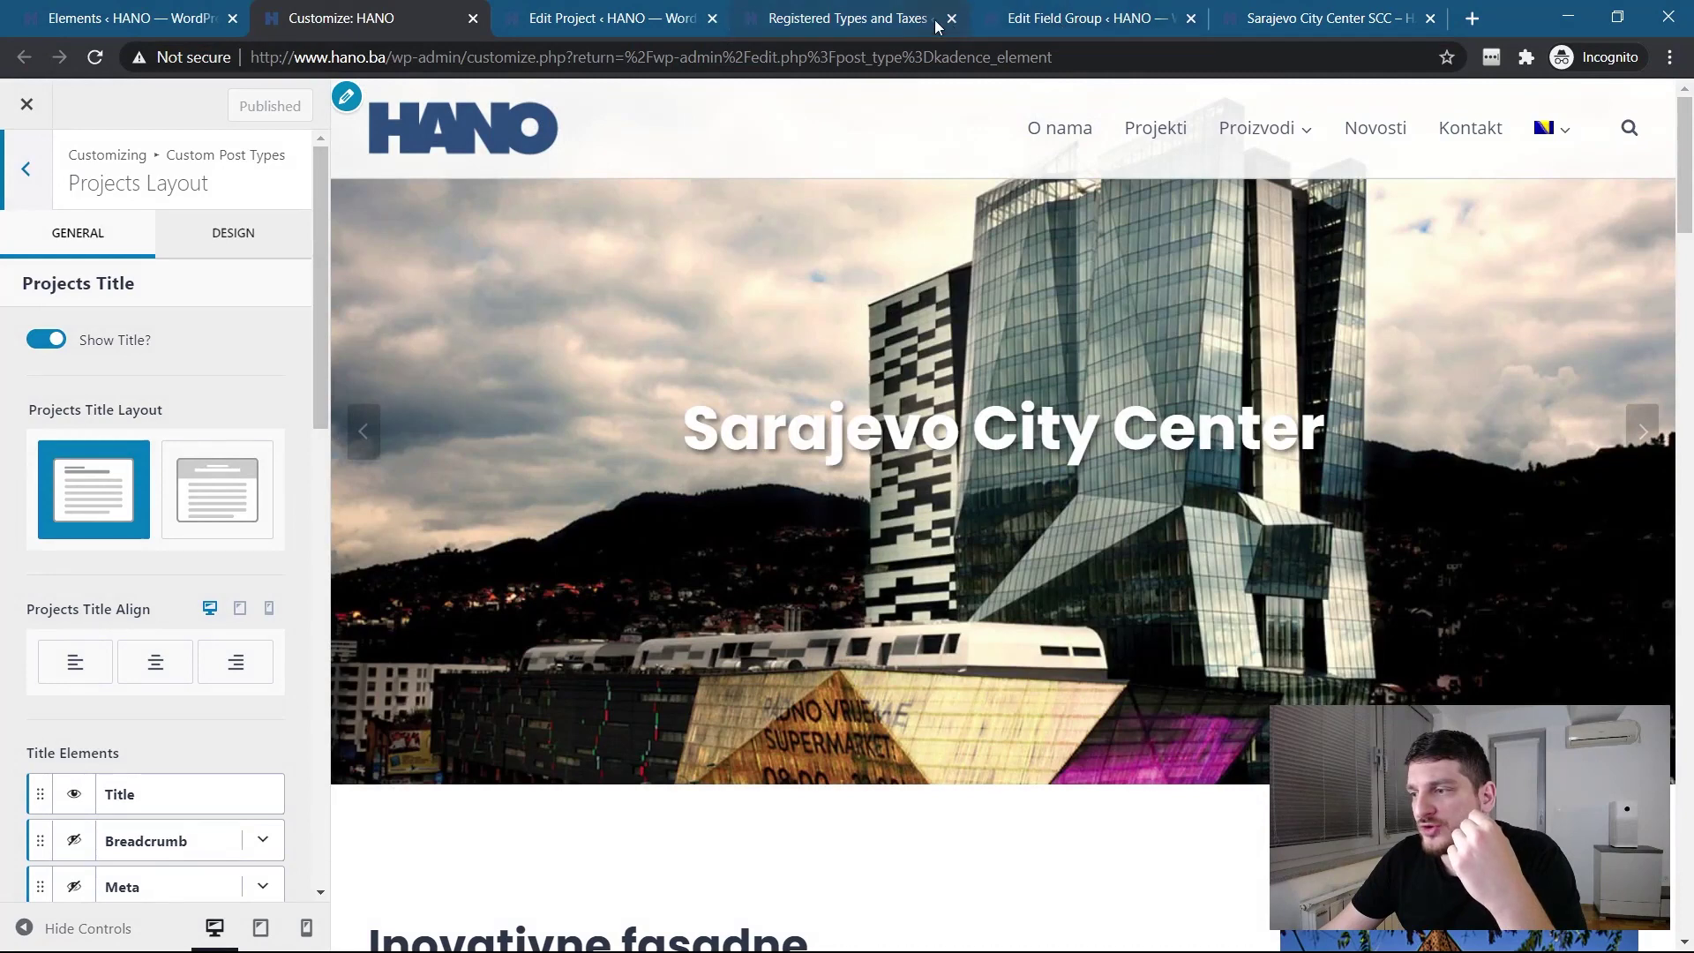
click(935, 21)
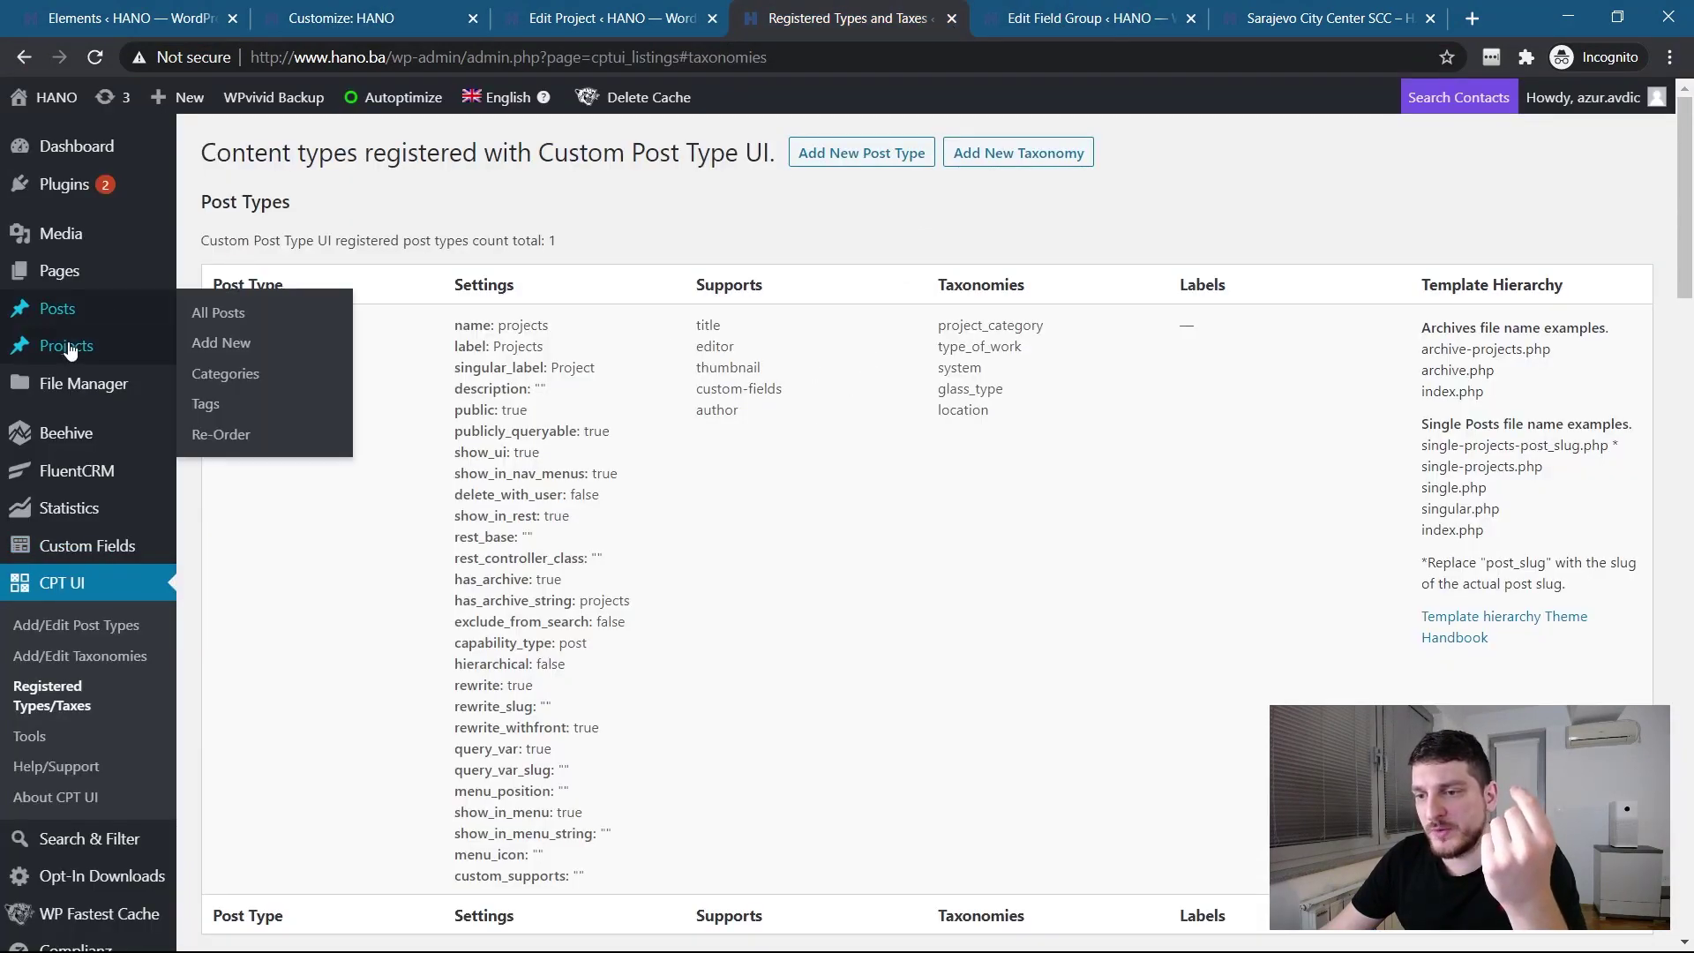
mouse_move(79, 346)
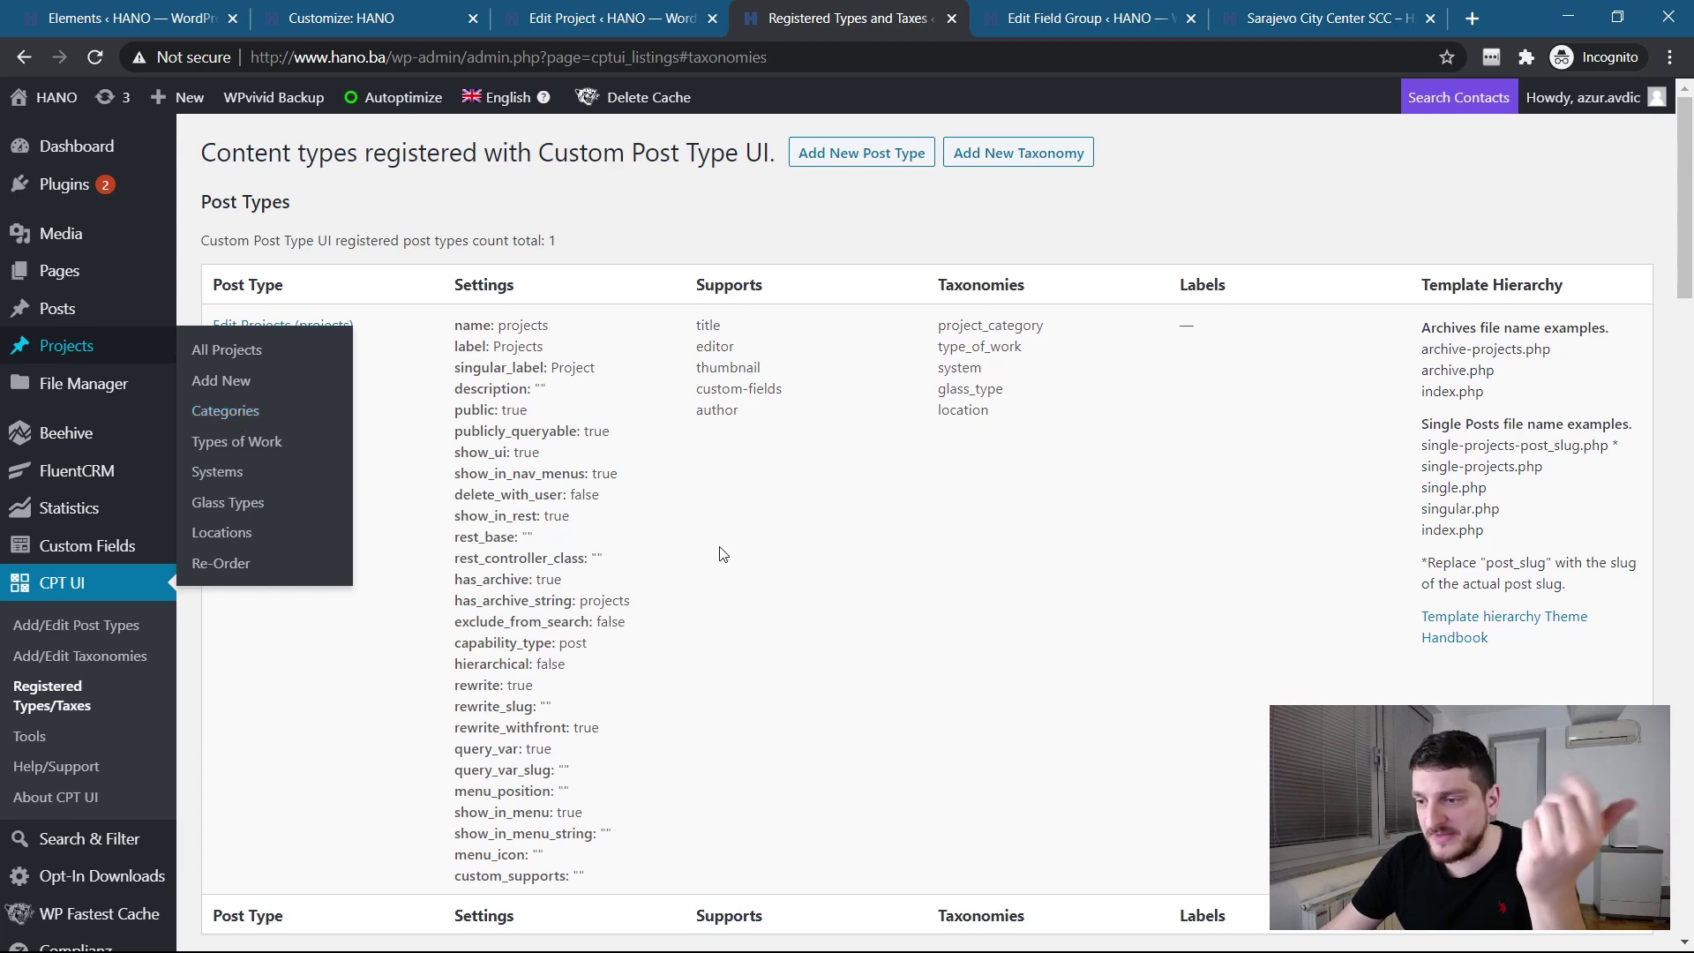
scroll(367, 515, down, 9)
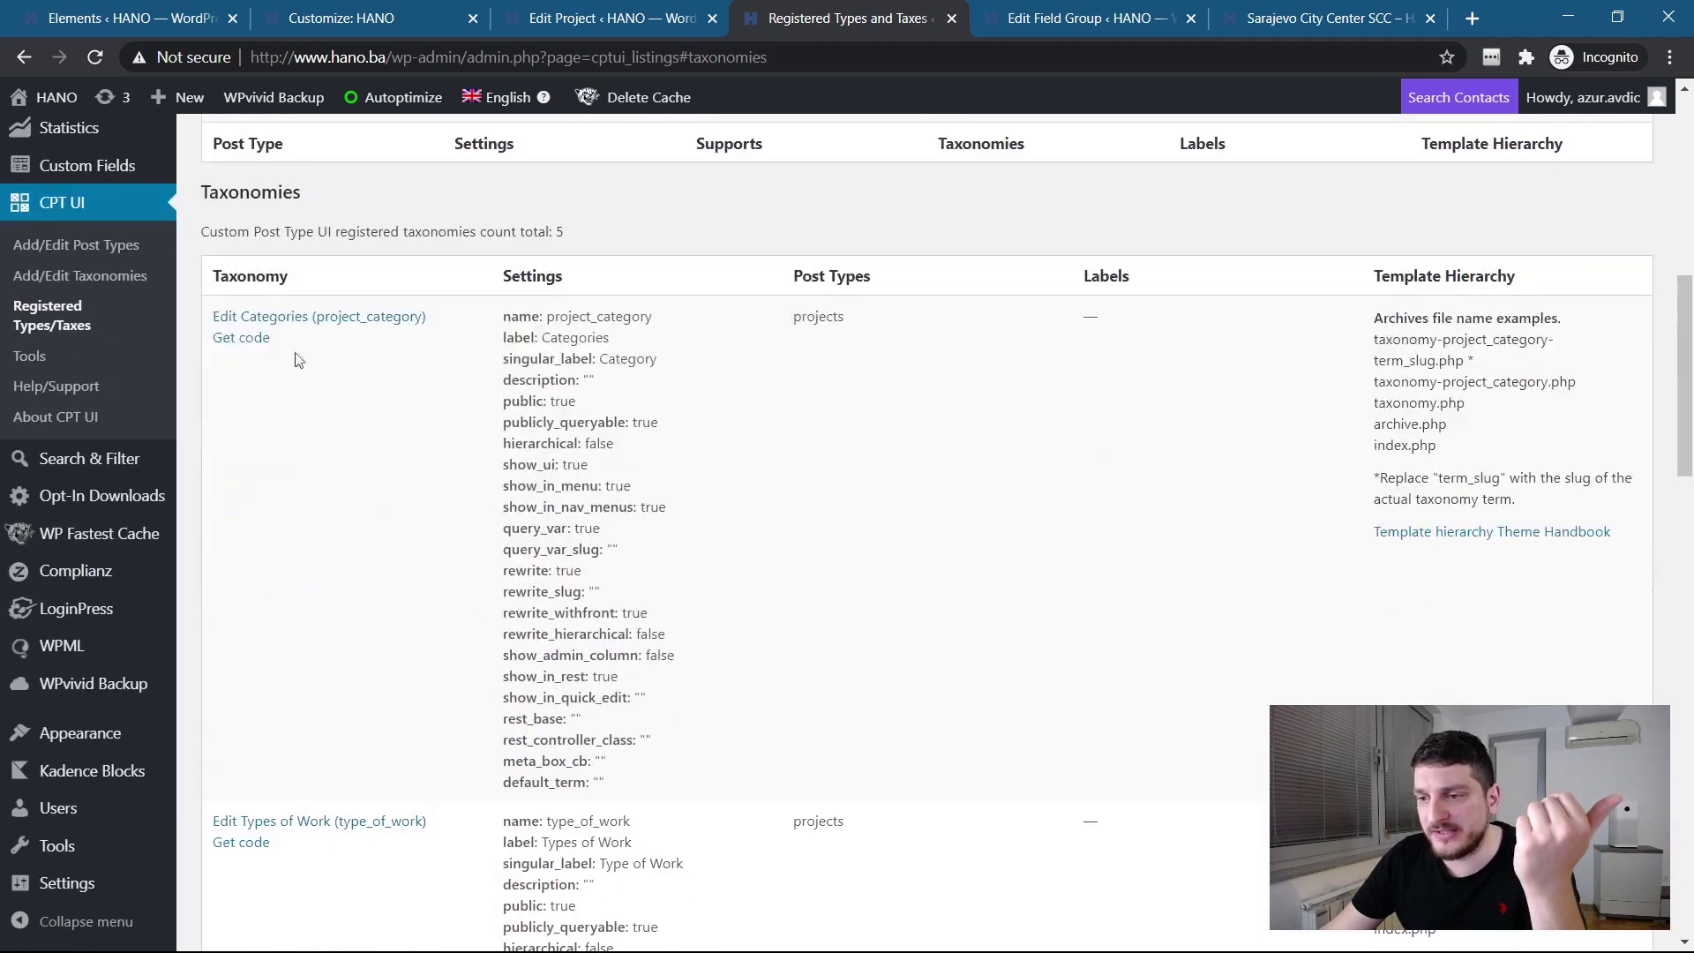
scroll(344, 524, down, 15)
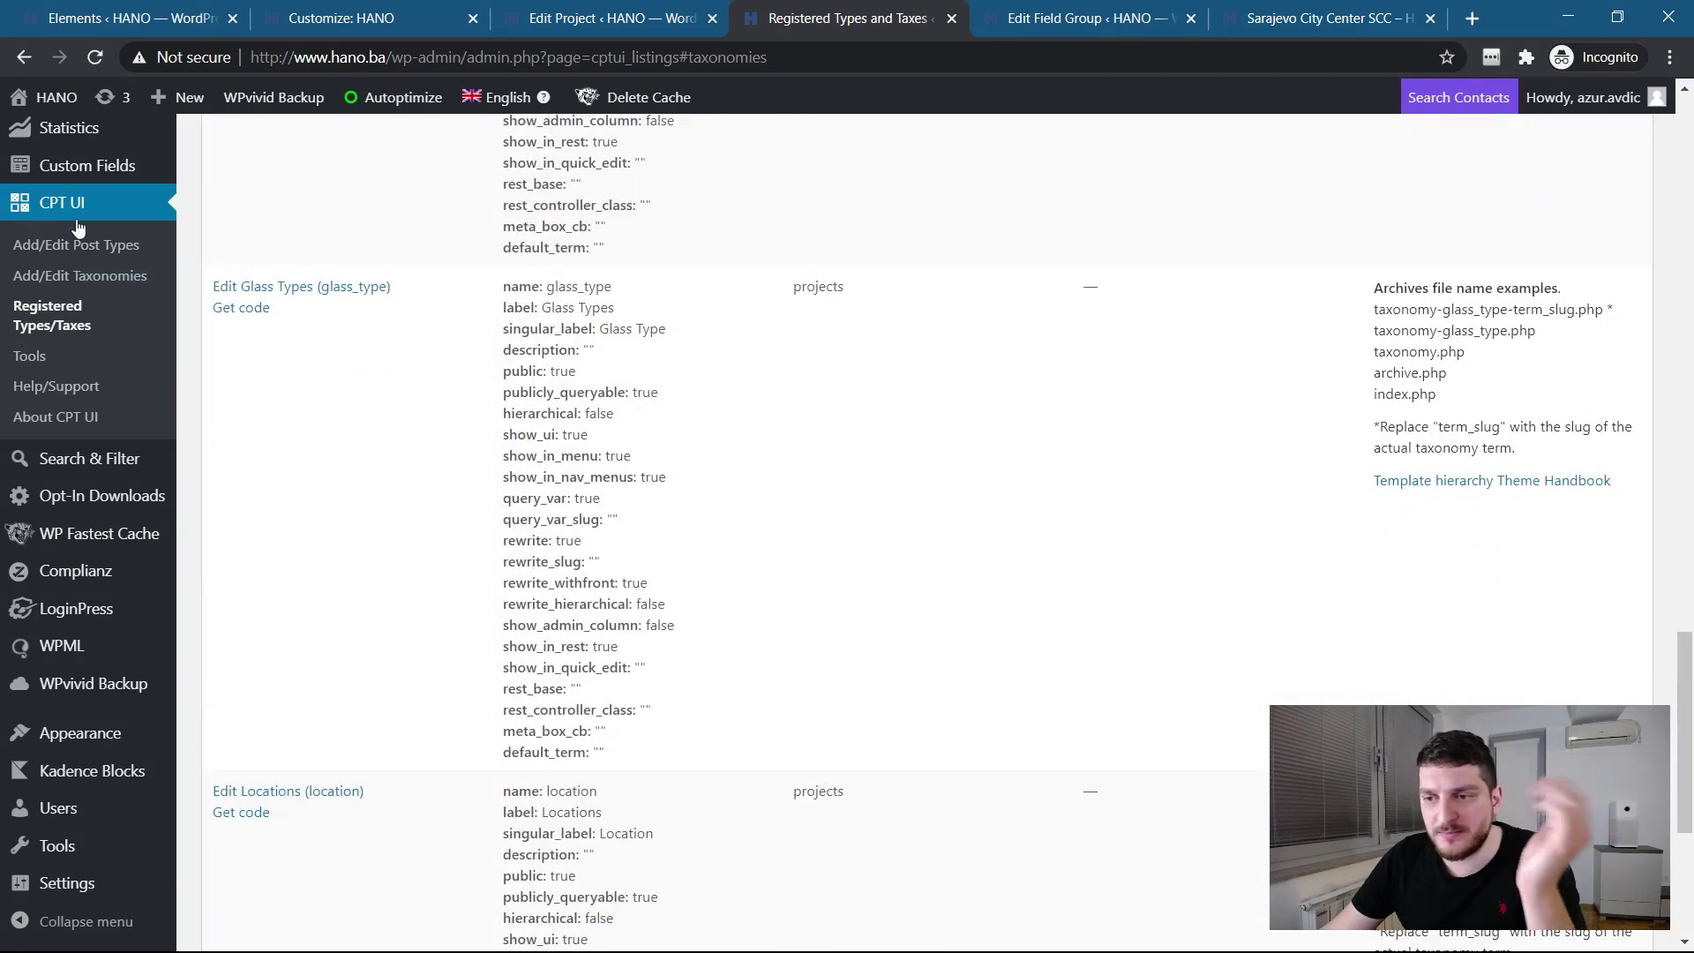
drag(1690, 689, 1689, 235)
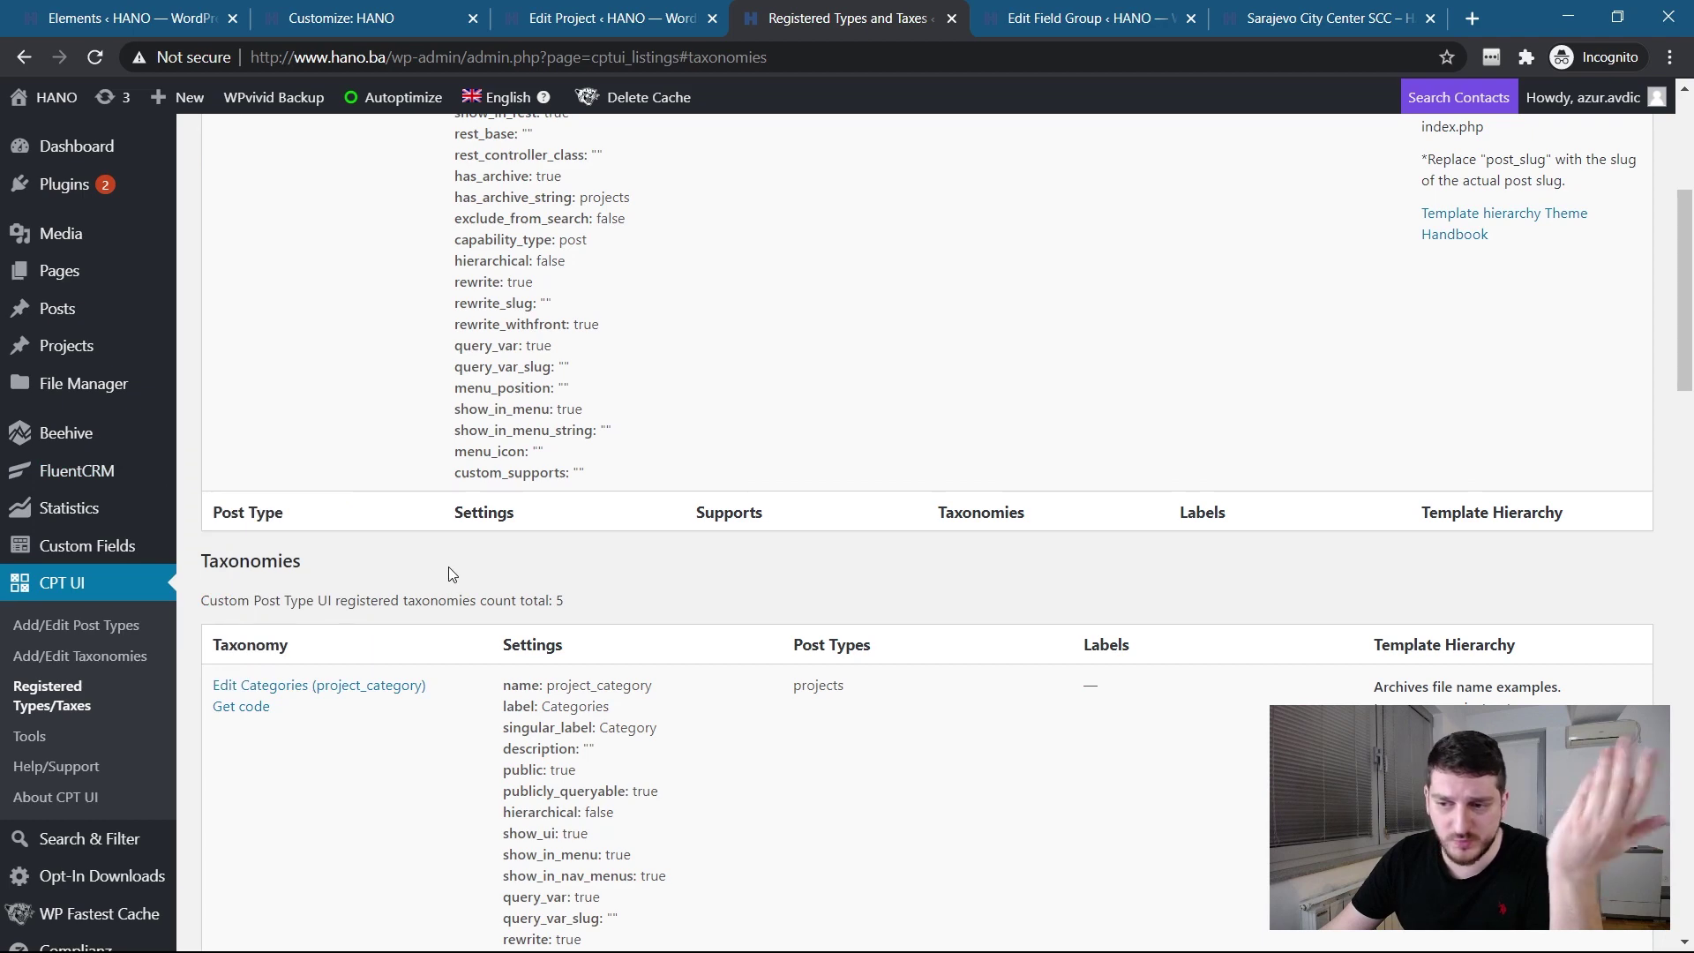
scroll(65, 411, up, 3)
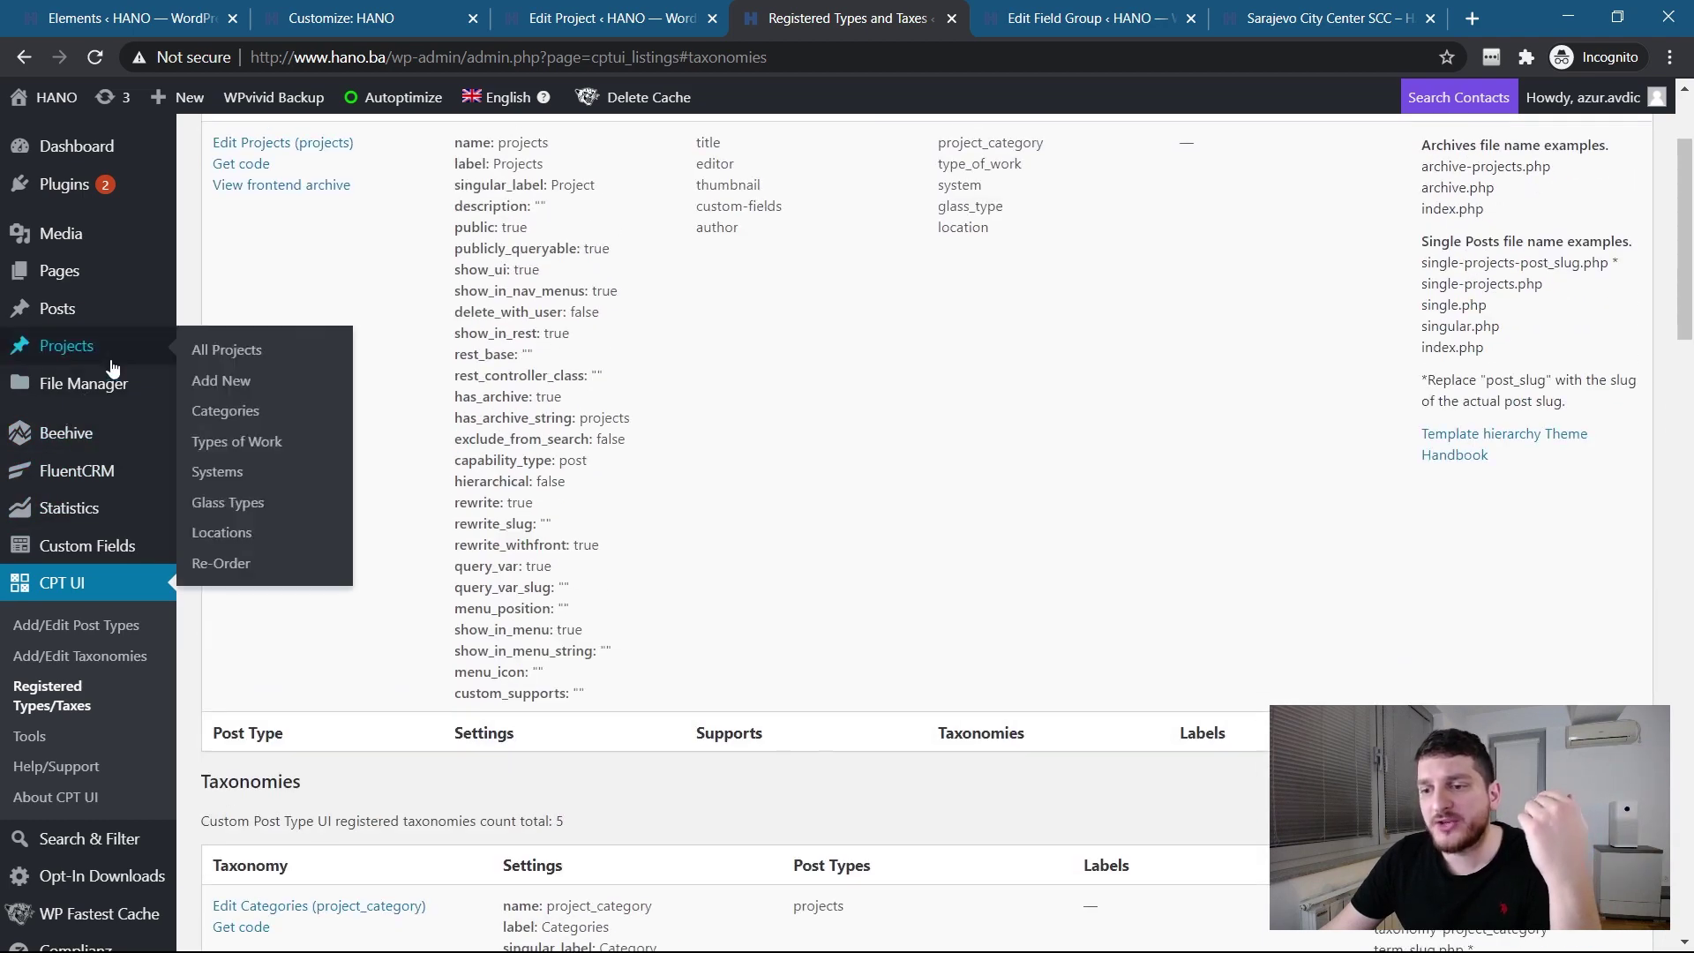
Step: Inspect the settings of the Kategorija taxonomy field in the Project properties field group, leaving them collapsed
click(1066, 26)
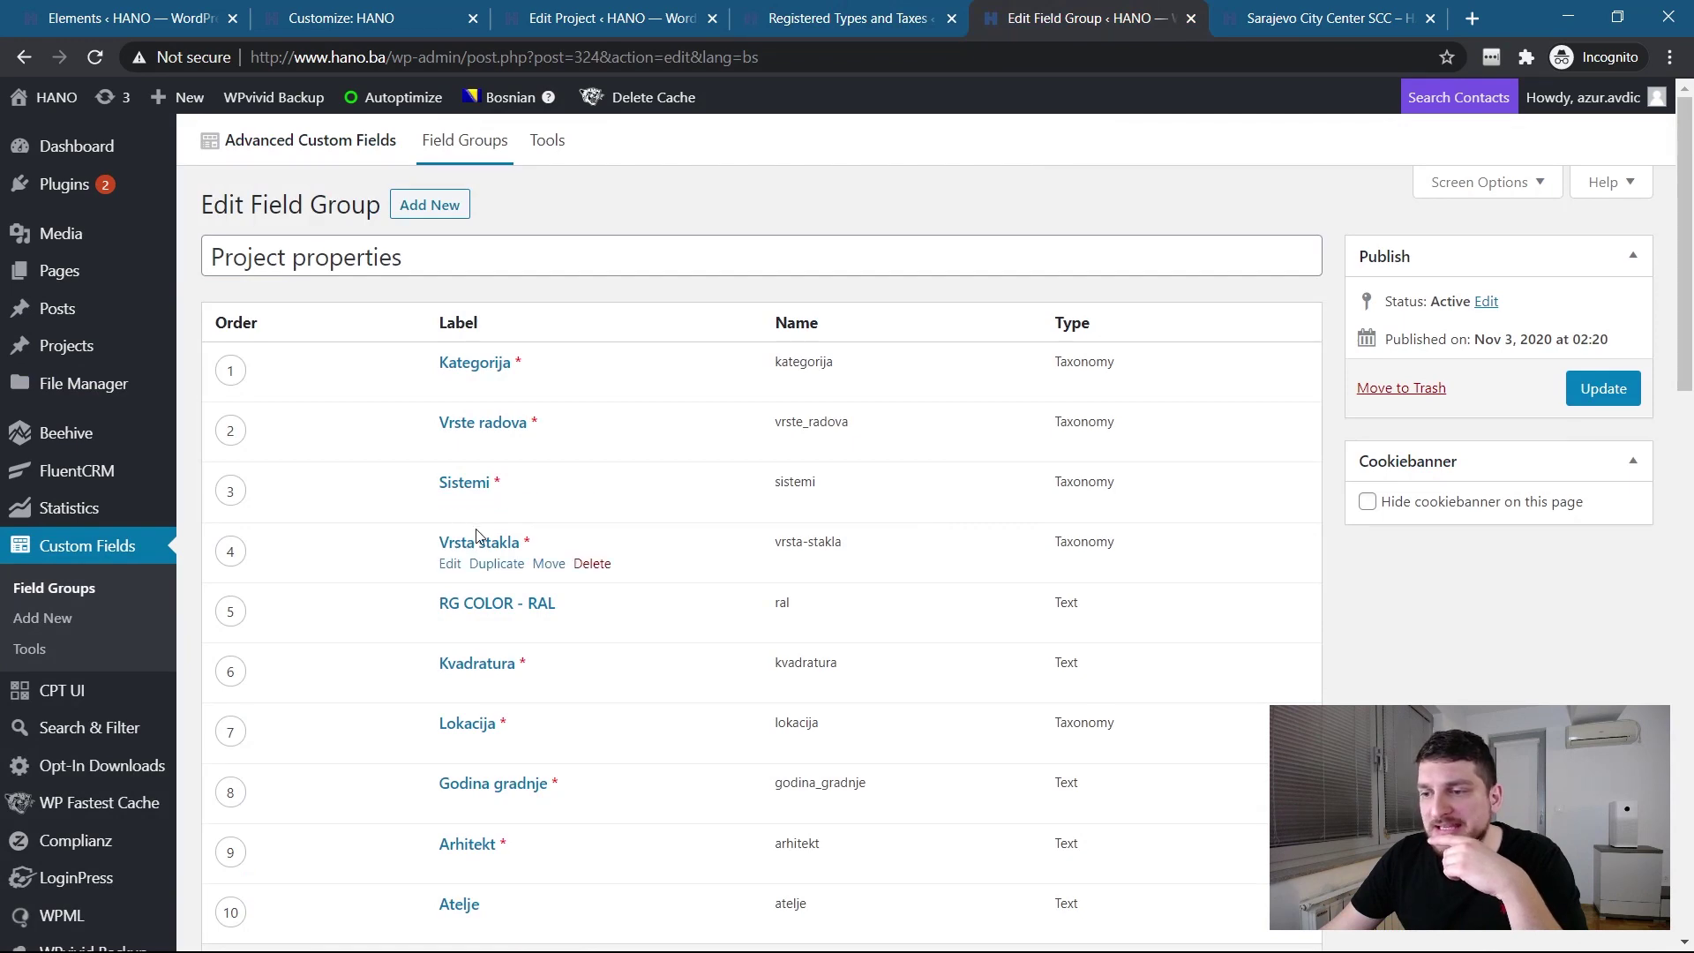
scroll(530, 529, down, 1)
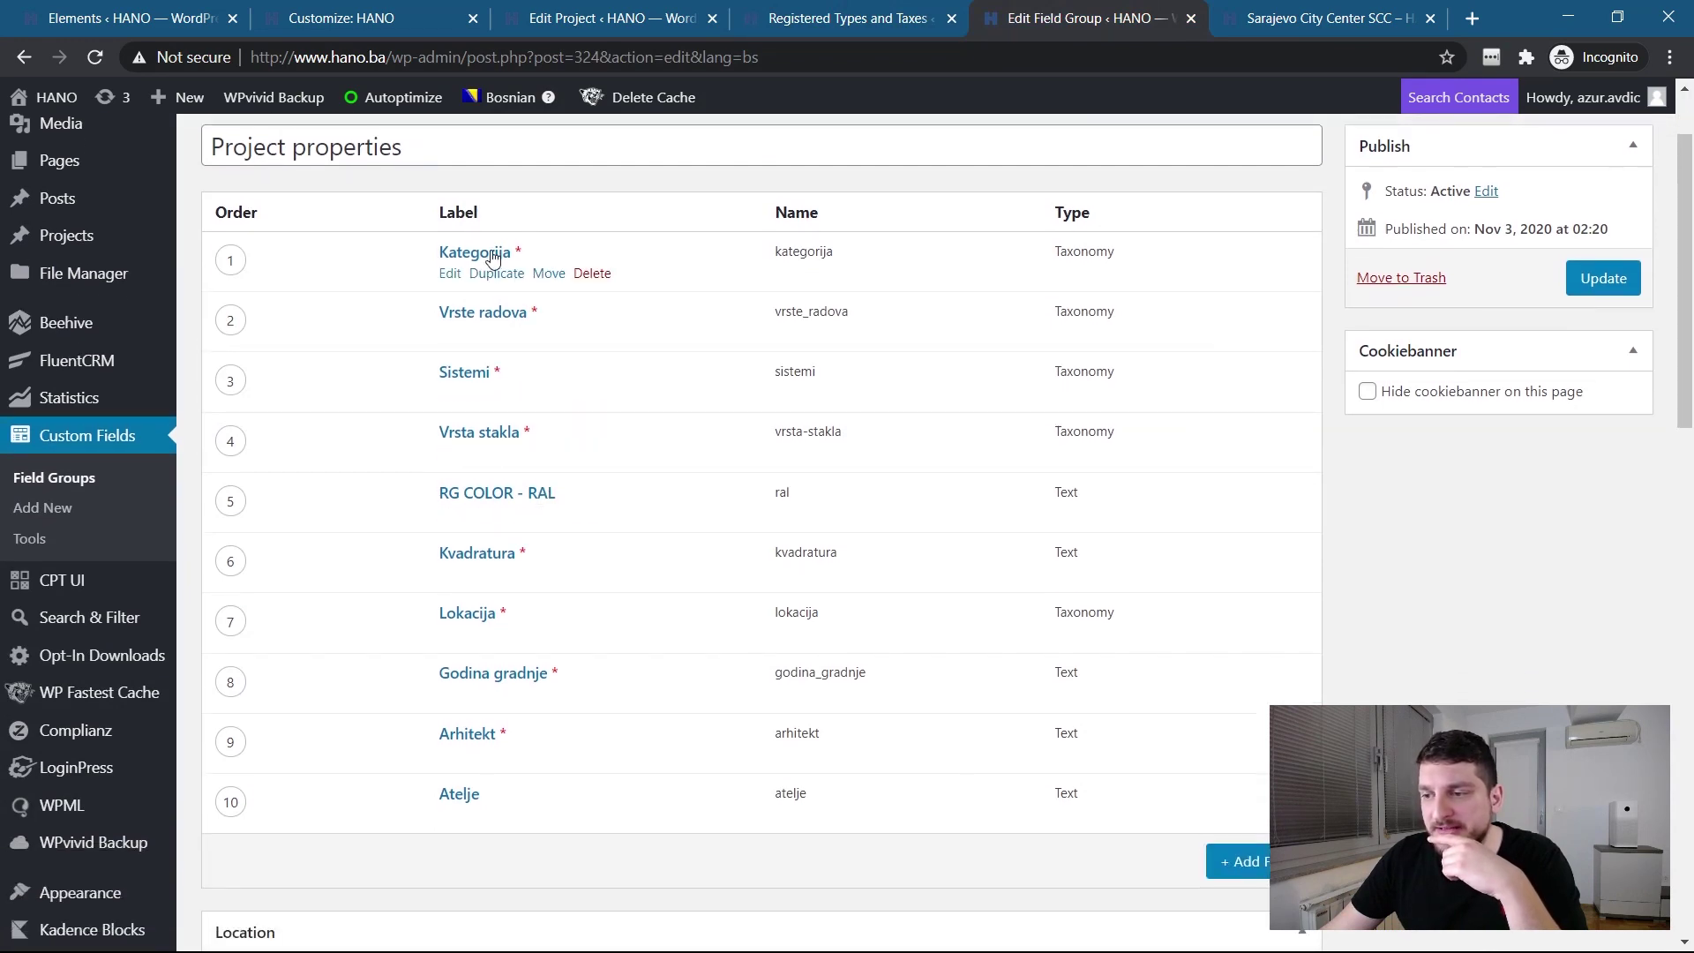
click(450, 273)
scroll(494, 406, down, 3)
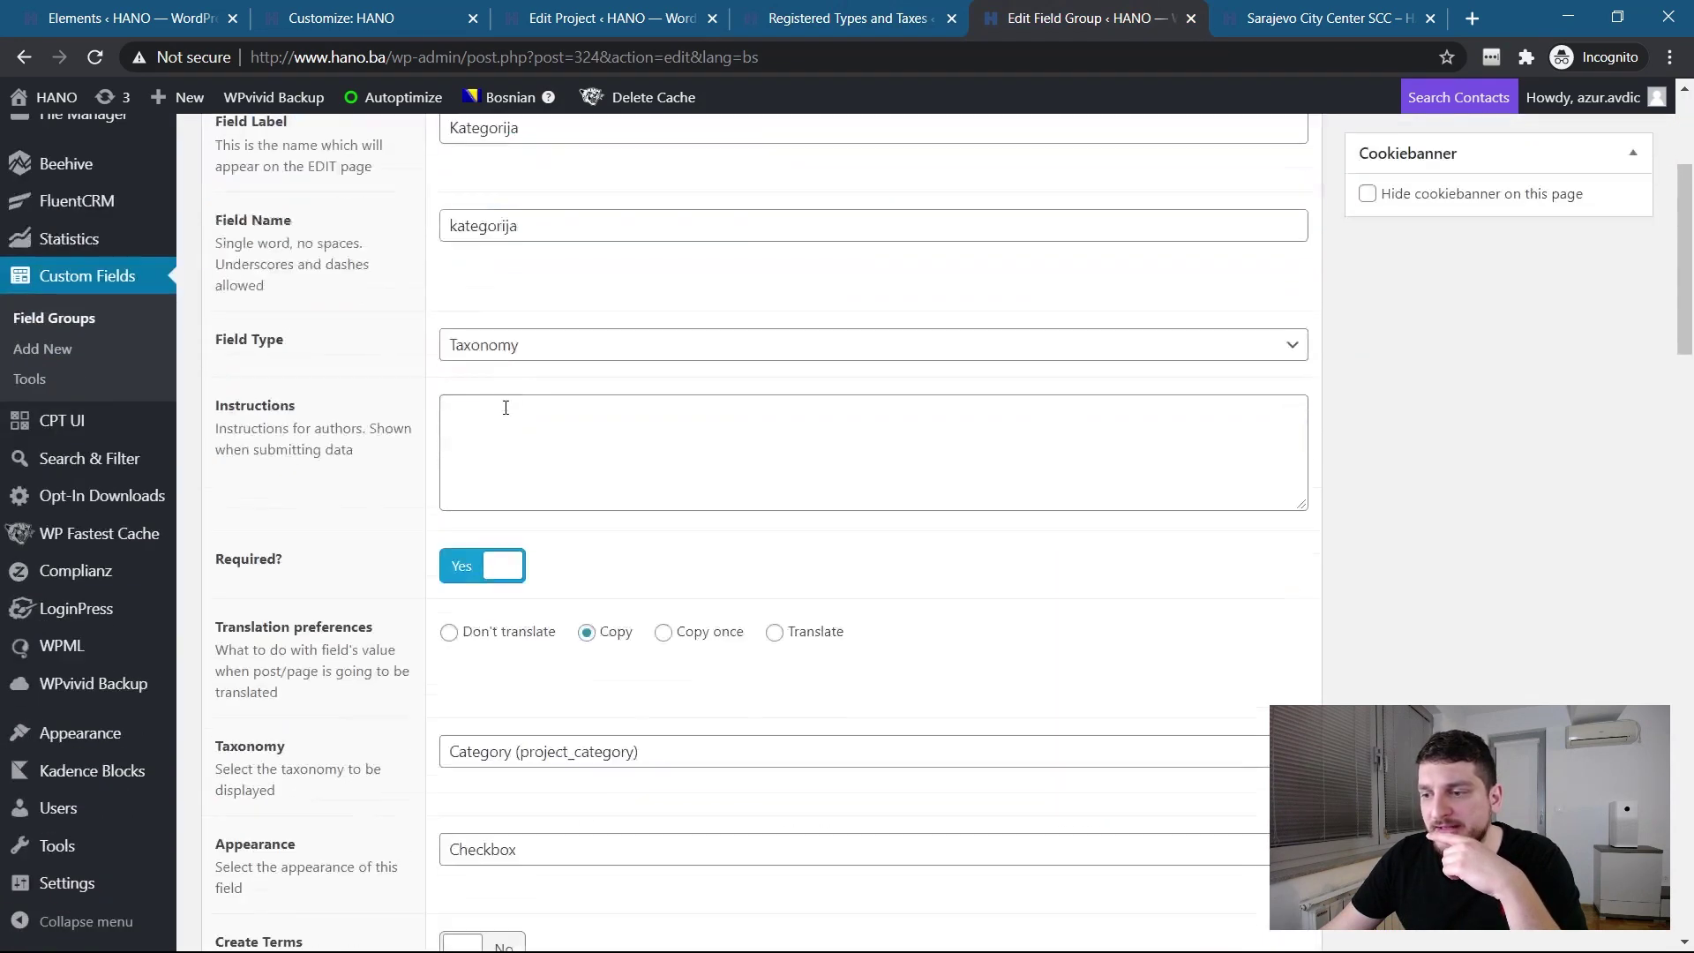
scroll(484, 353, up, 4)
click(449, 383)
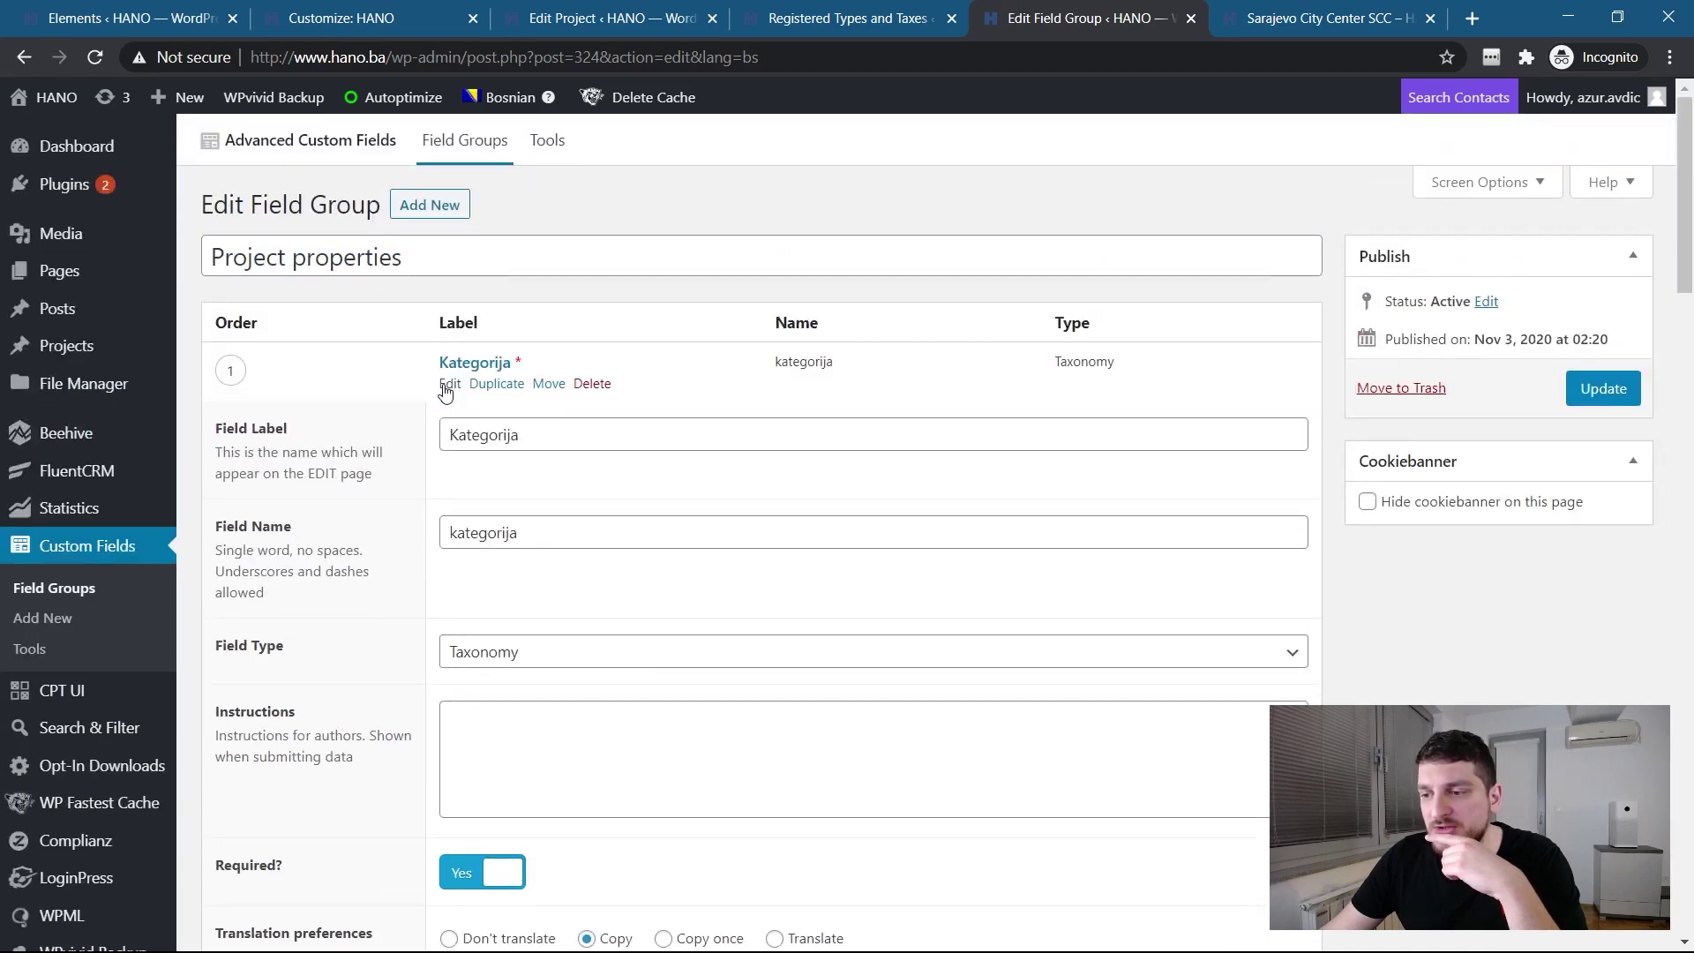
Step: Inspect the settings of the RG COLOR - RAL text field, leaving them collapsed
scroll(484, 460, down, 1)
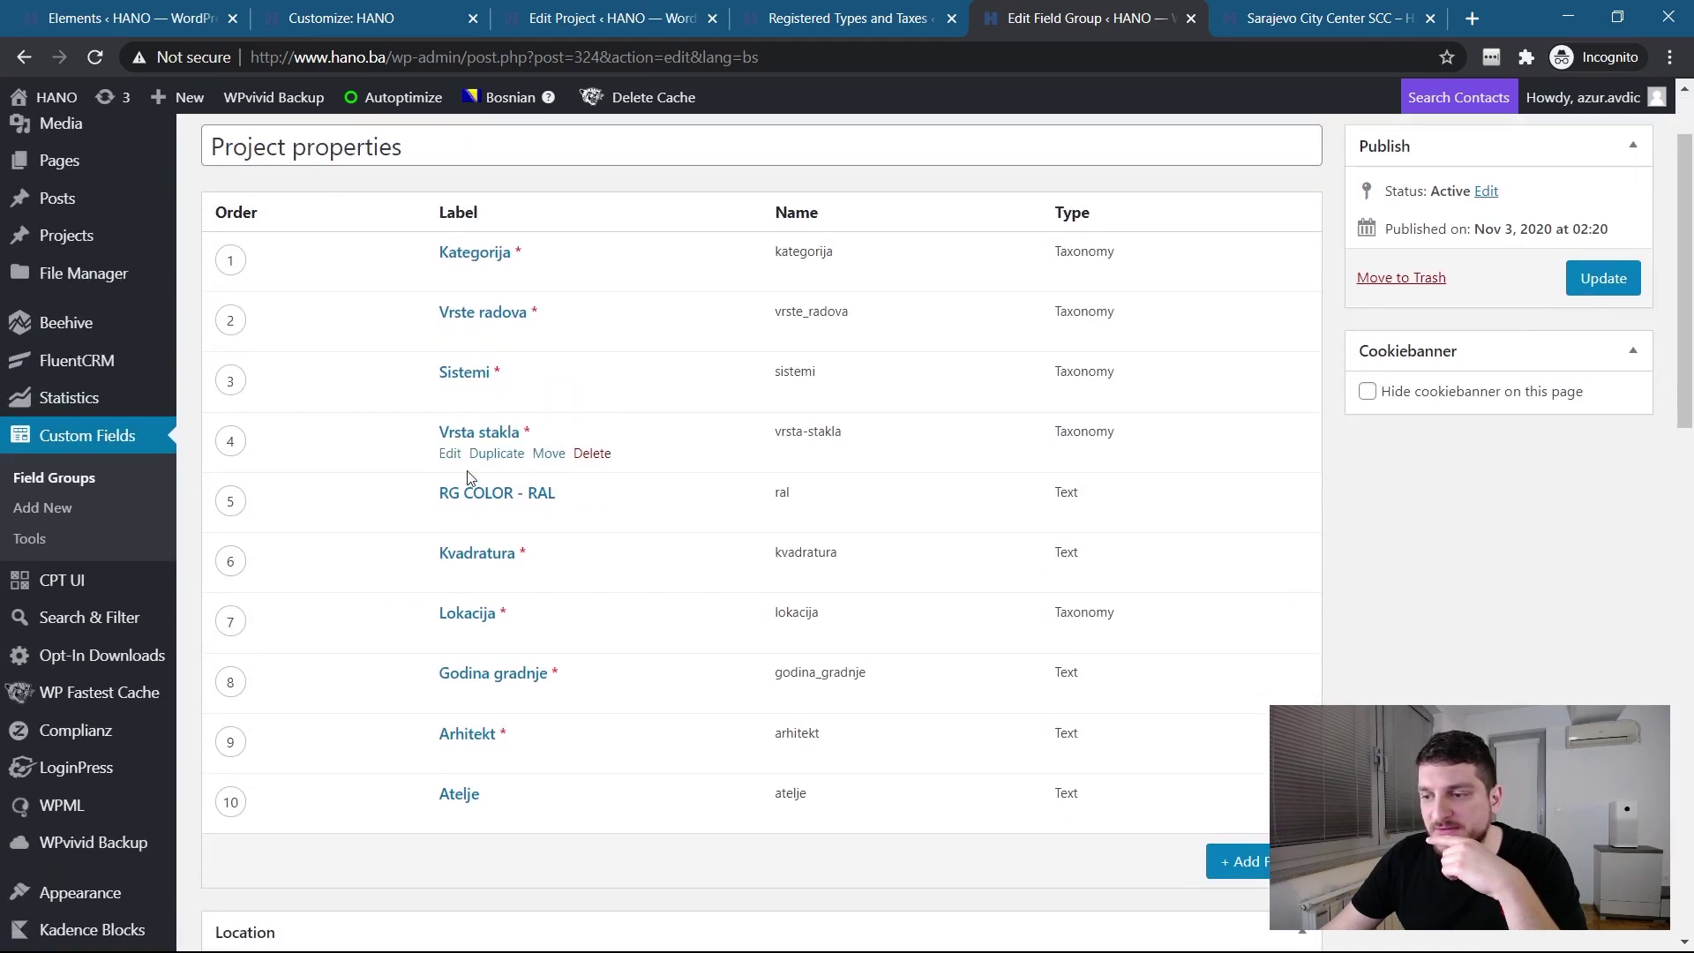
click(448, 518)
scroll(449, 521, down, 4)
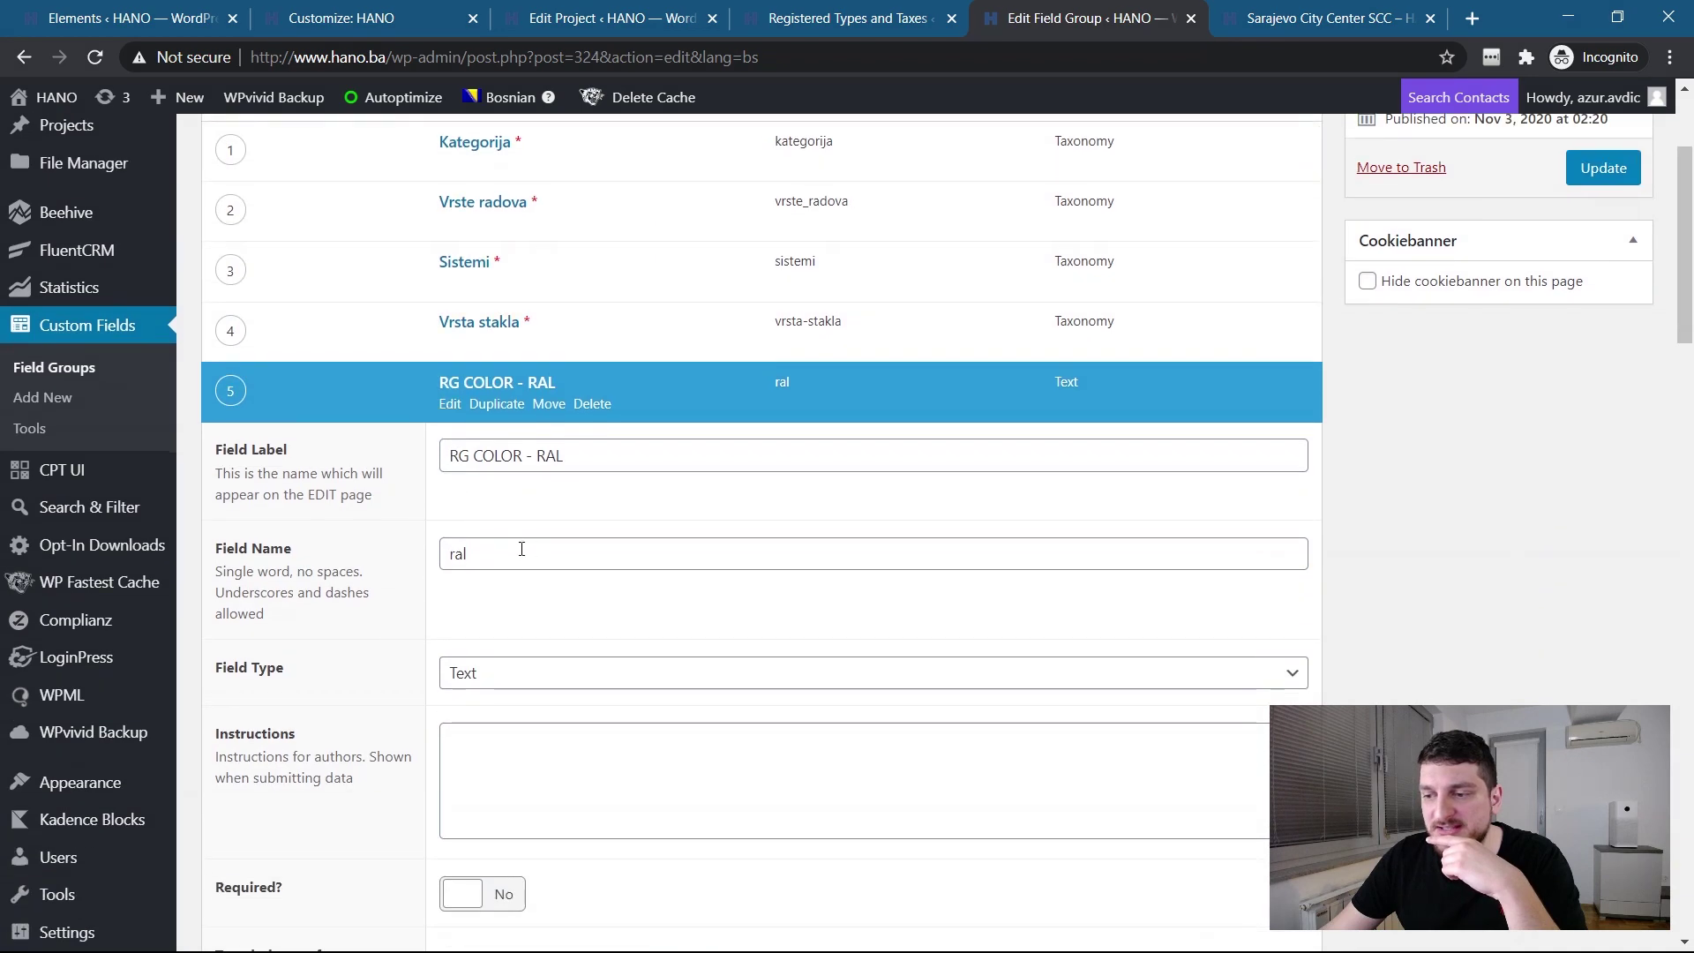
scroll(526, 571, up, 4)
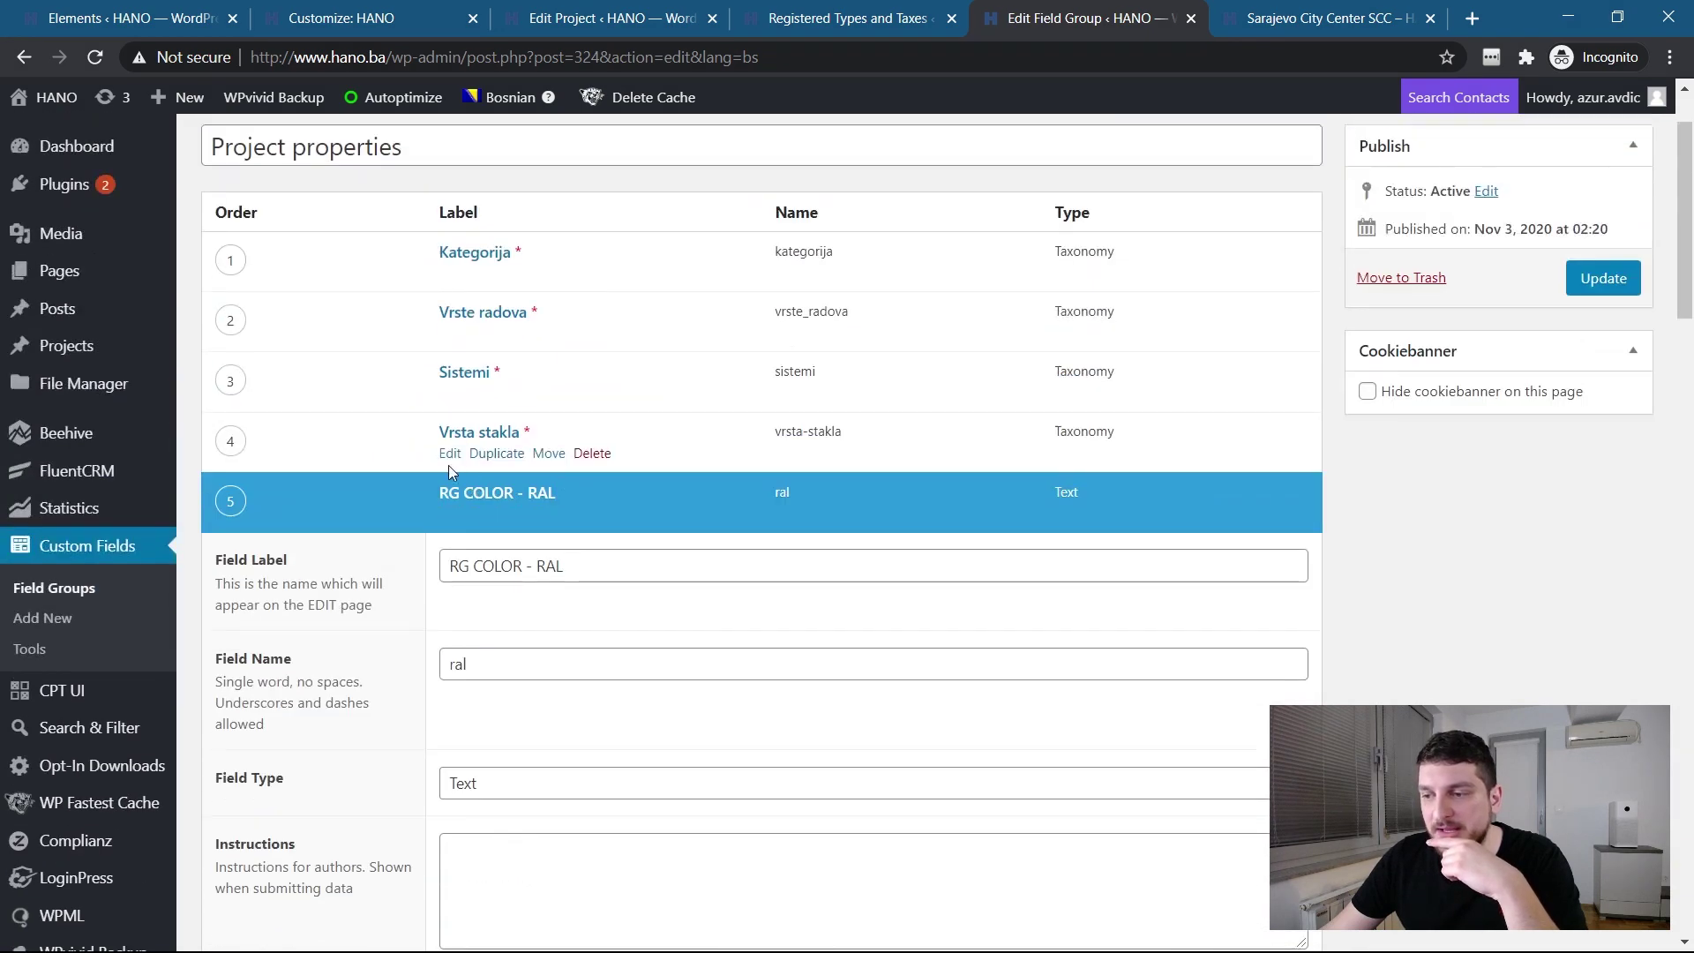
scroll(452, 534, down, 5)
scroll(452, 530, up, 5)
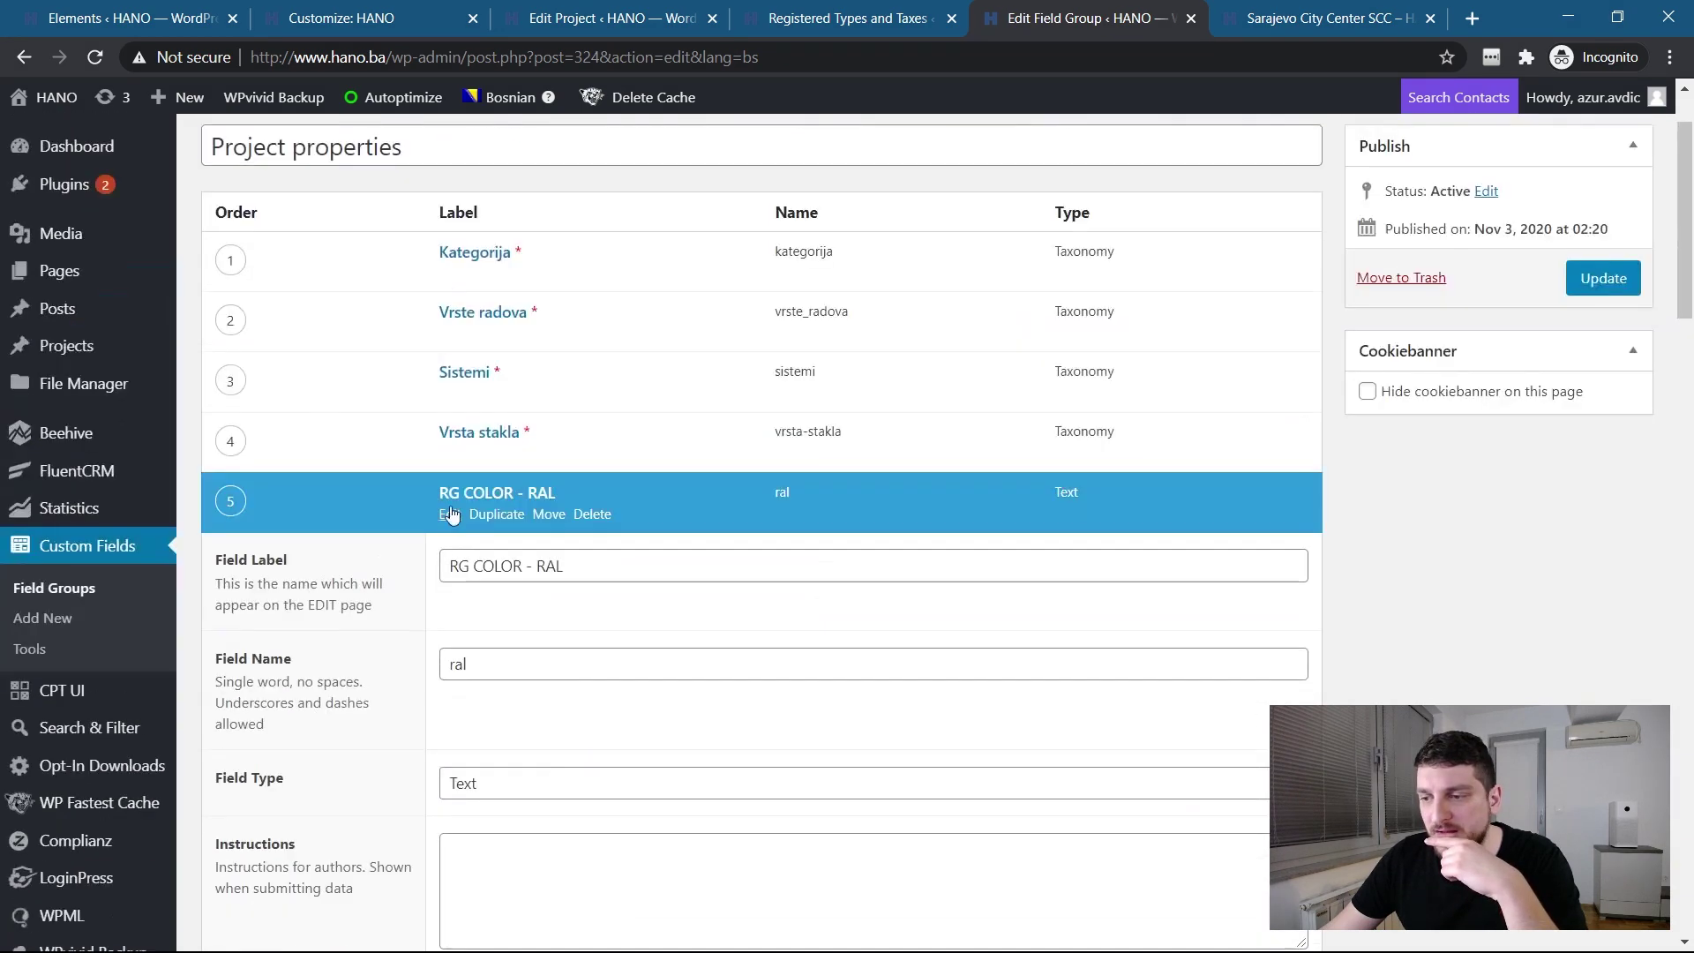
click(449, 517)
Step: Inspect the settings of the Kvadratura and Godina gradnje text fields, leaving both collapsed
scroll(503, 560, down, 3)
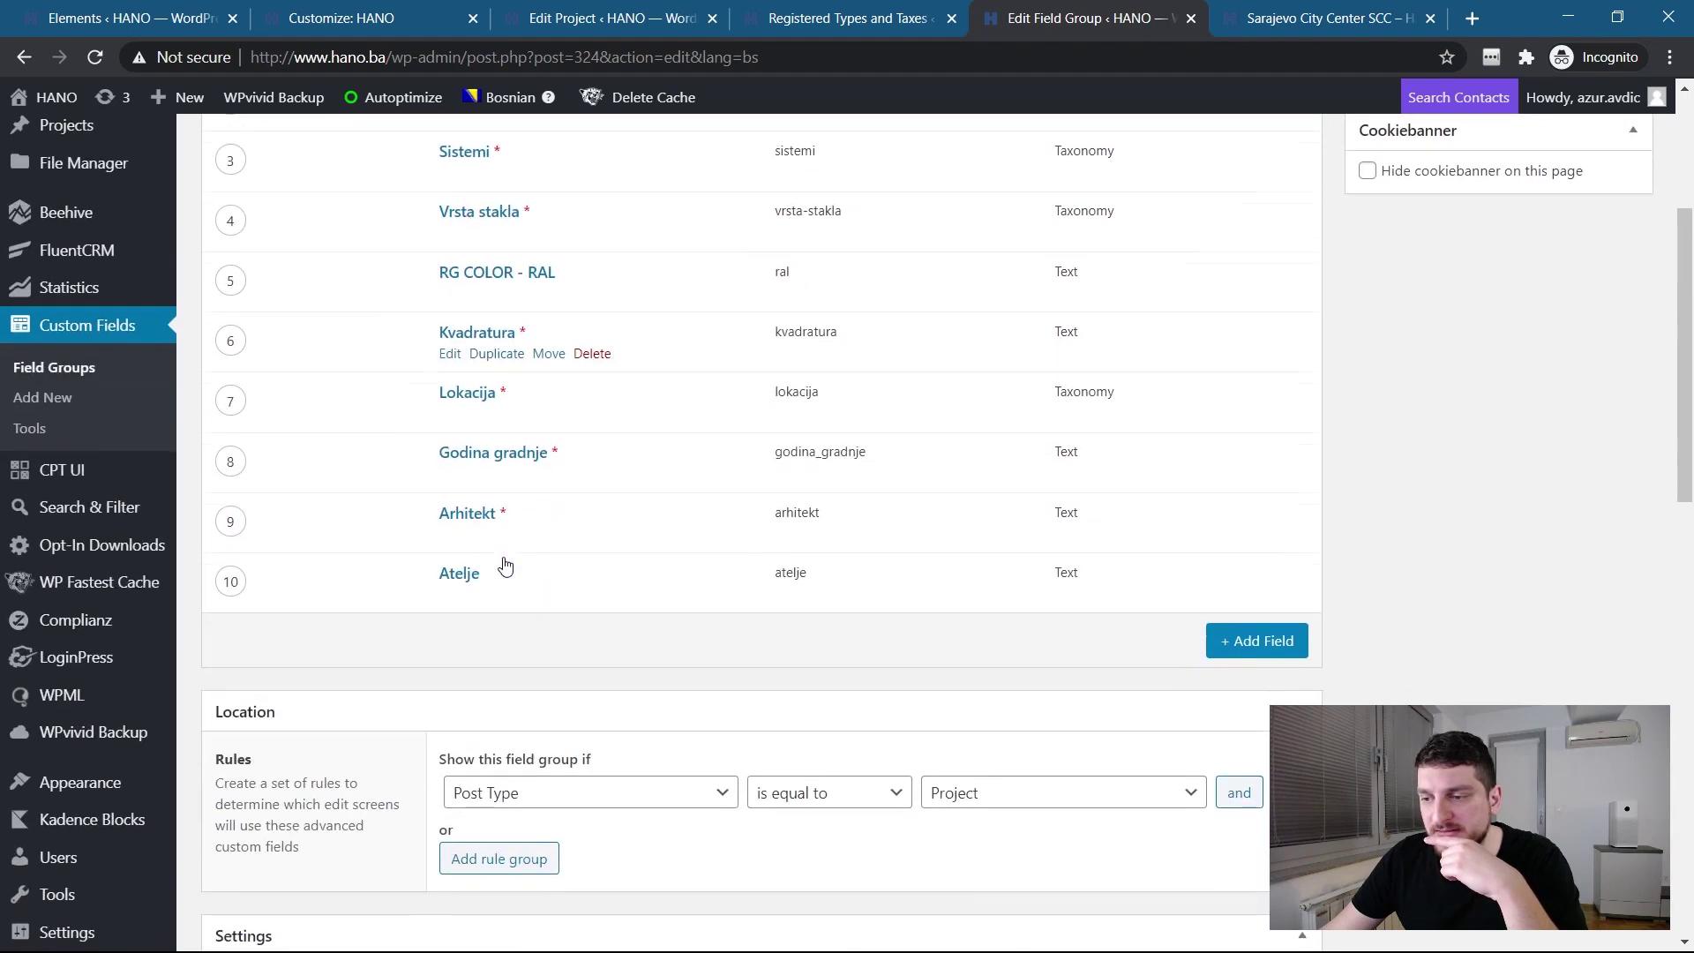
click(450, 355)
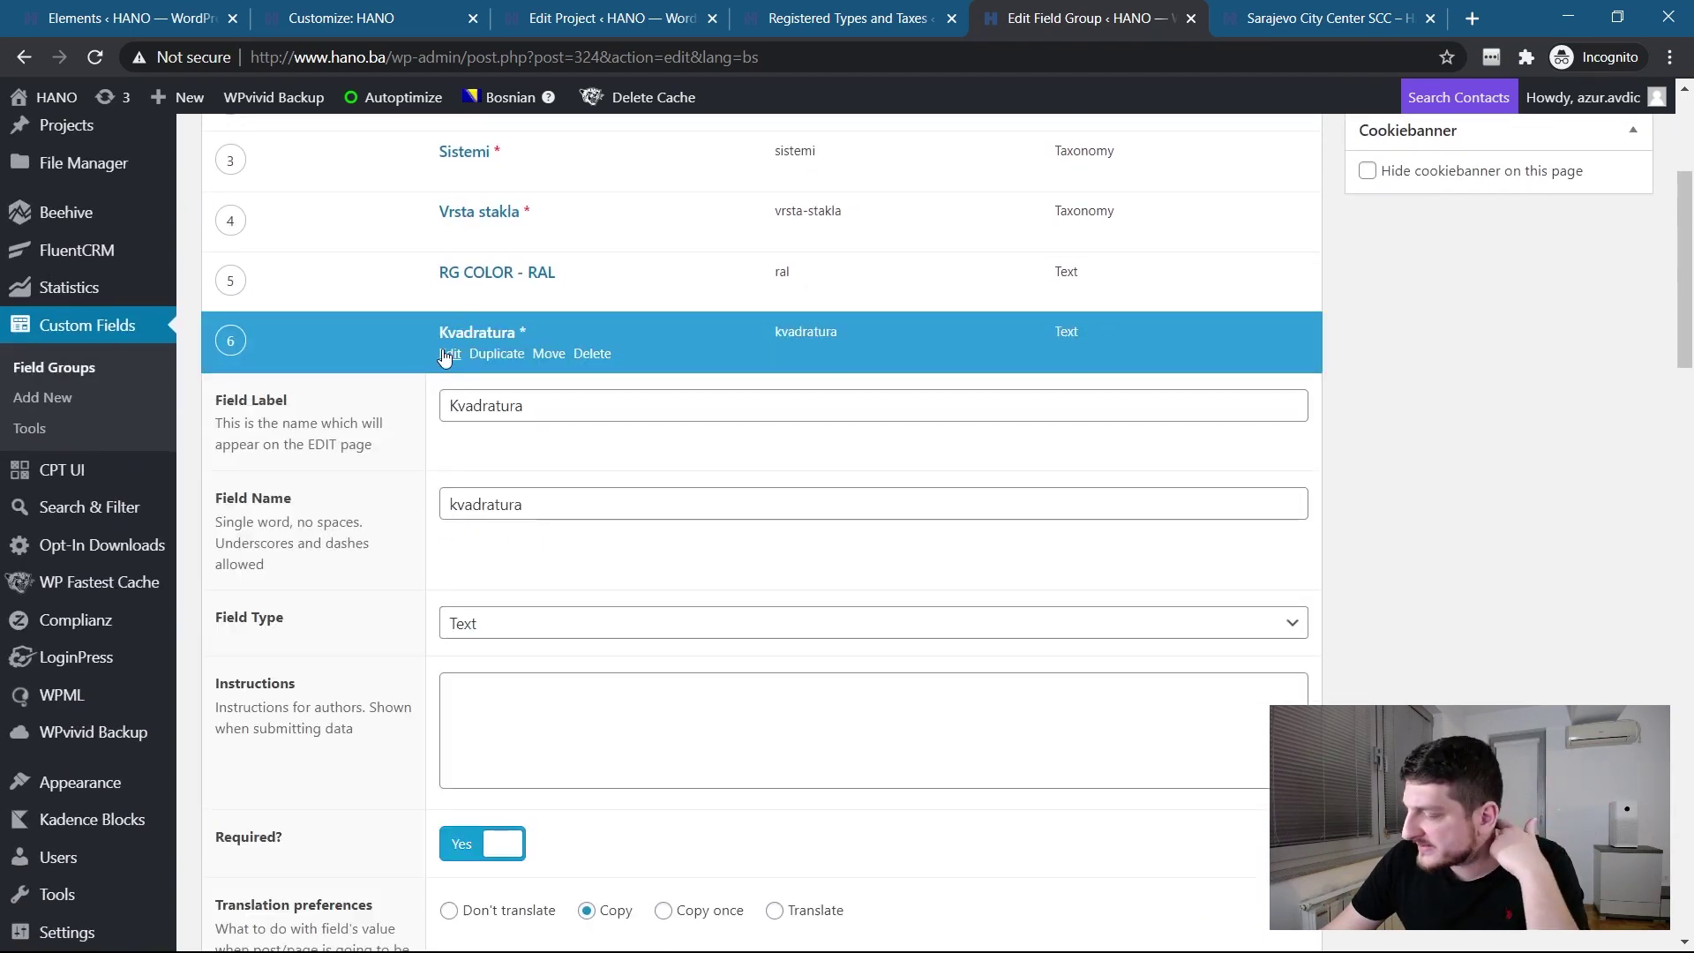
click(447, 355)
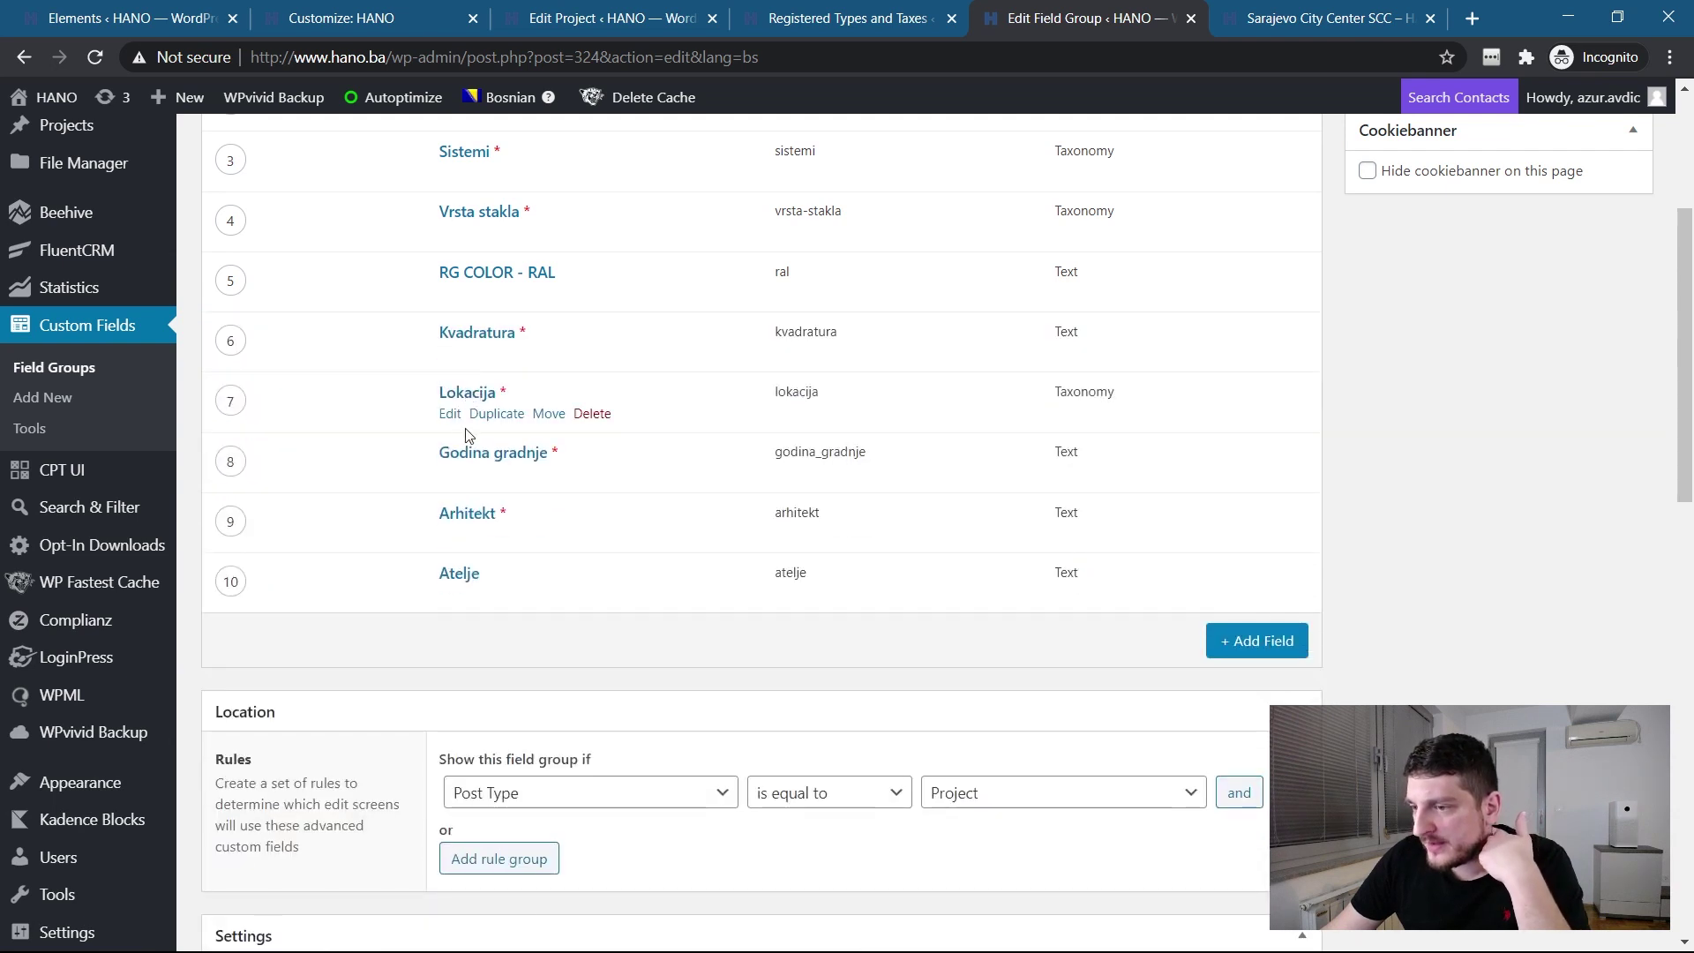
click(448, 476)
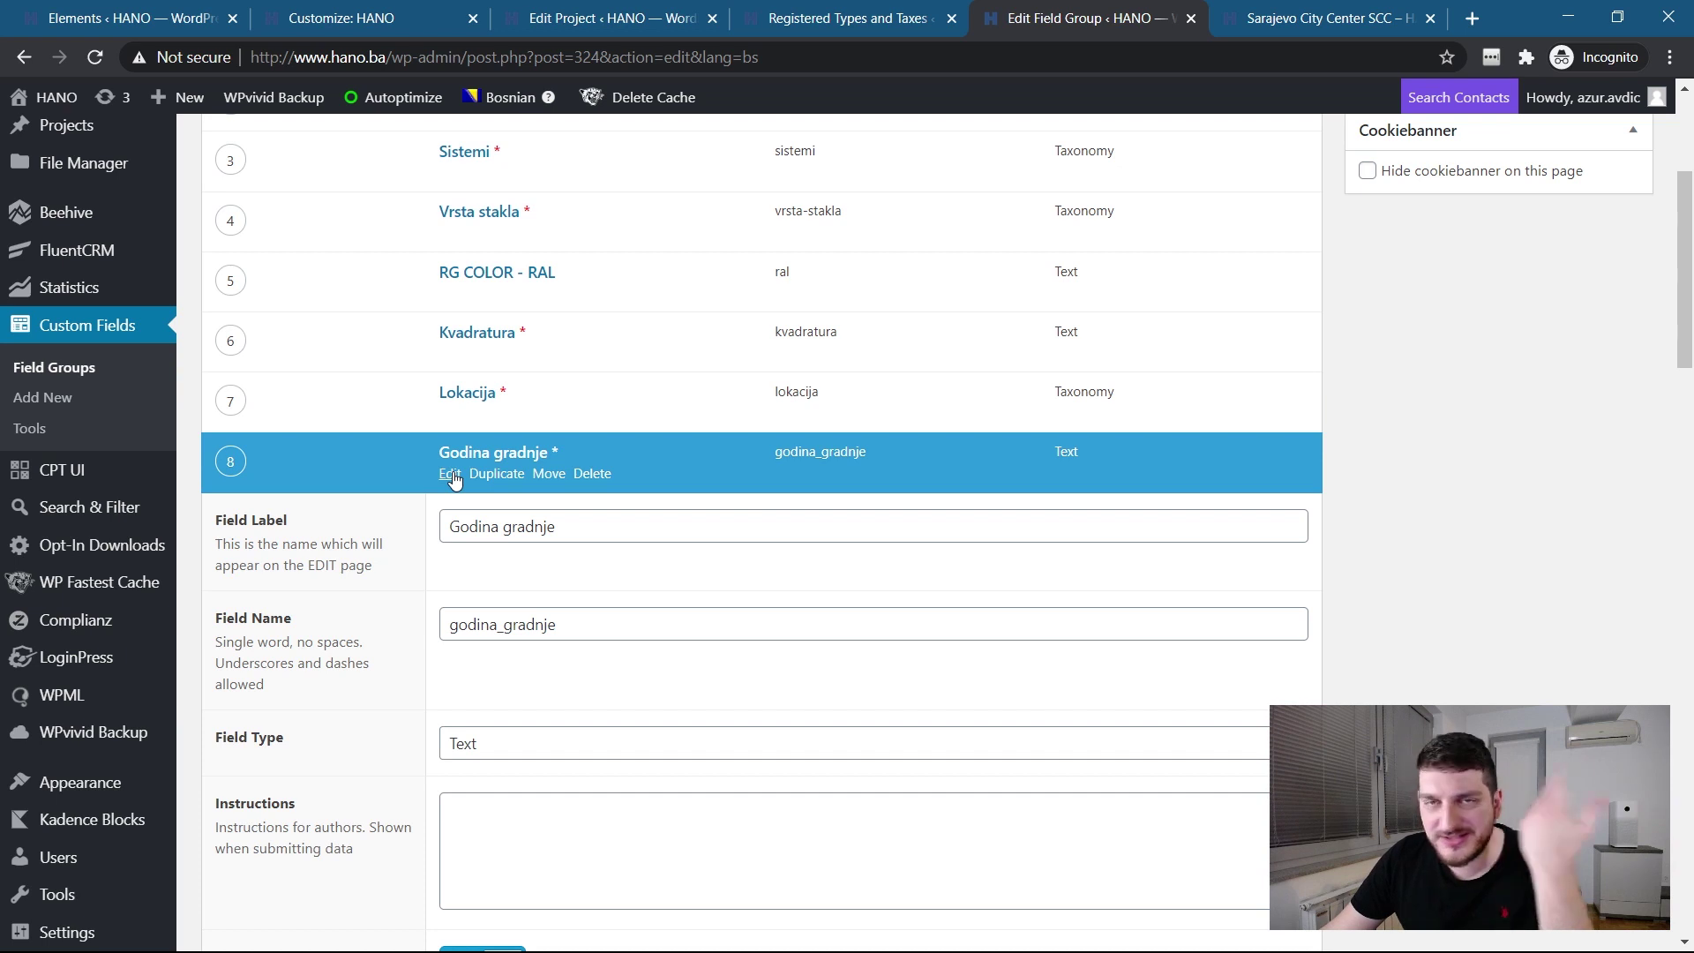
click(451, 477)
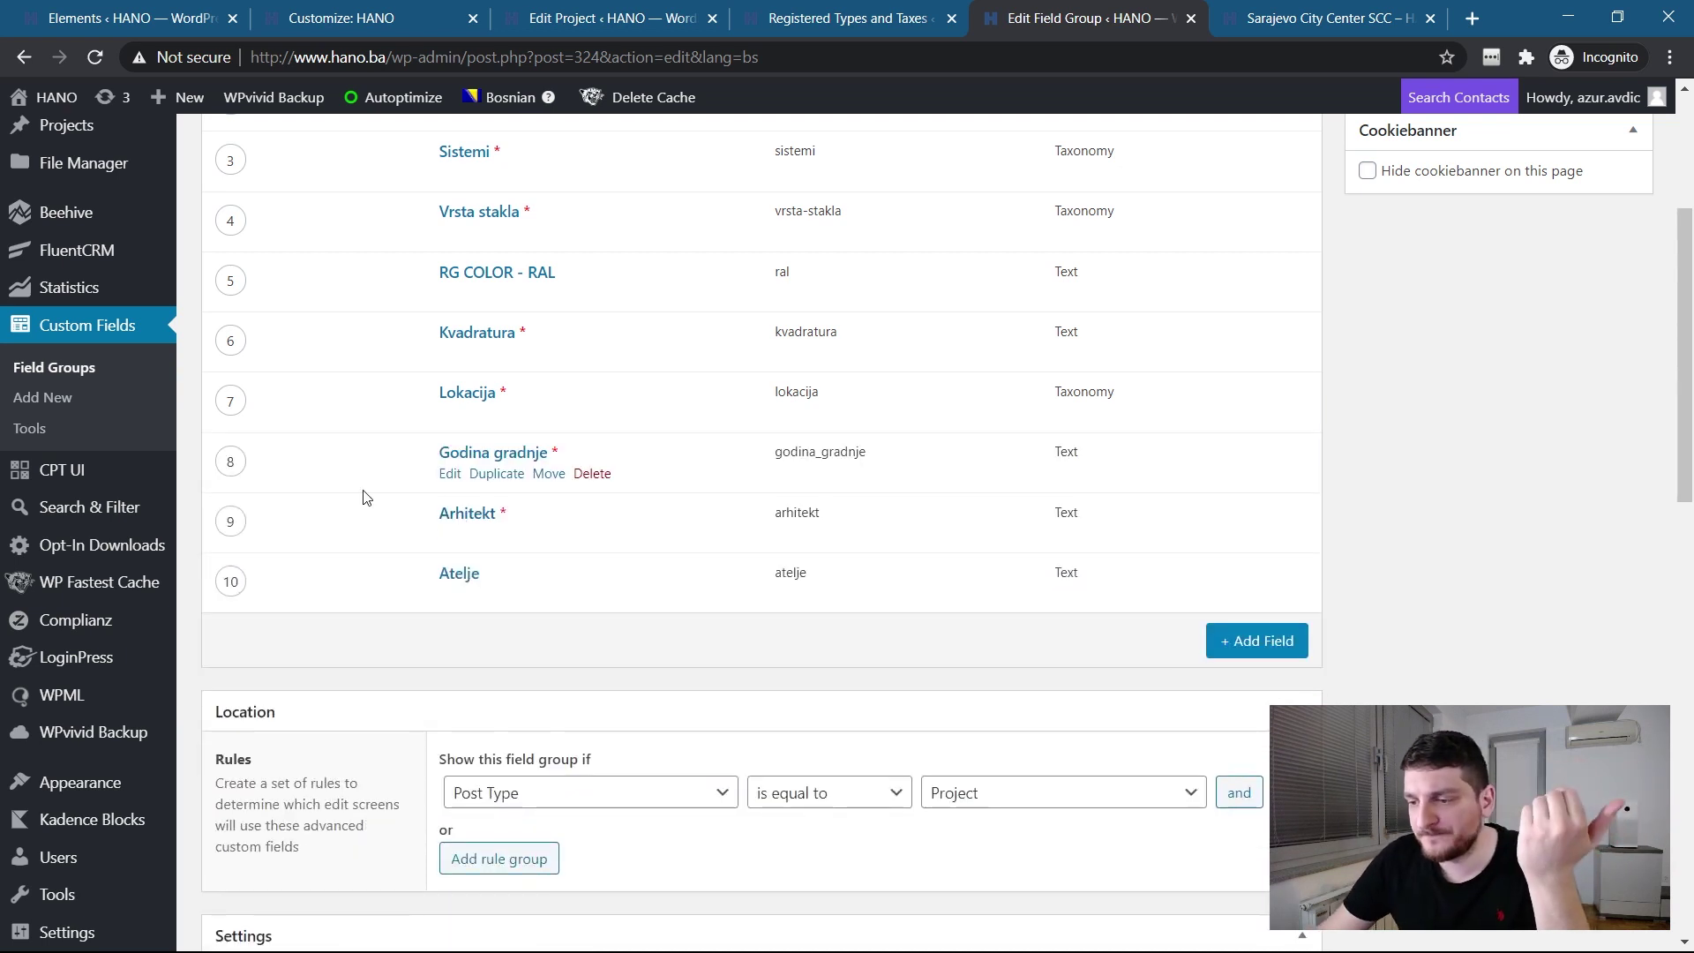
scroll(623, 529, up, 3)
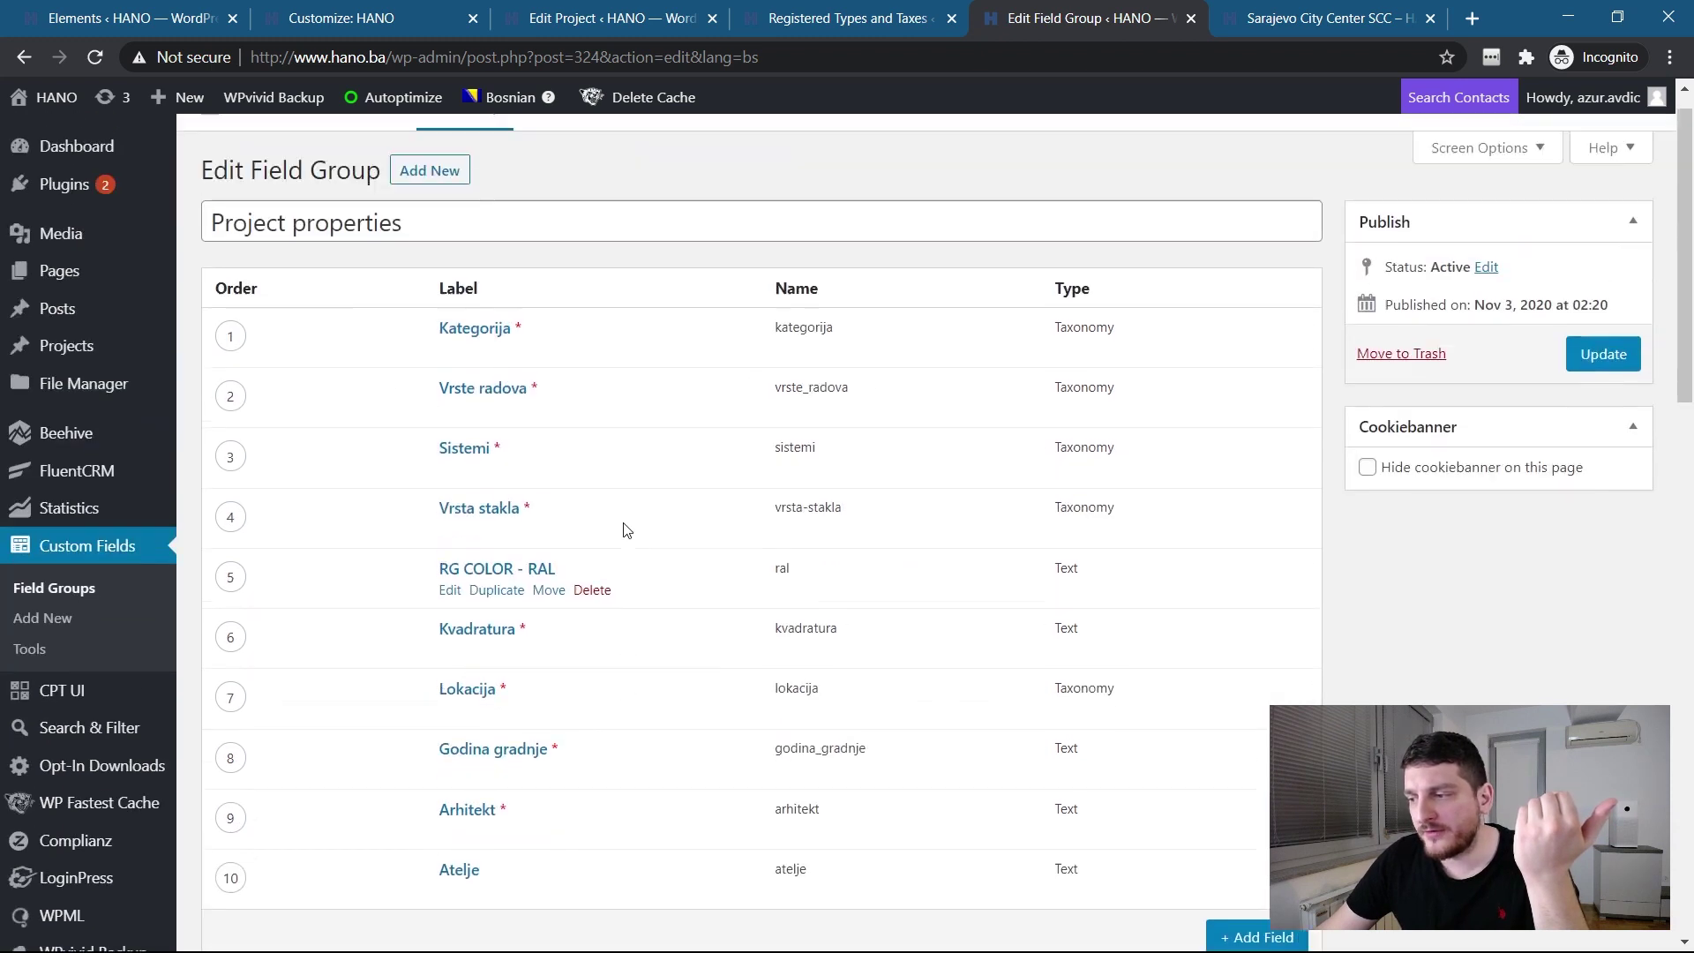
scroll(623, 529, down, 1)
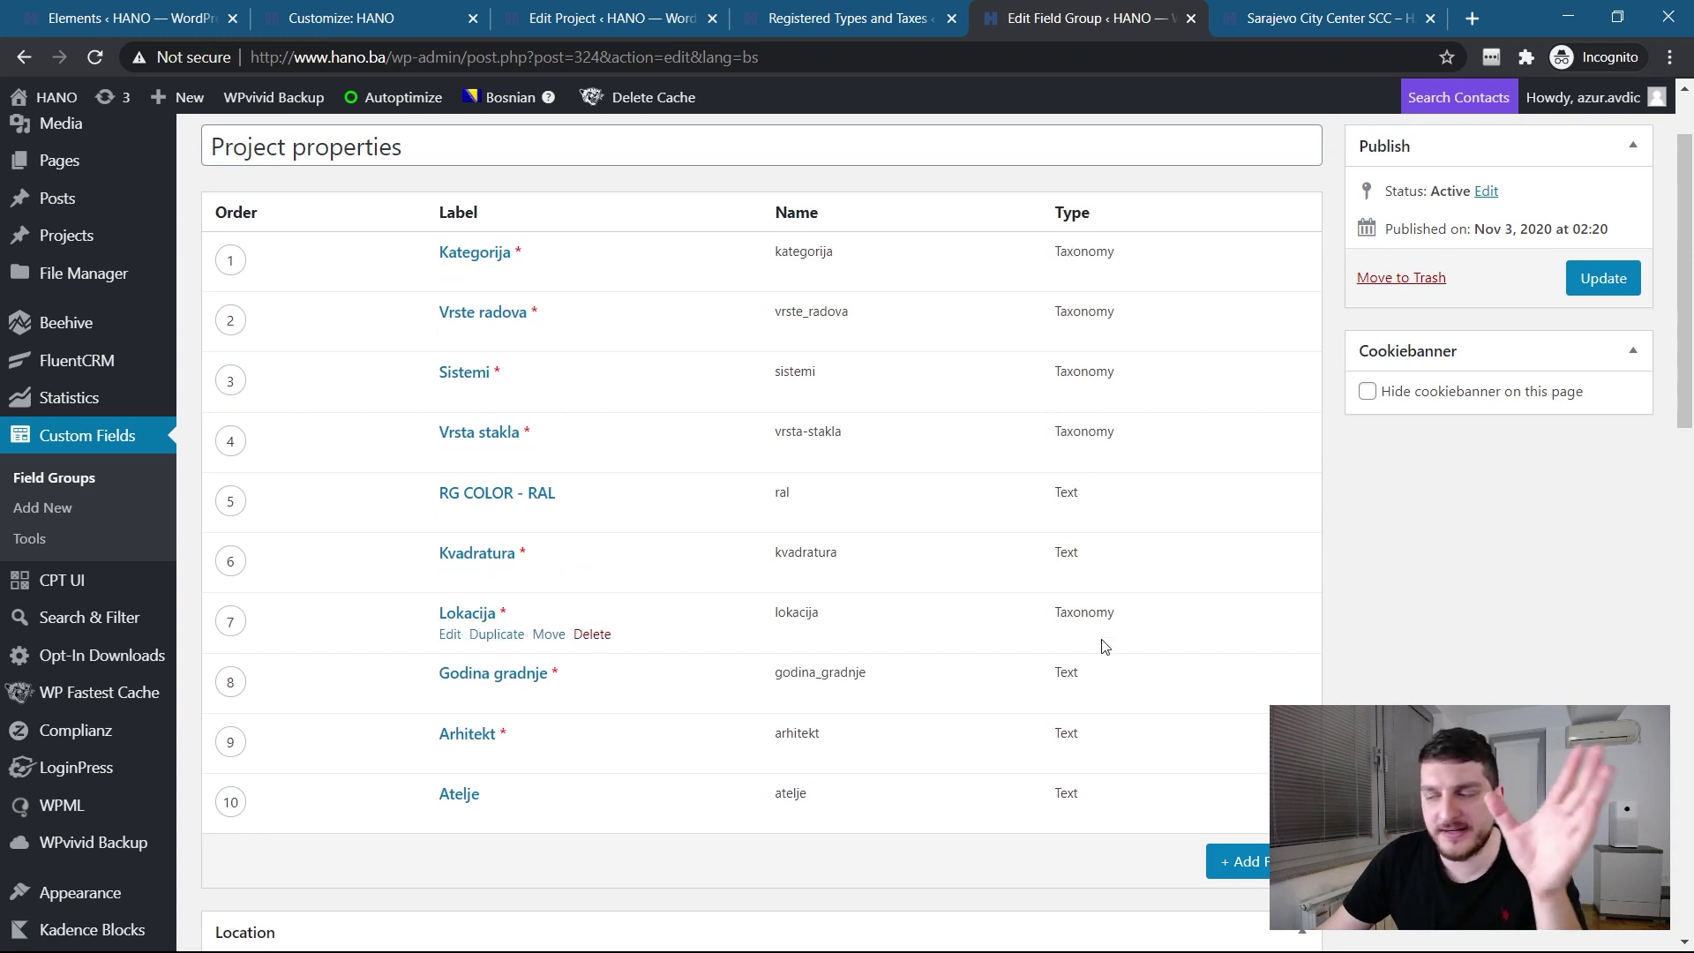
scroll(1687, 400, up, 1)
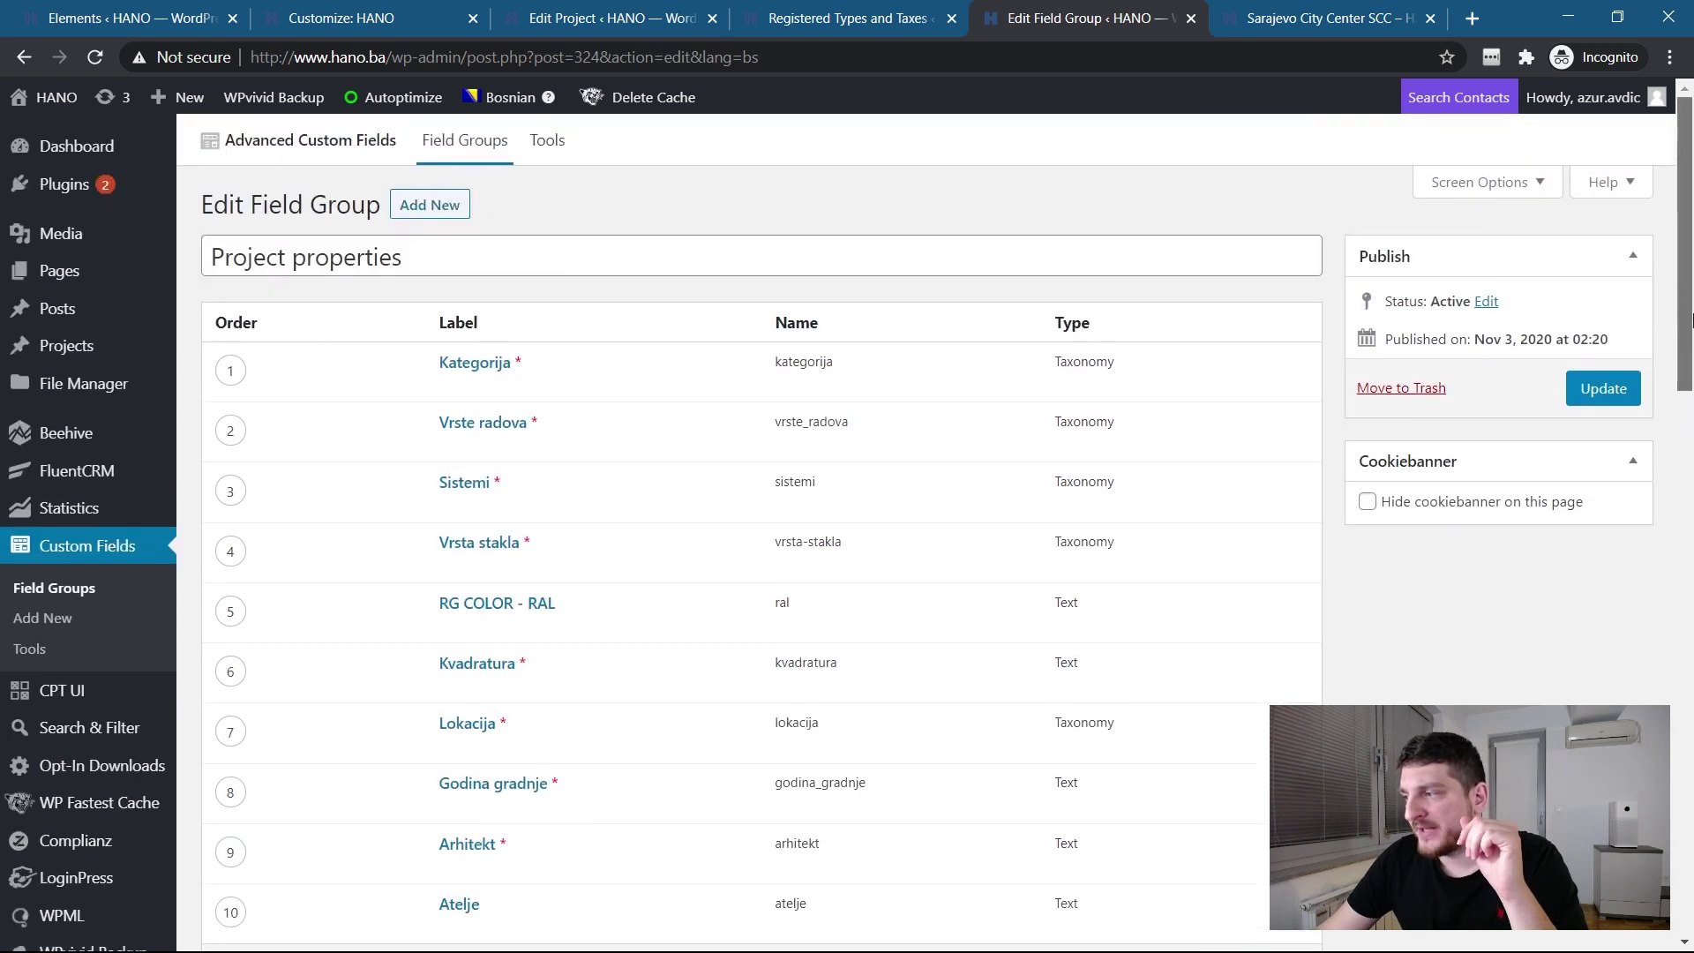
scroll(1024, 580, down, 1)
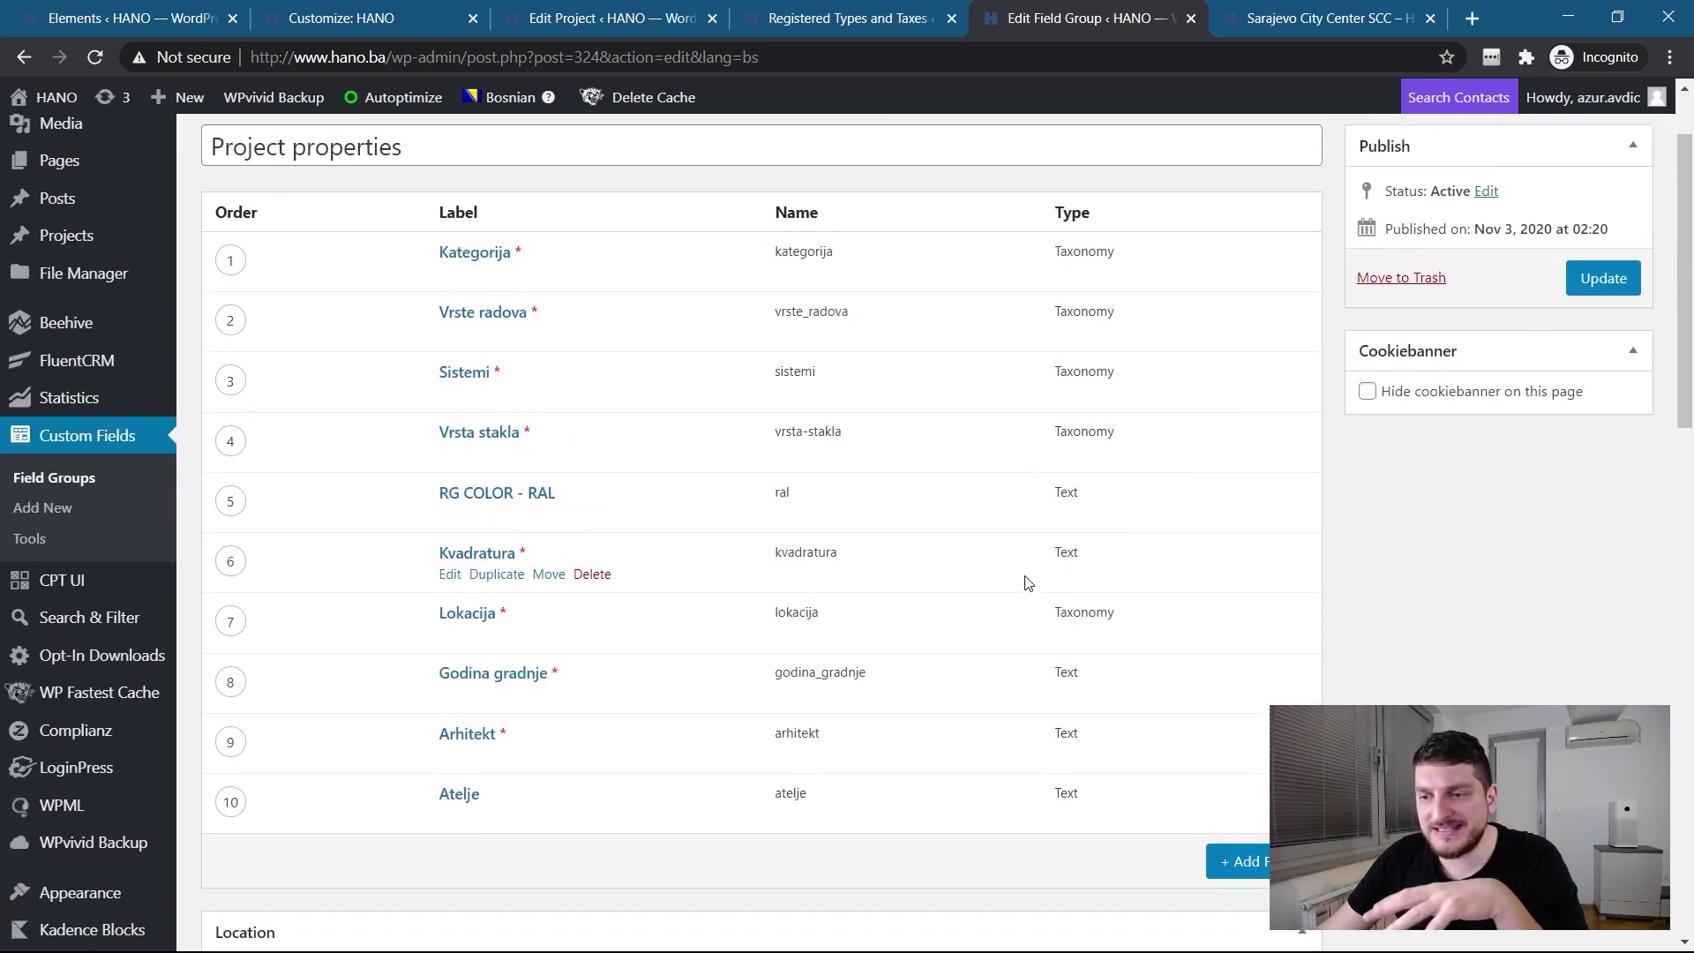
Step: Examine the labels, names and types of the fields listed in the Project properties field group
scroll(1026, 582, down, 1)
mouse_move(95, 478)
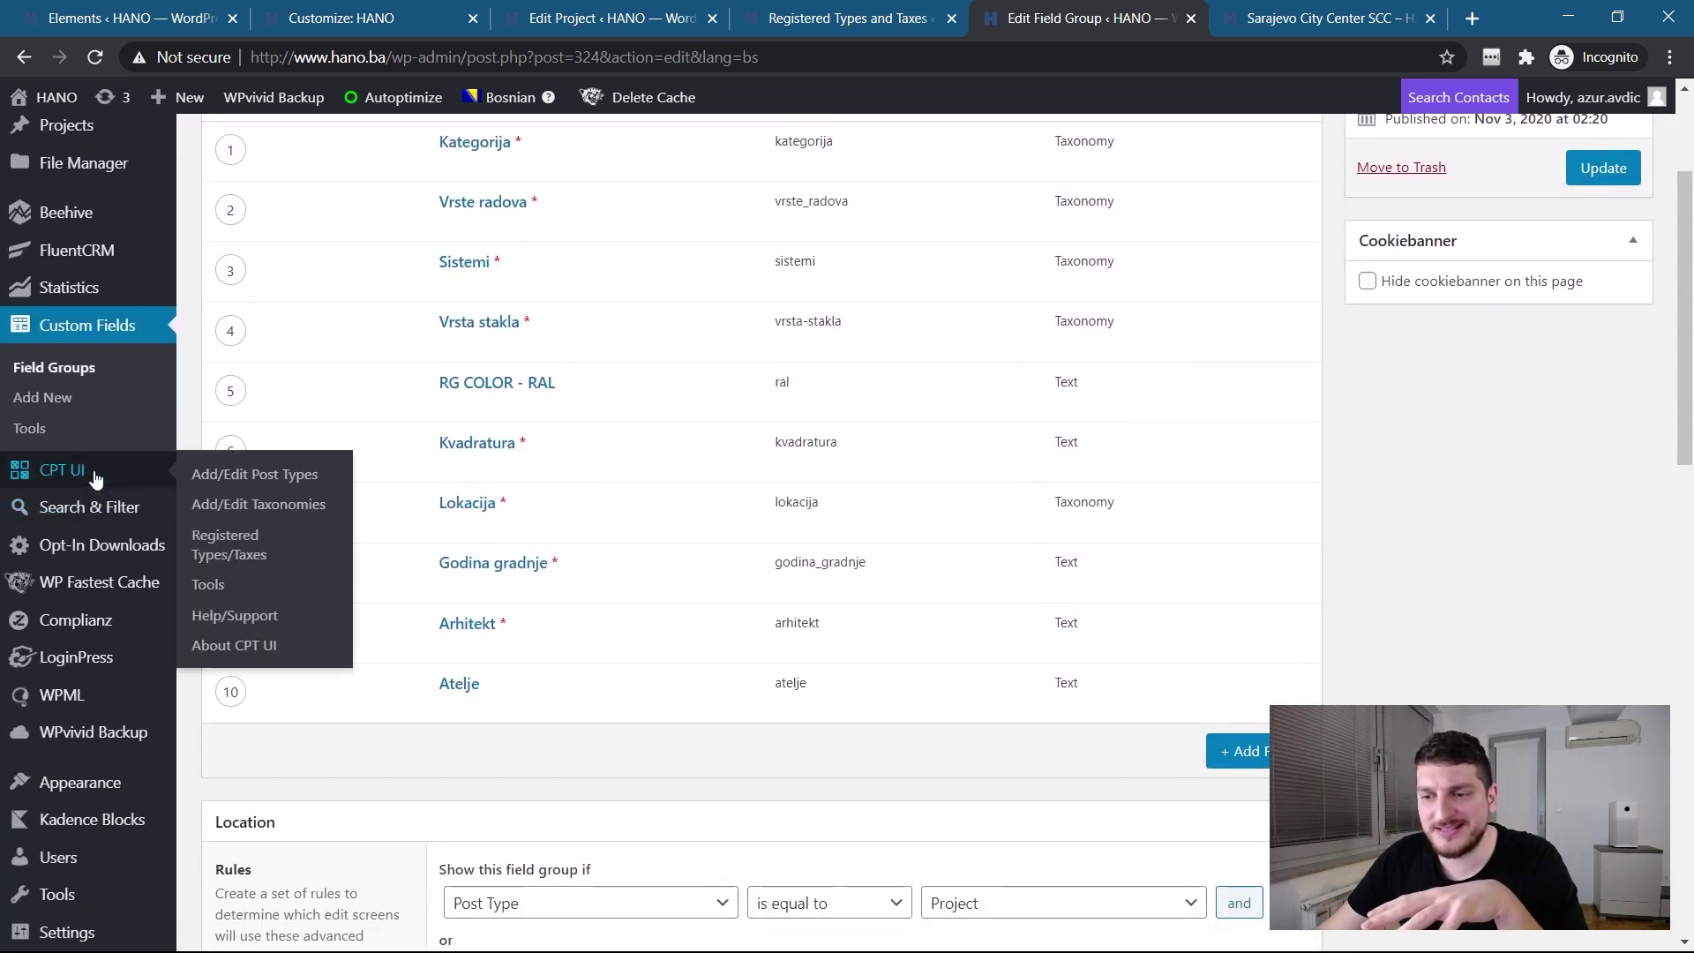
scroll(1075, 521, up, 2)
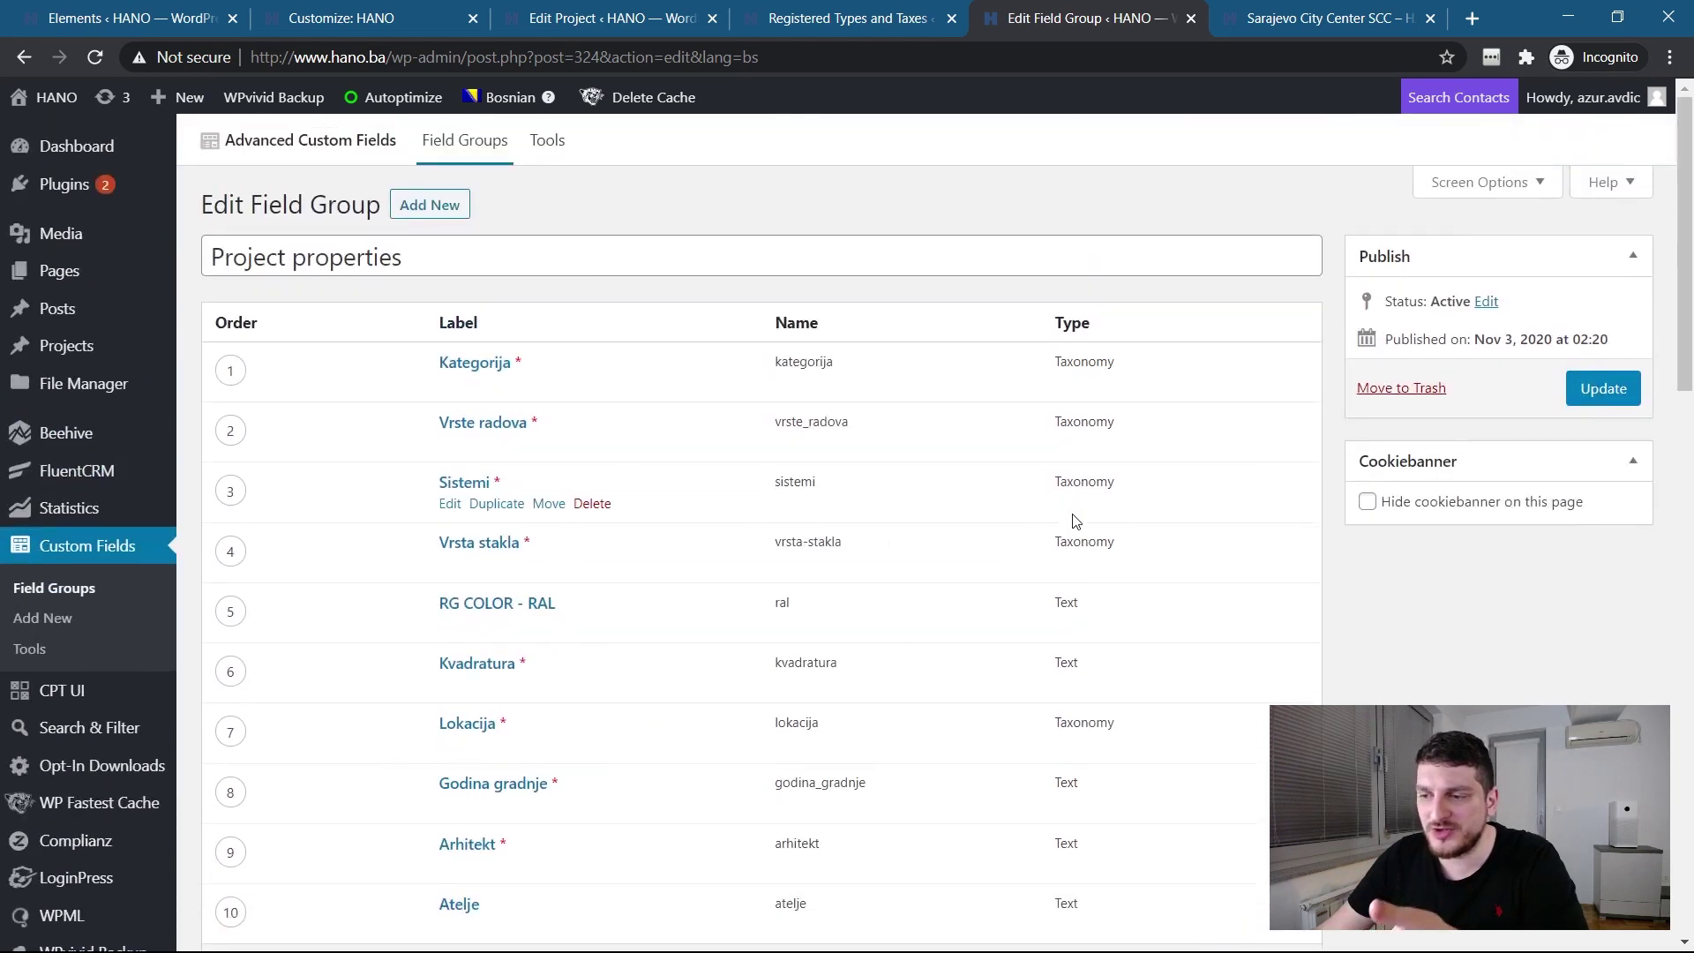
scroll(1074, 521, down, 1)
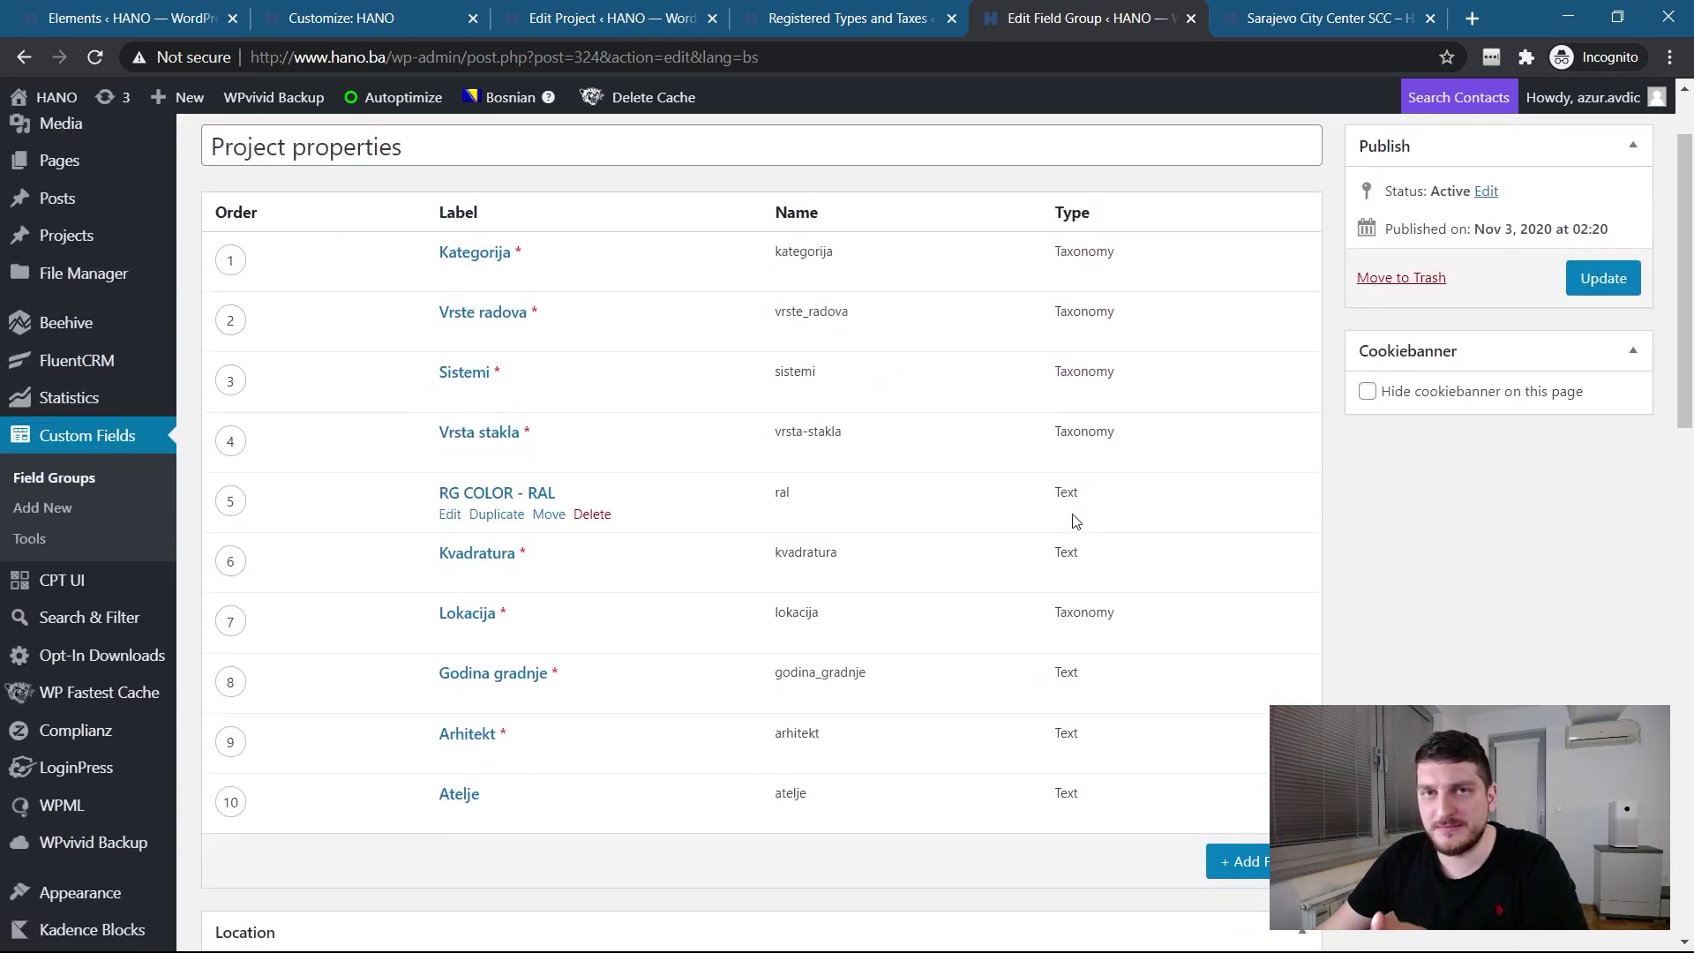
scroll(1074, 520, up, 1)
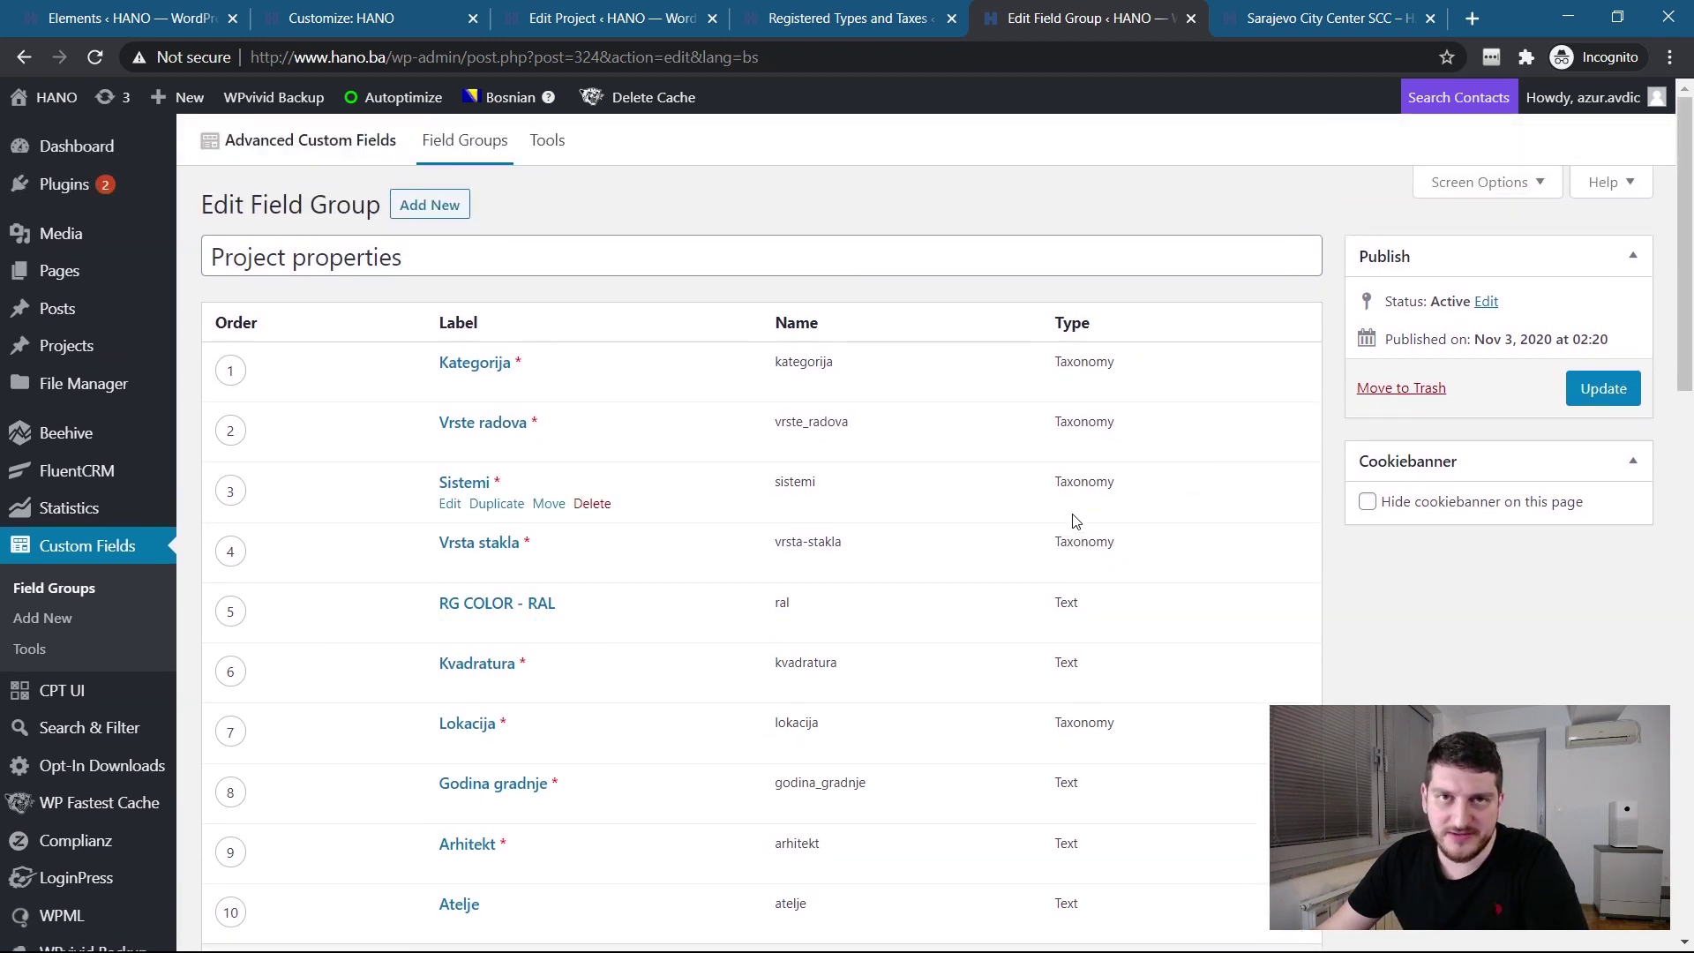
scroll(1074, 521, down, 1)
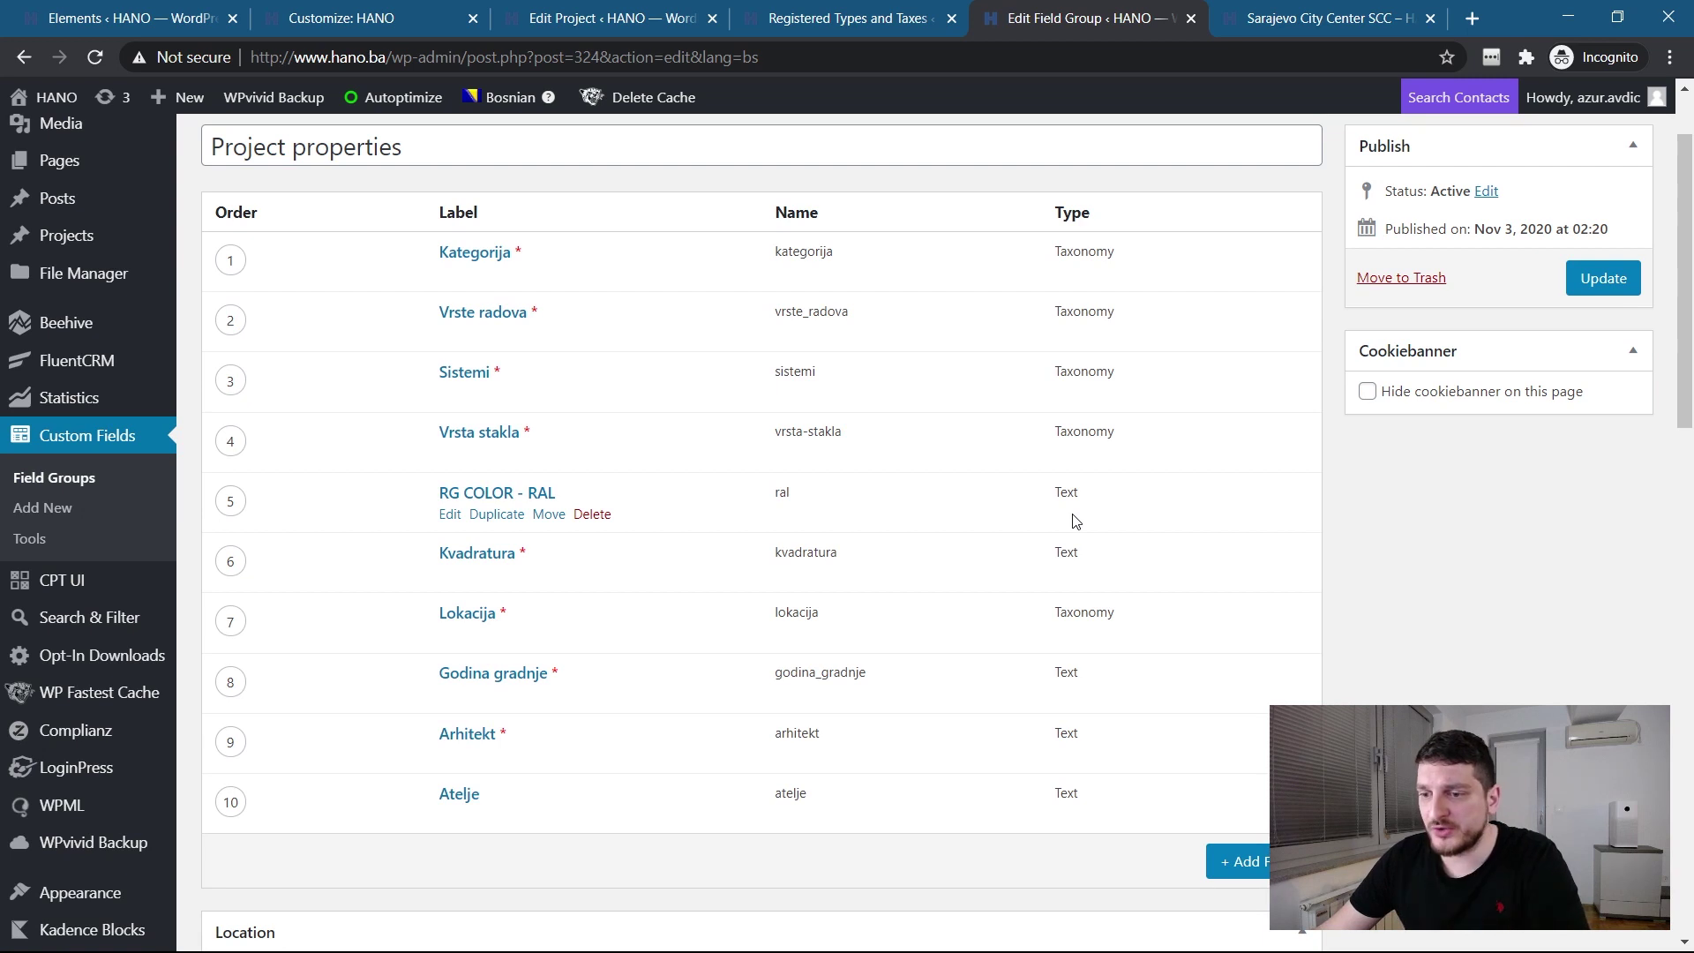
scroll(1075, 521, up, 1)
scroll(442, 480, down, 1)
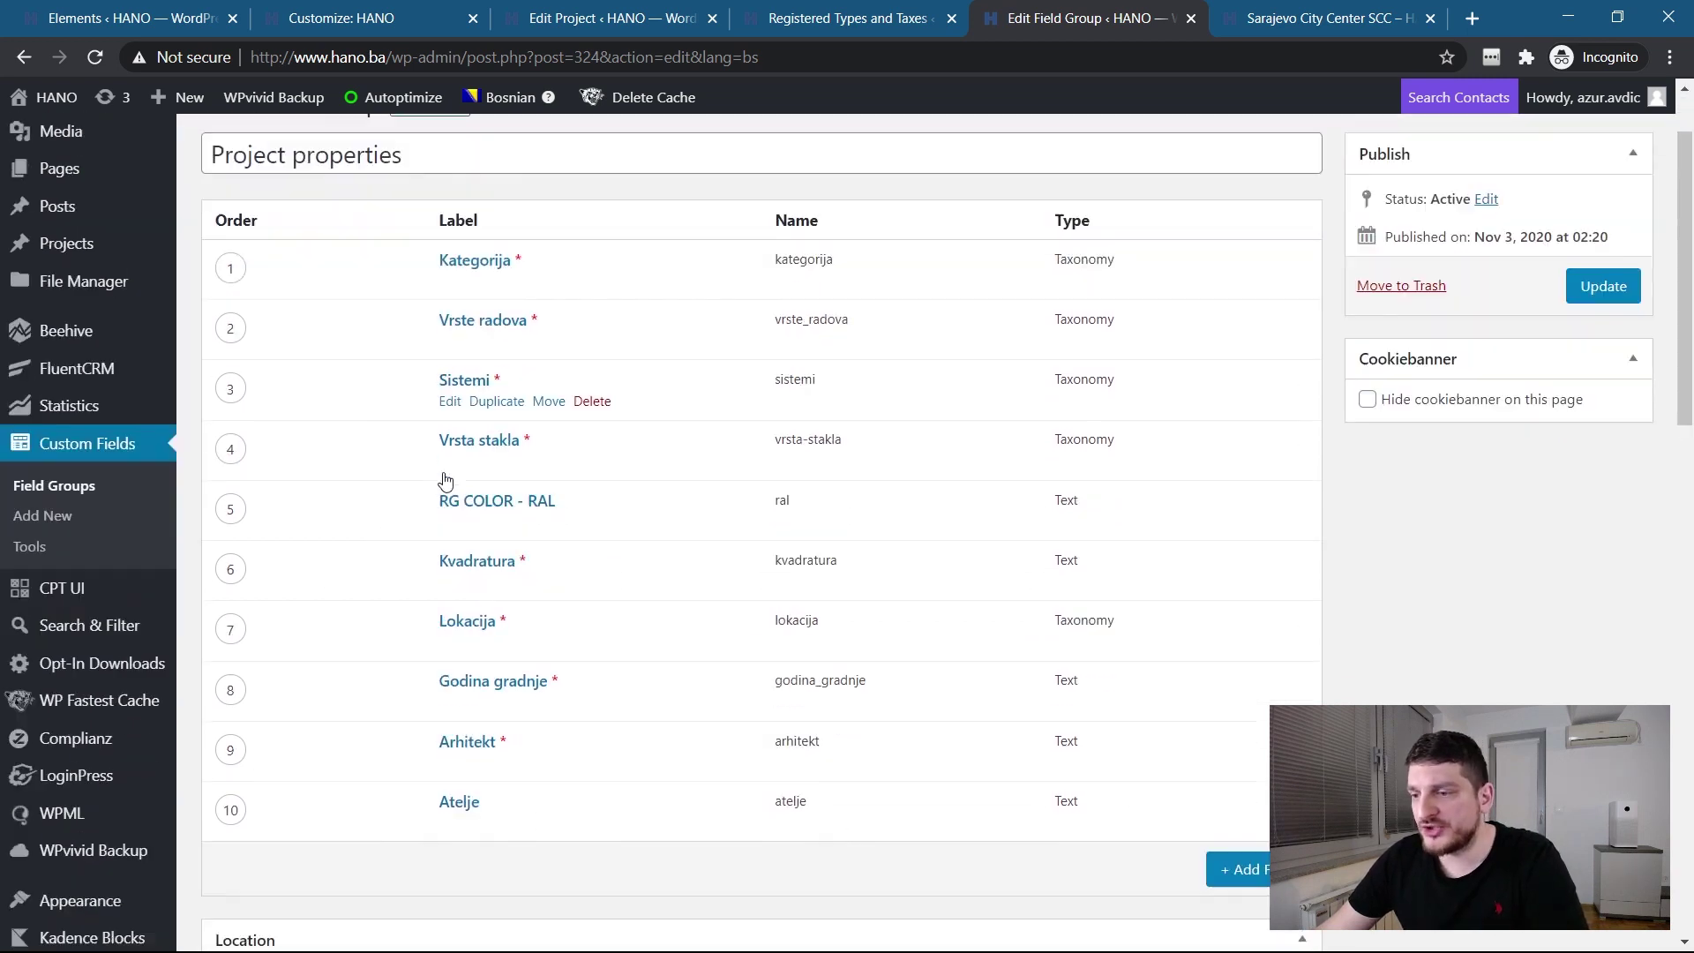
Step: Compare the Project properties group title with the matching section in the Sarajevo City Center SCC project editor
drag(413, 147, 212, 146)
scroll(335, 269, up, 1)
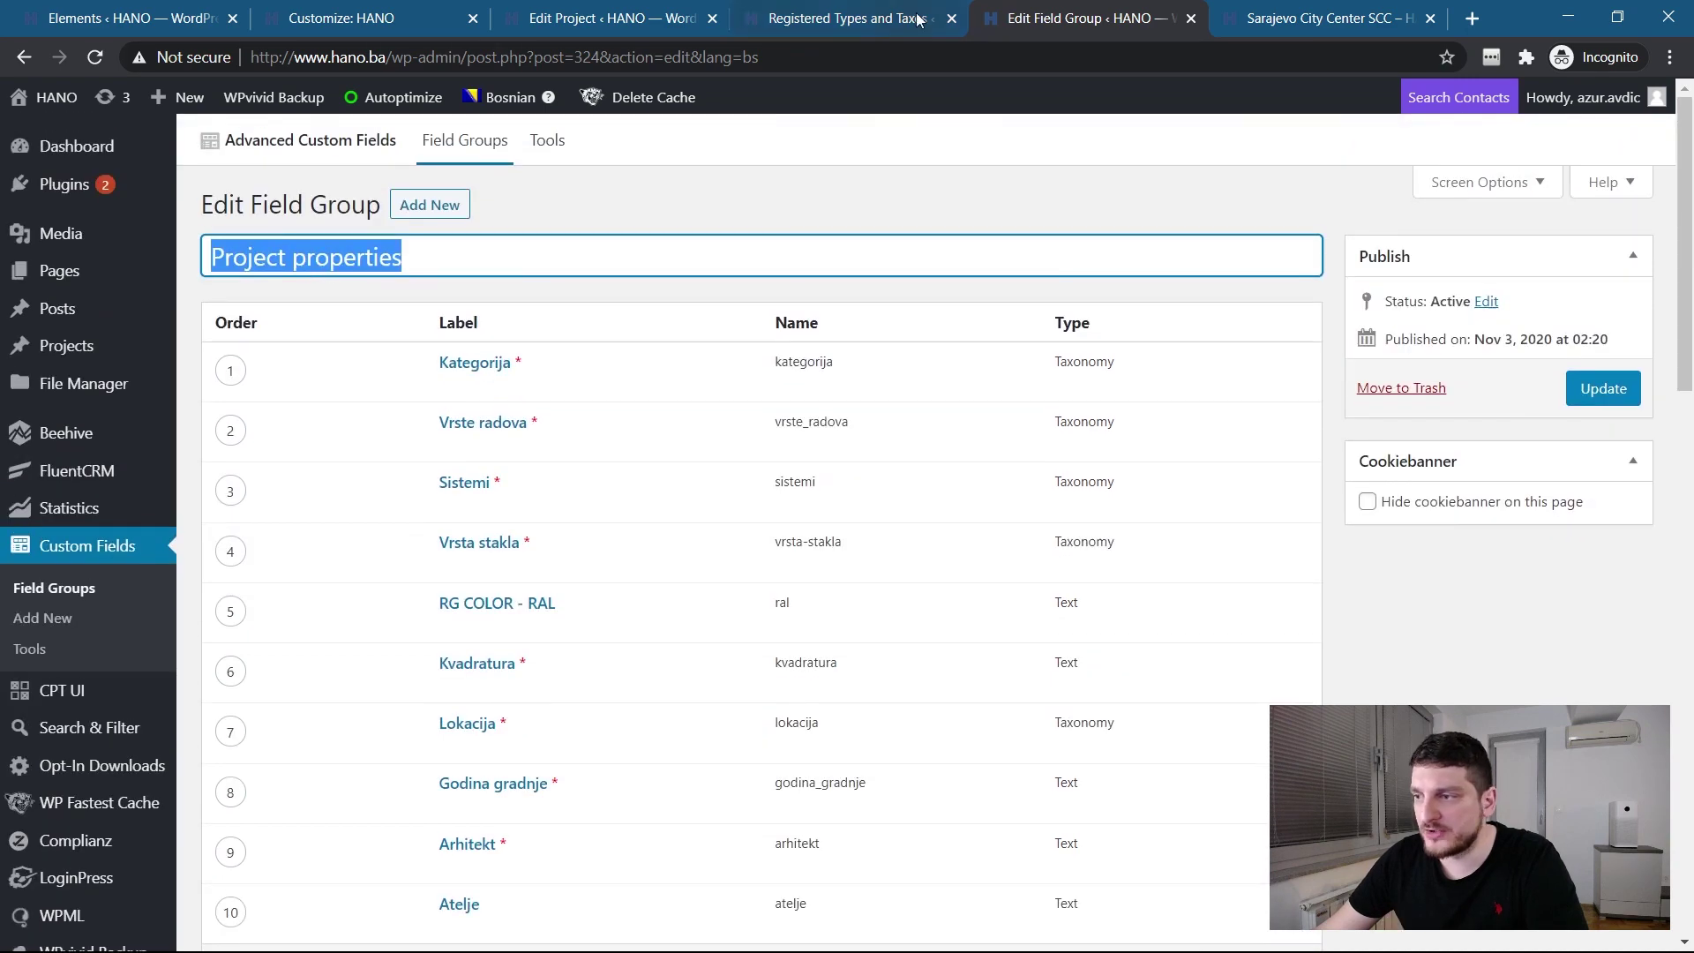
click(598, 31)
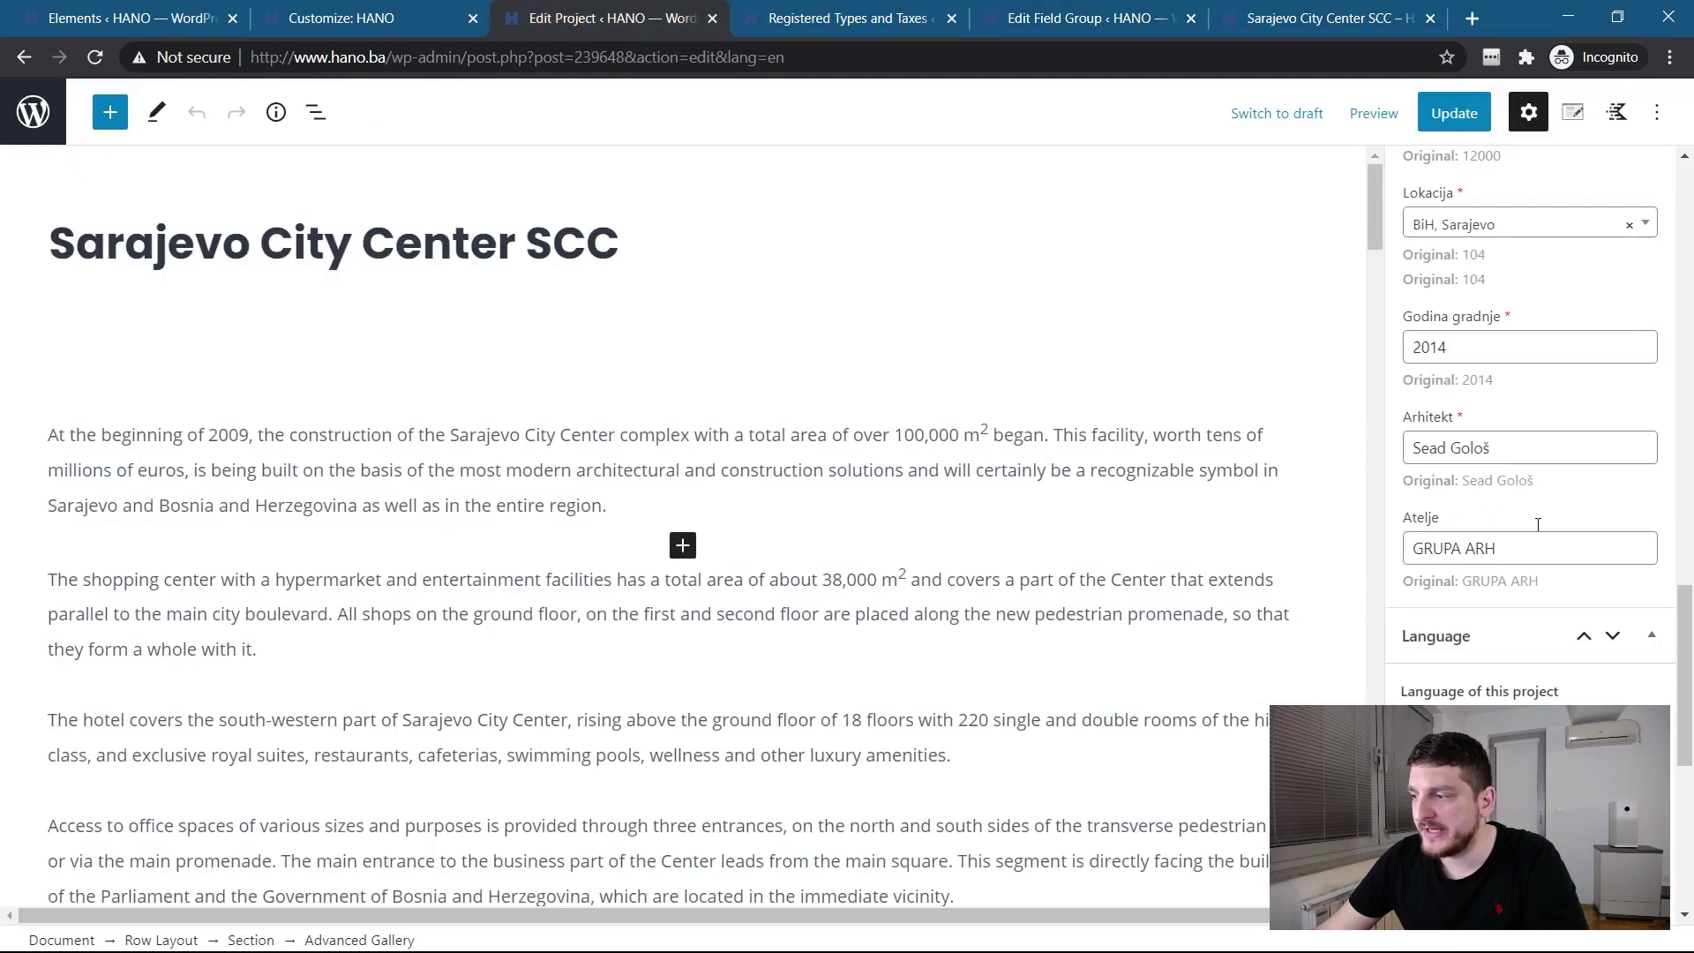
scroll(1533, 528, up, 6)
scroll(1533, 598, up, 7)
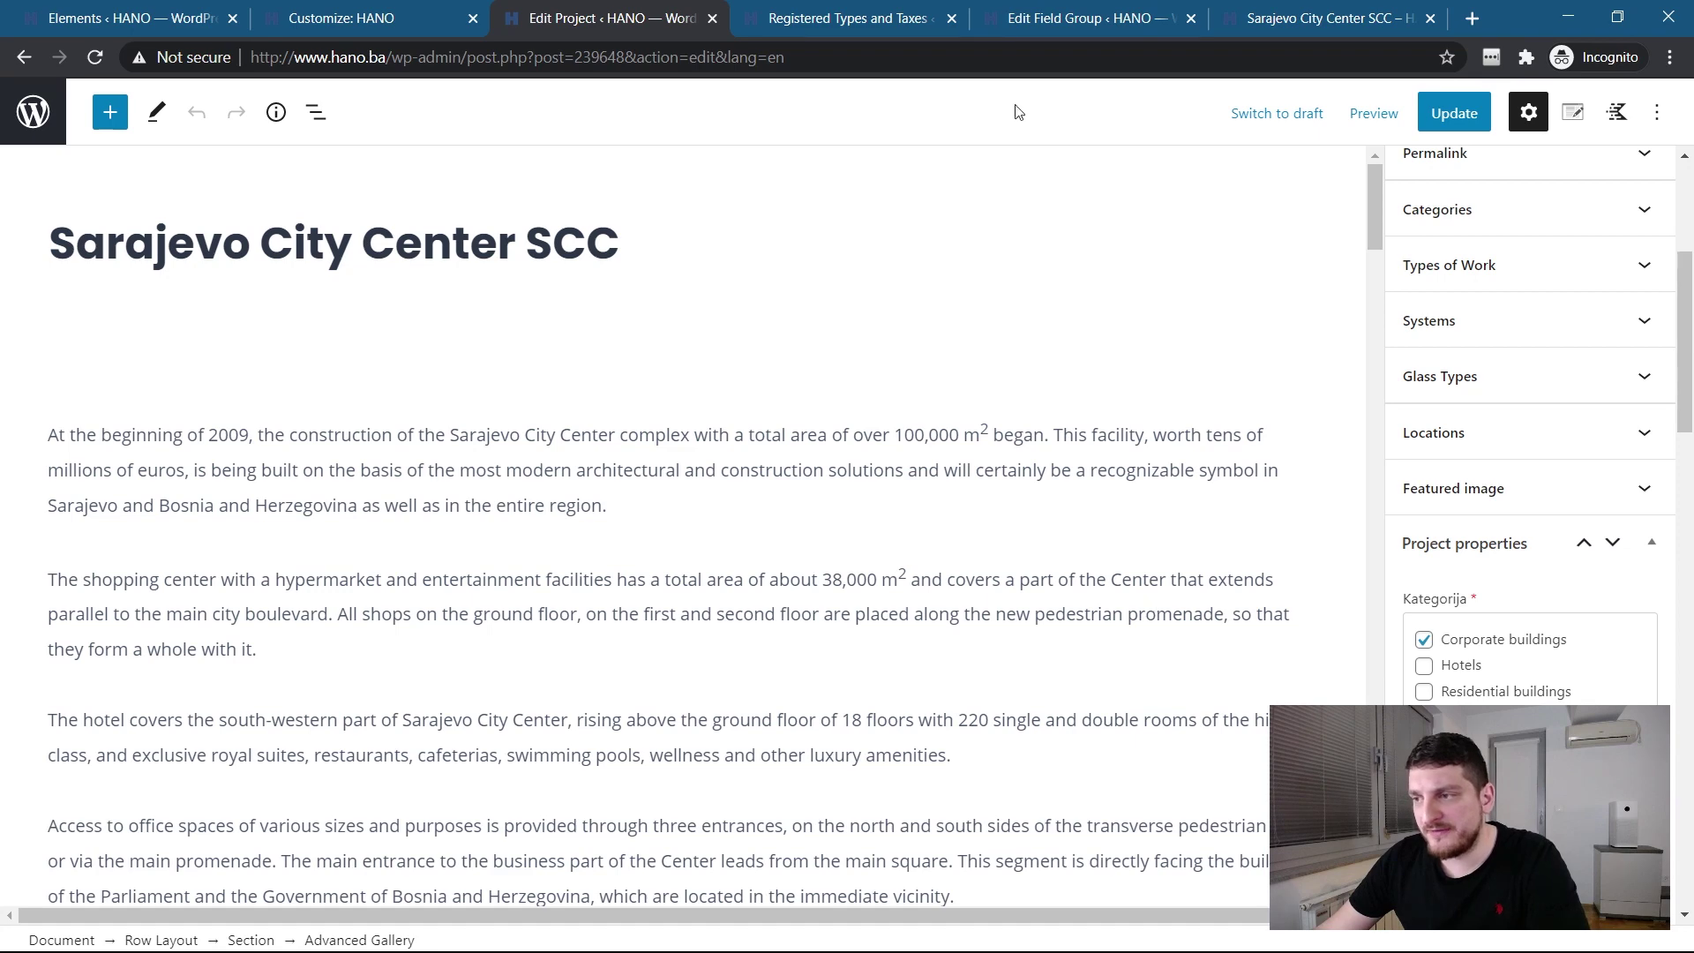
Step: Expand the Arhitekt text field in the Project properties field group and inspect its settings
click(1110, 21)
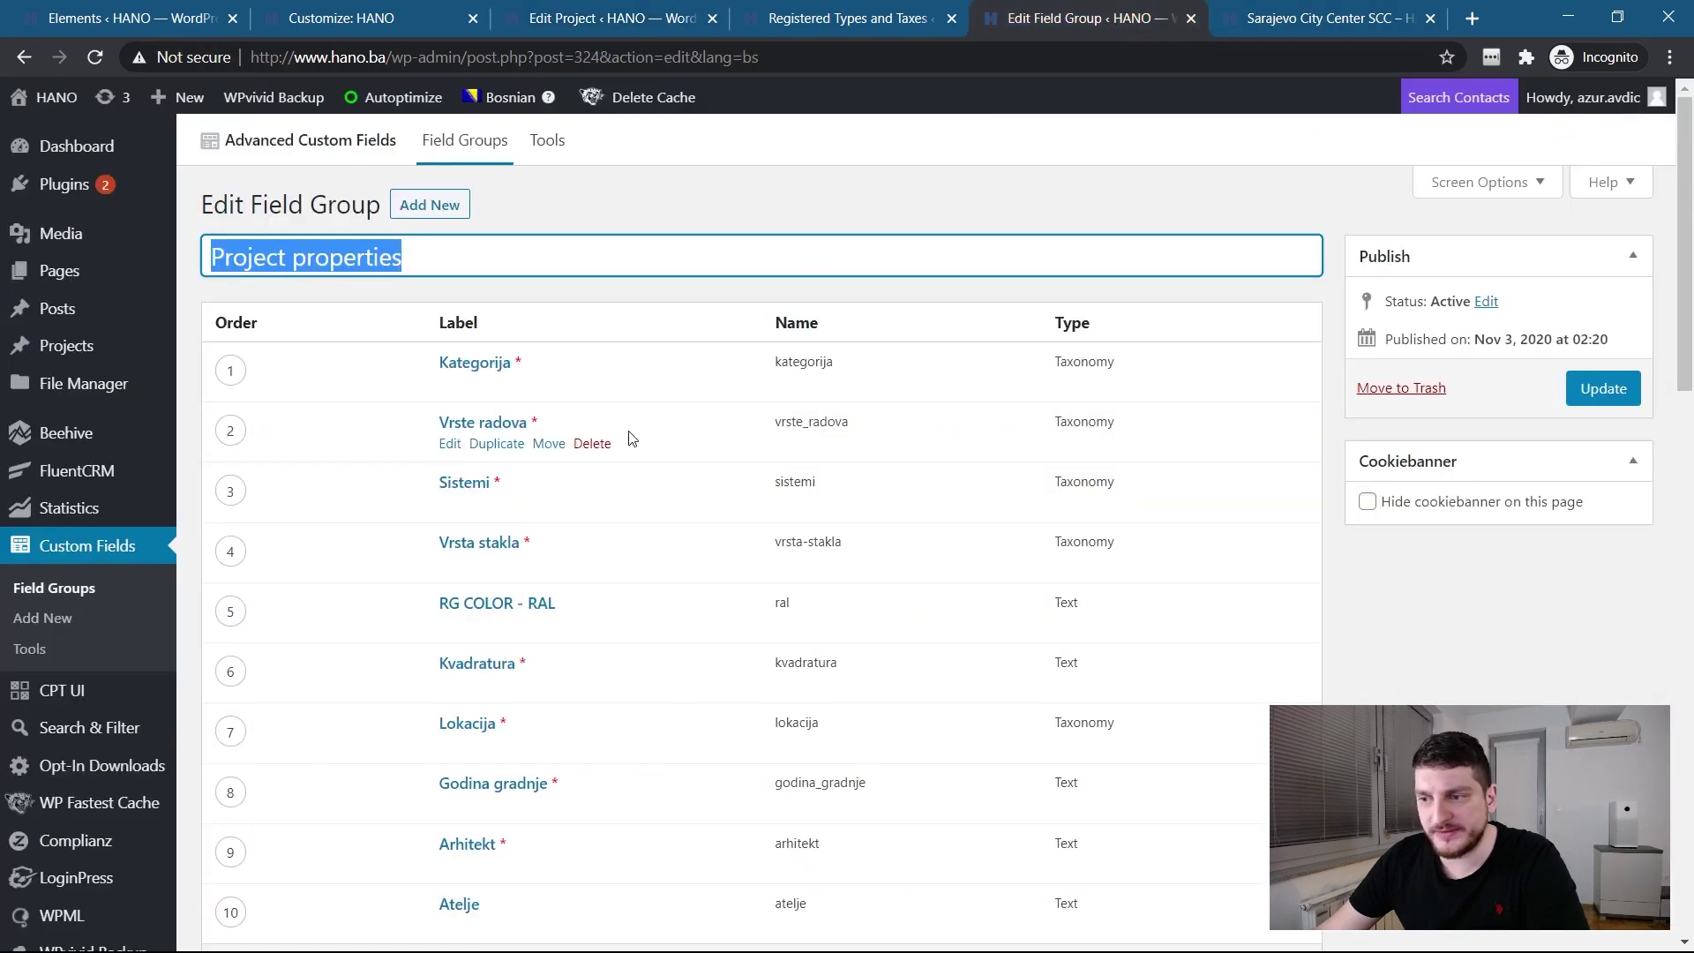
scroll(456, 685, down, 3)
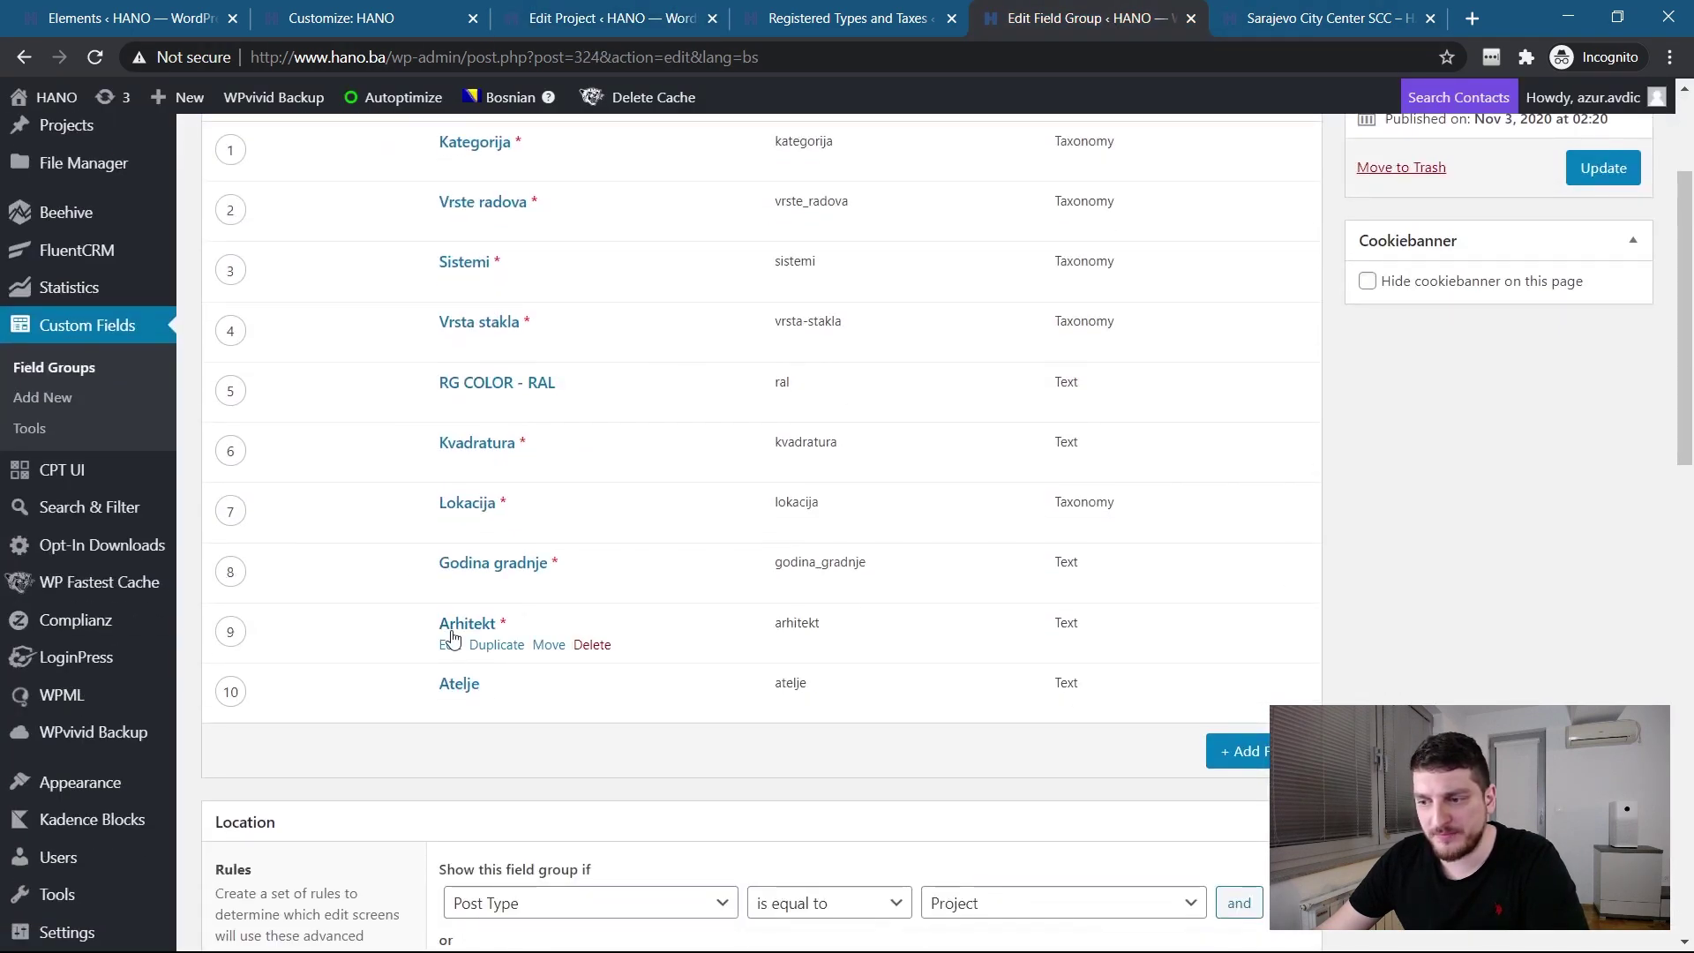
click(450, 645)
scroll(585, 642, down, 8)
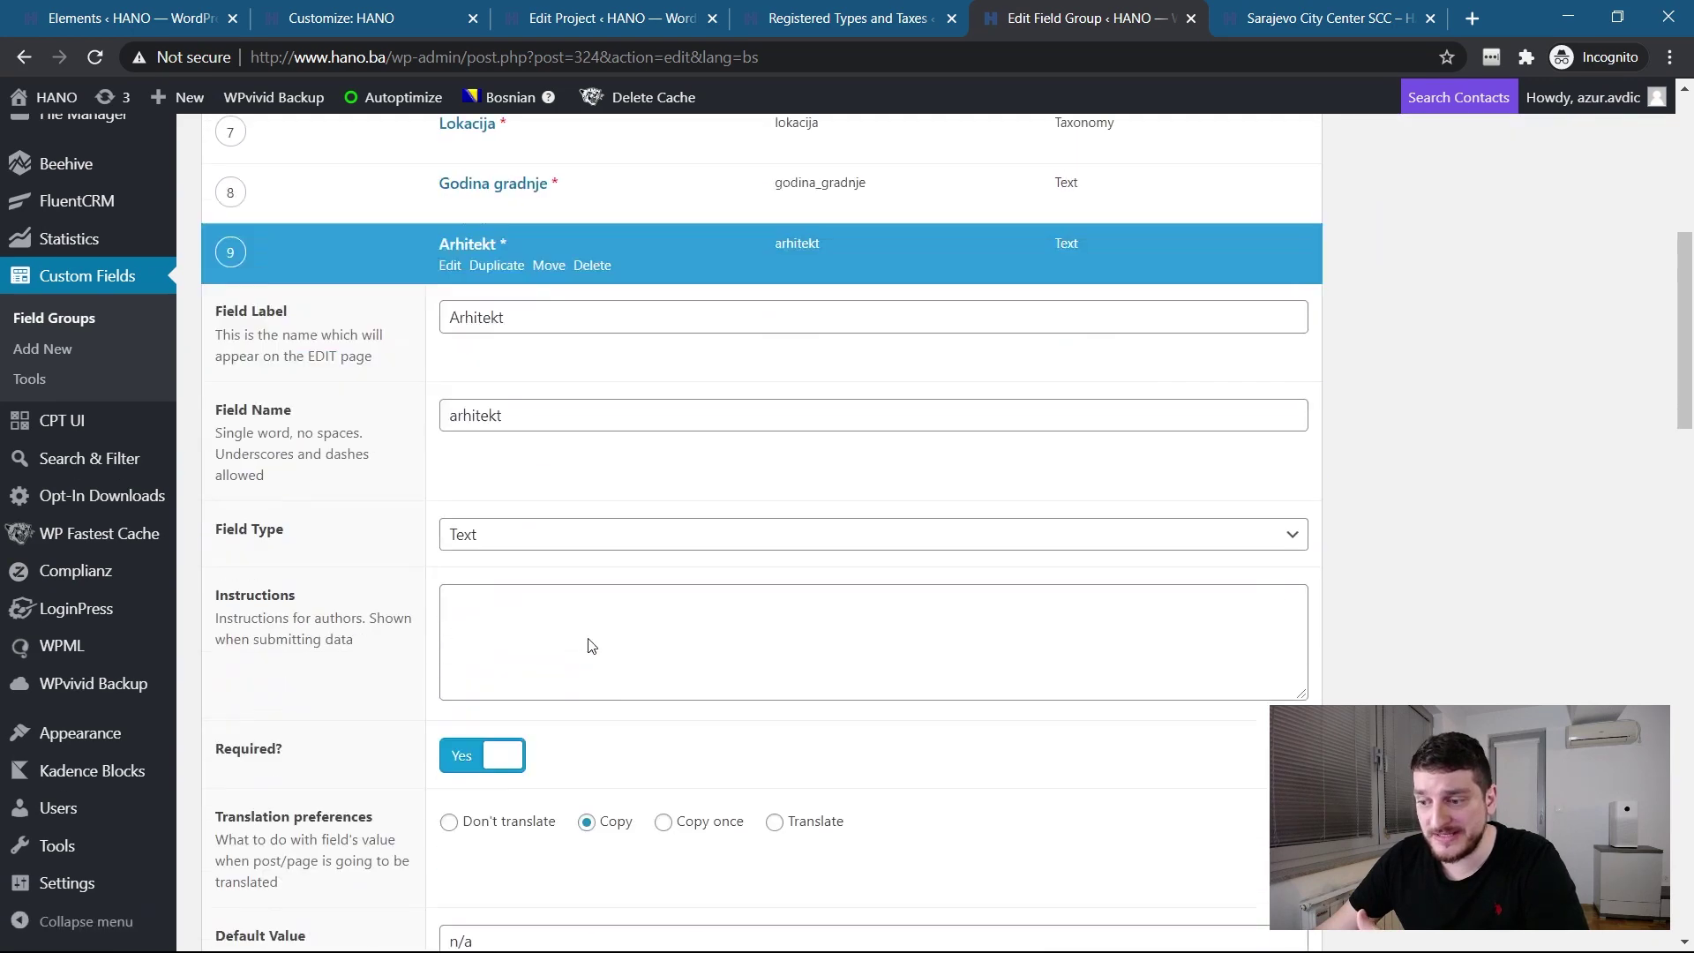
scroll(589, 639, down, 5)
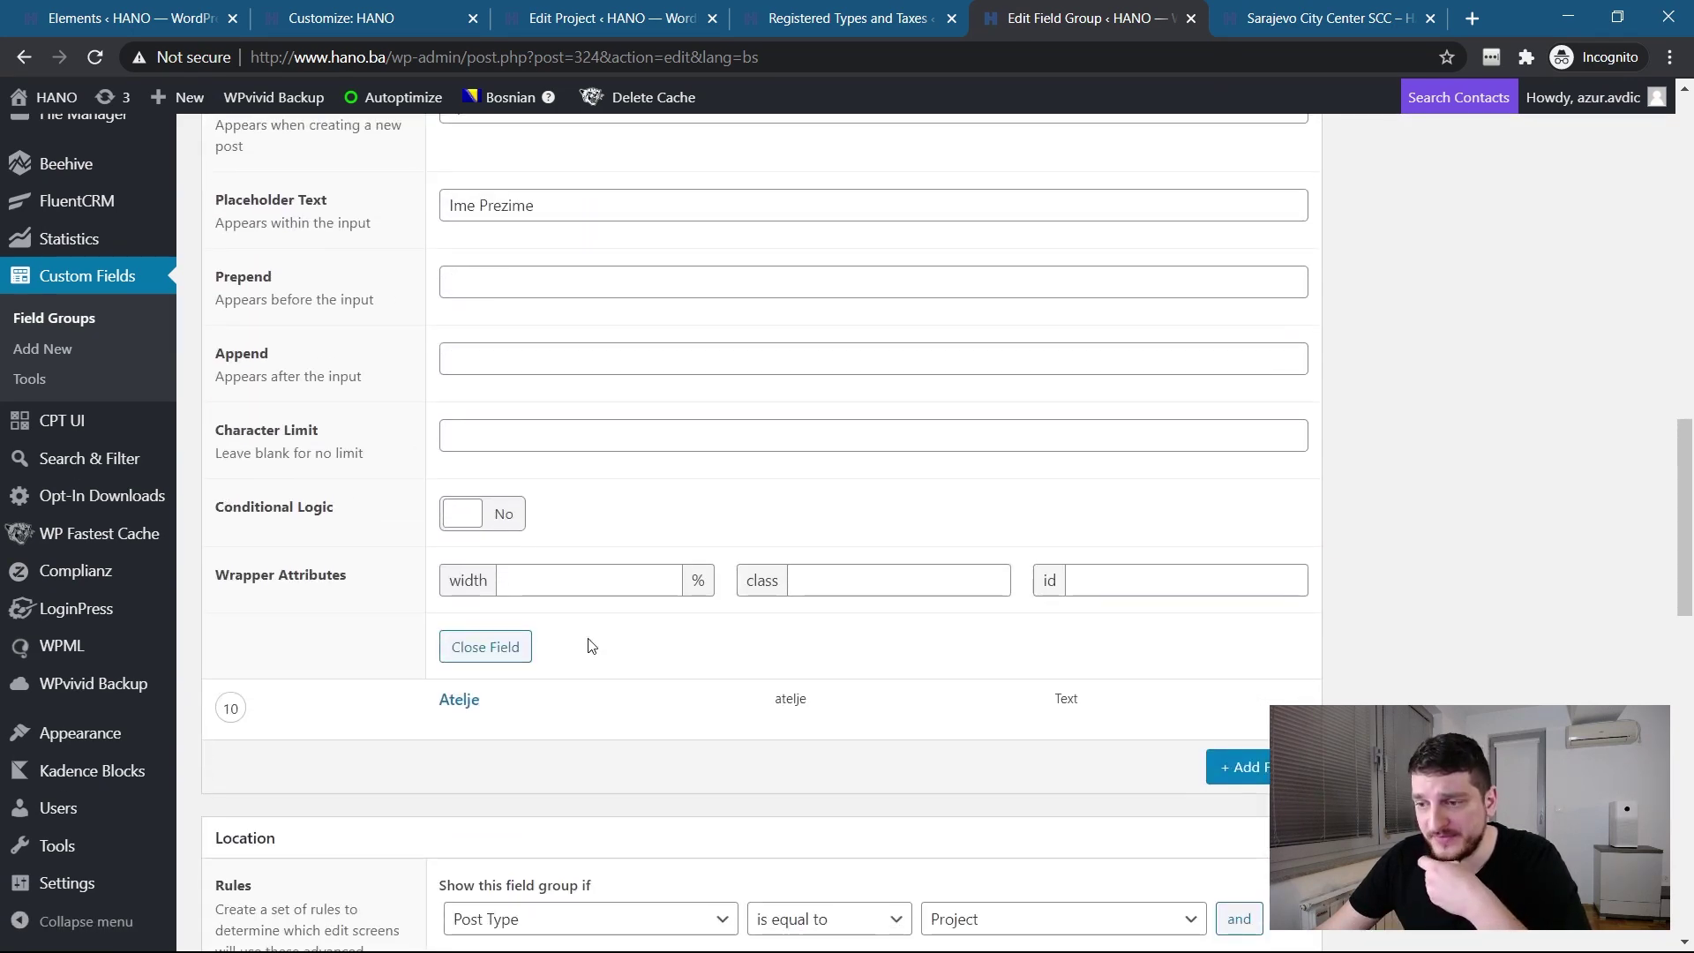
scroll(591, 646, up, 15)
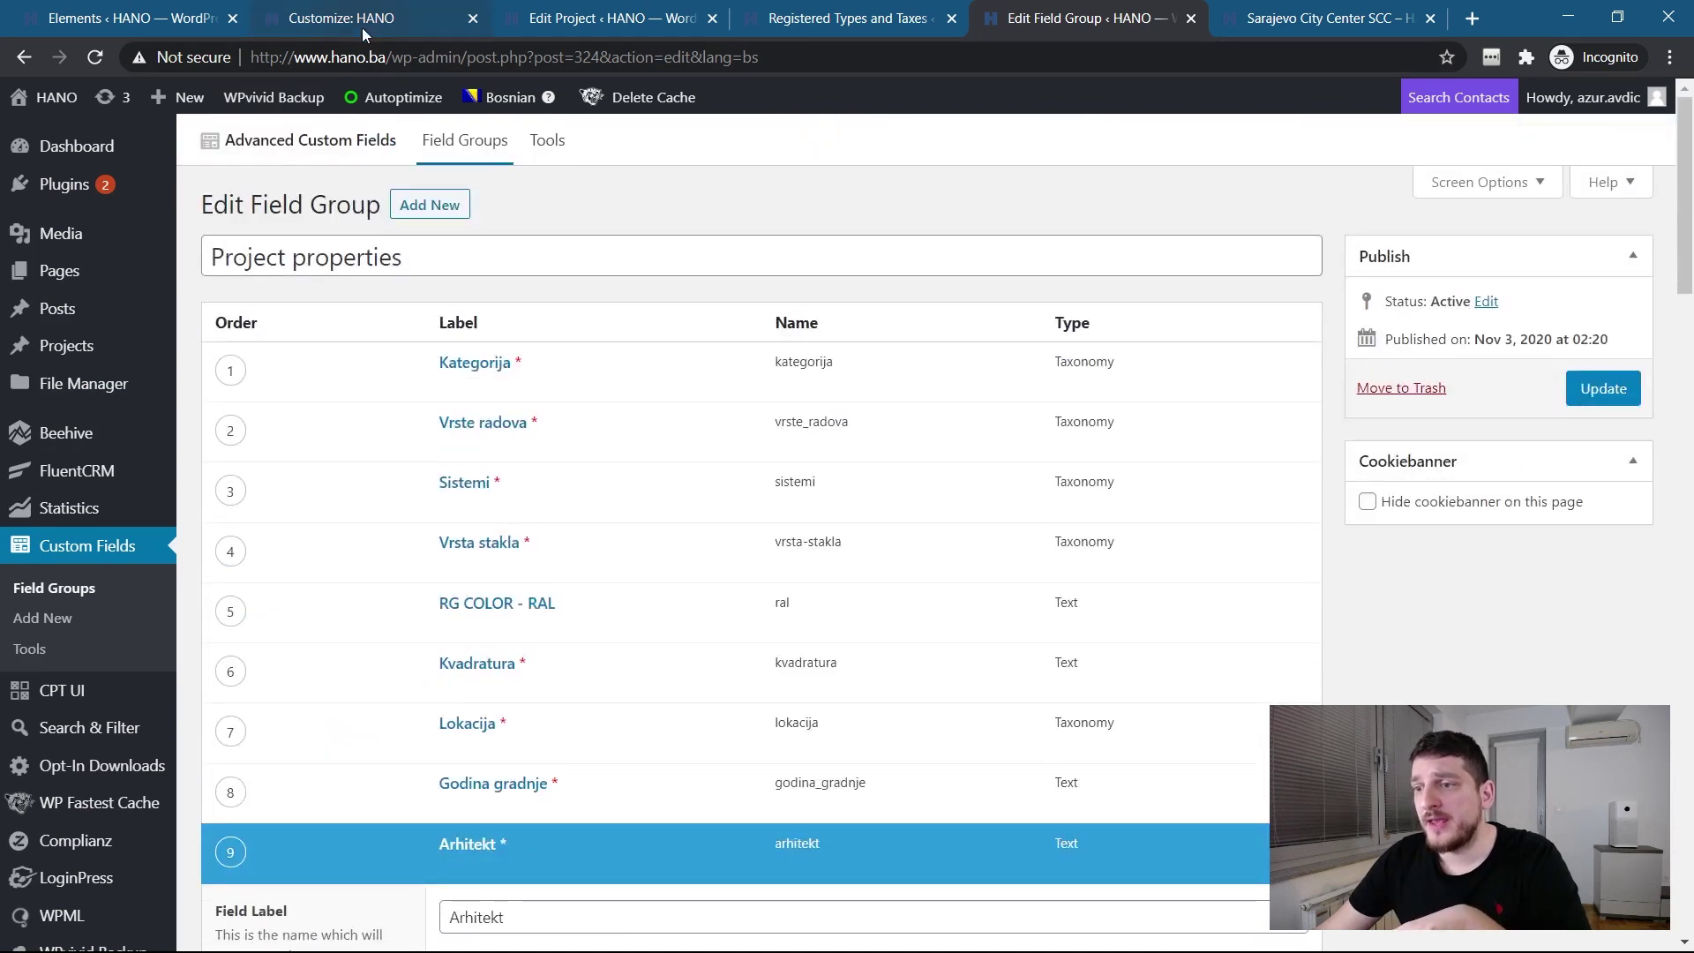
Step: Check the project details on the live project page and open the Project Details element from the Elements list
click(1309, 23)
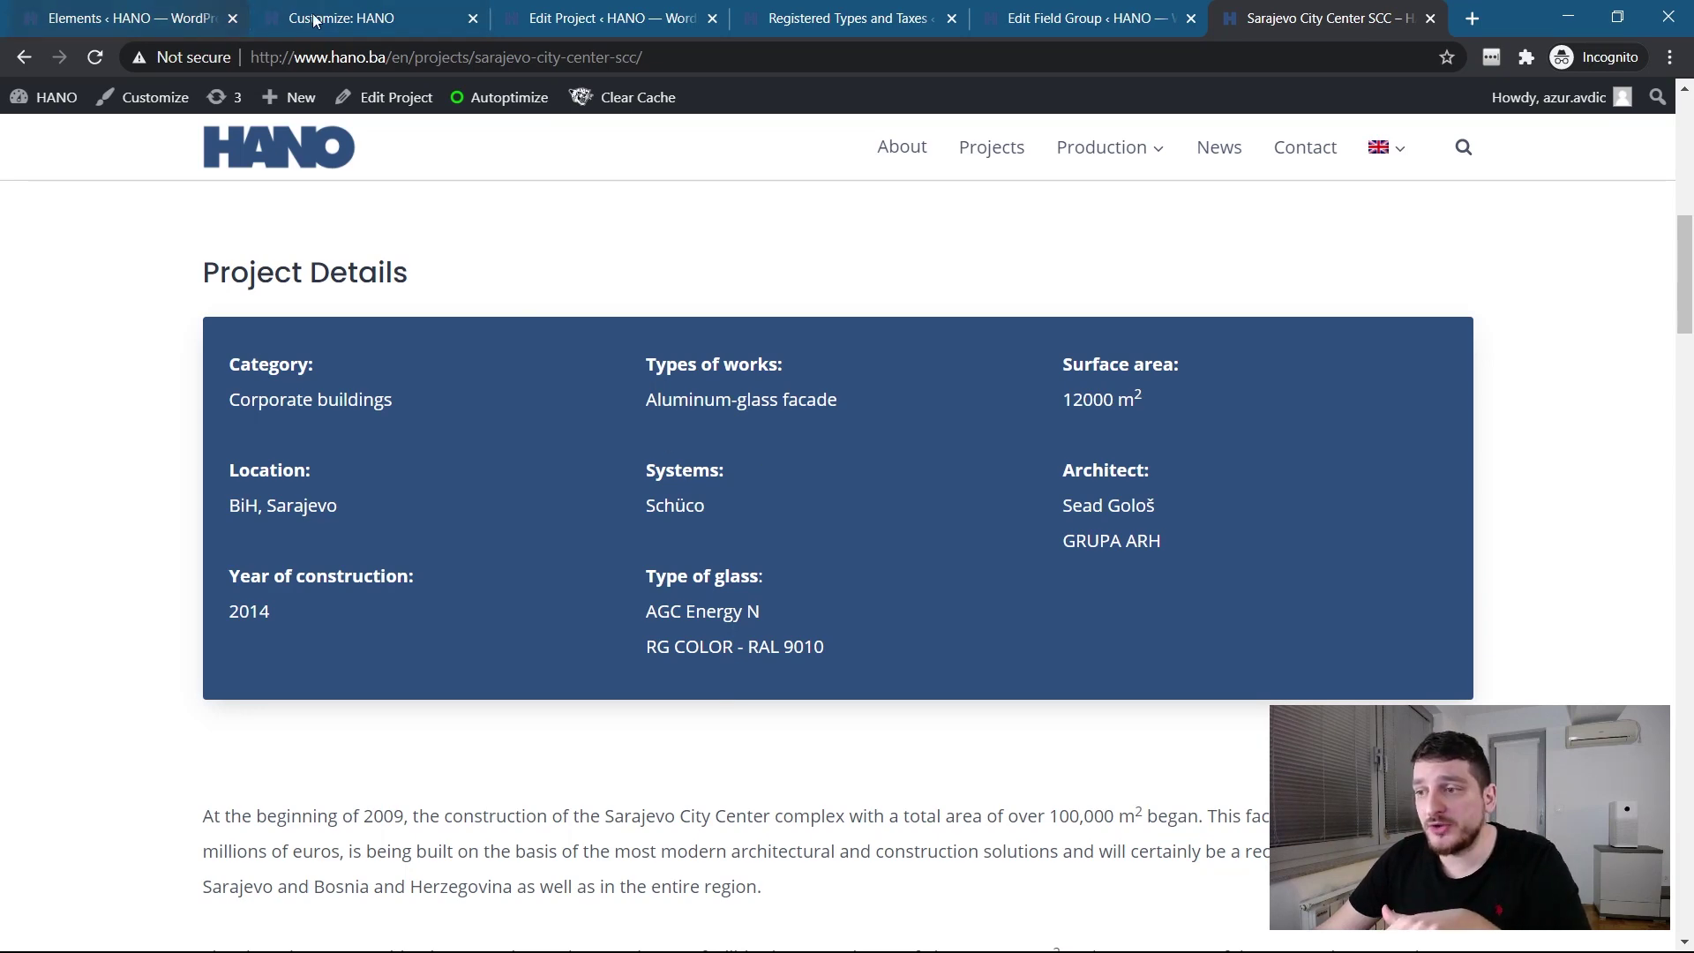
click(133, 19)
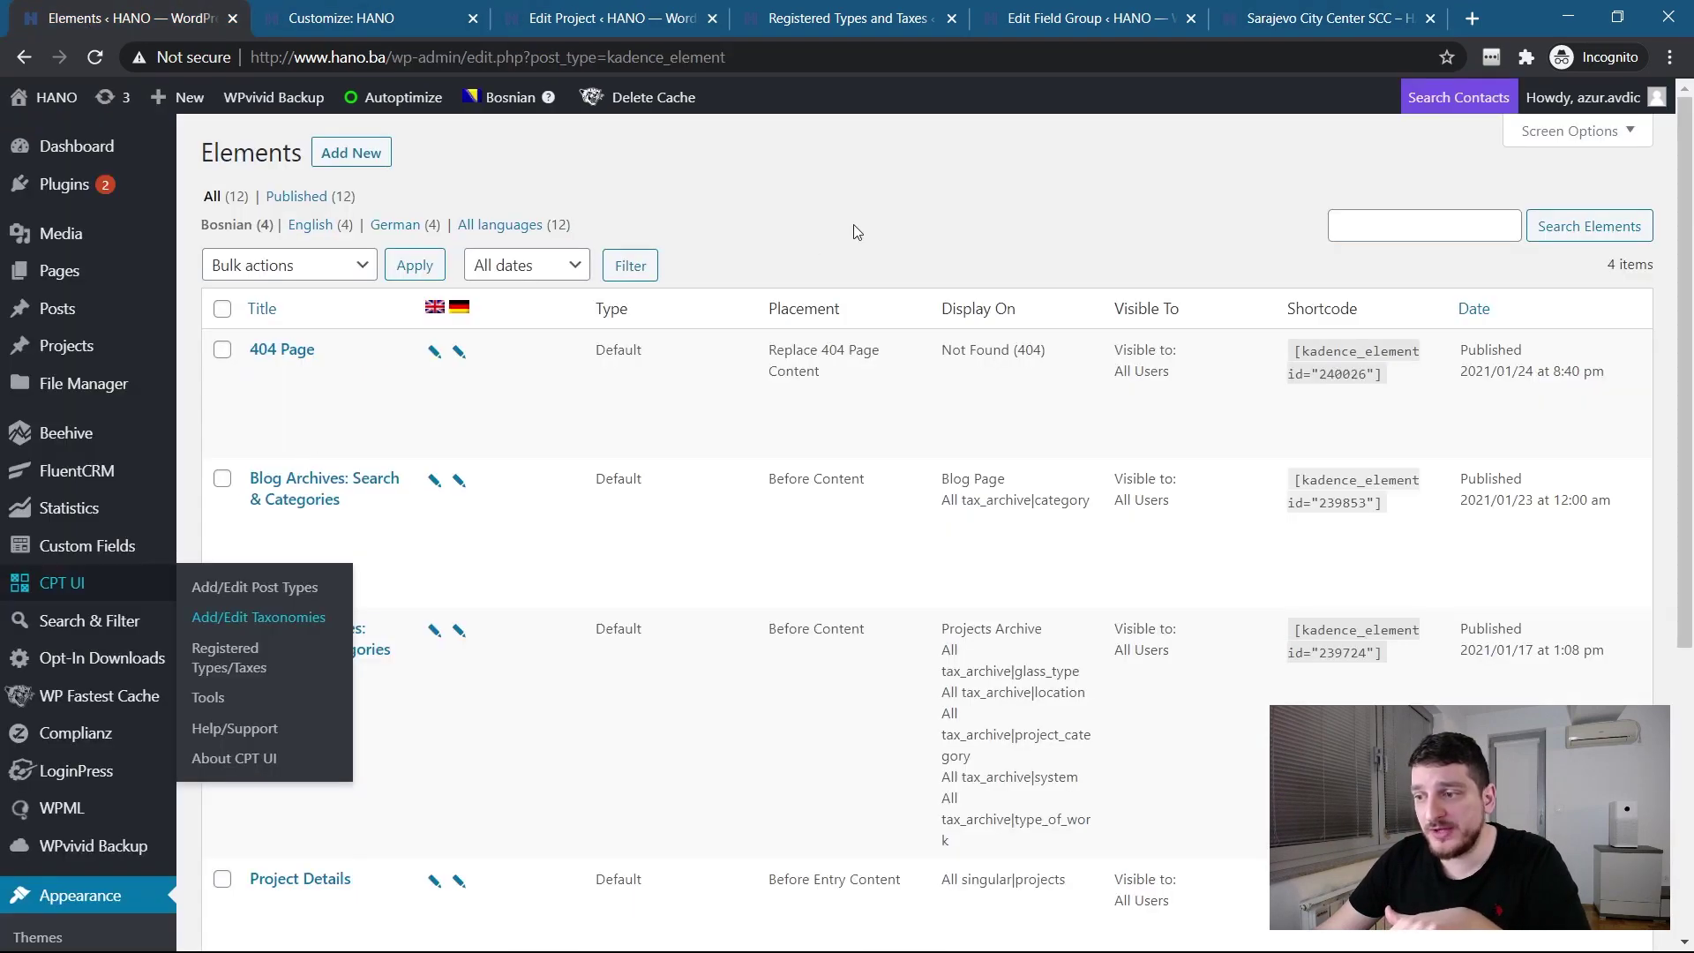
scroll(35, 670, down, 5)
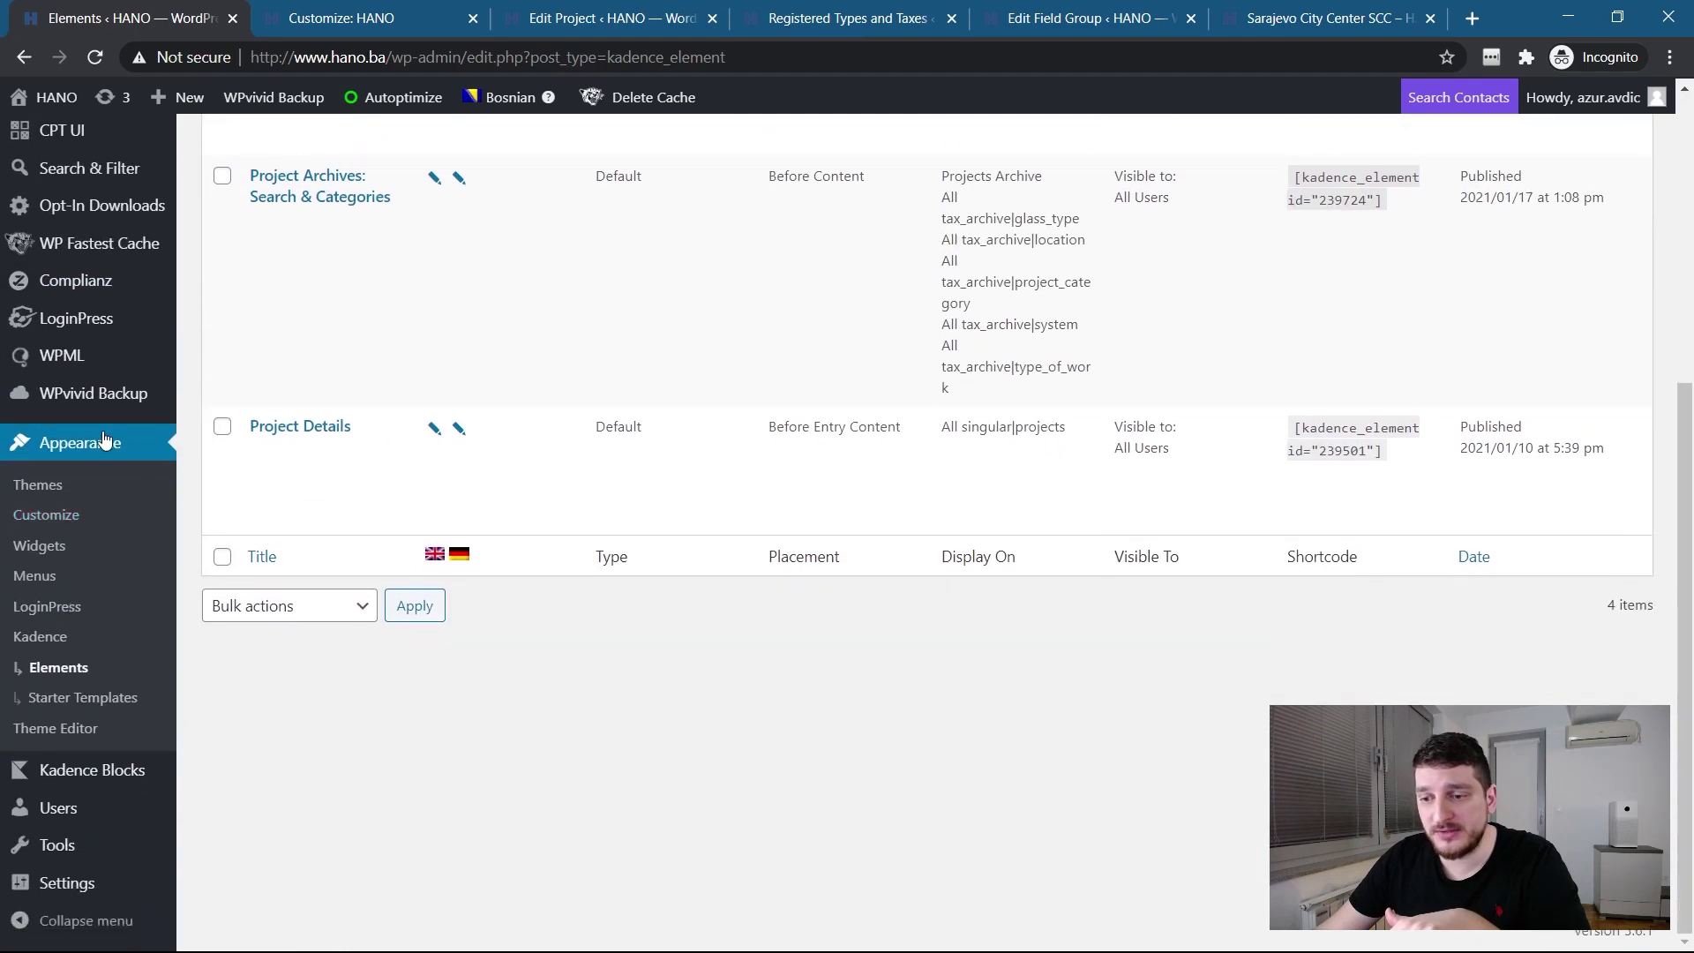
scroll(253, 526, up, 4)
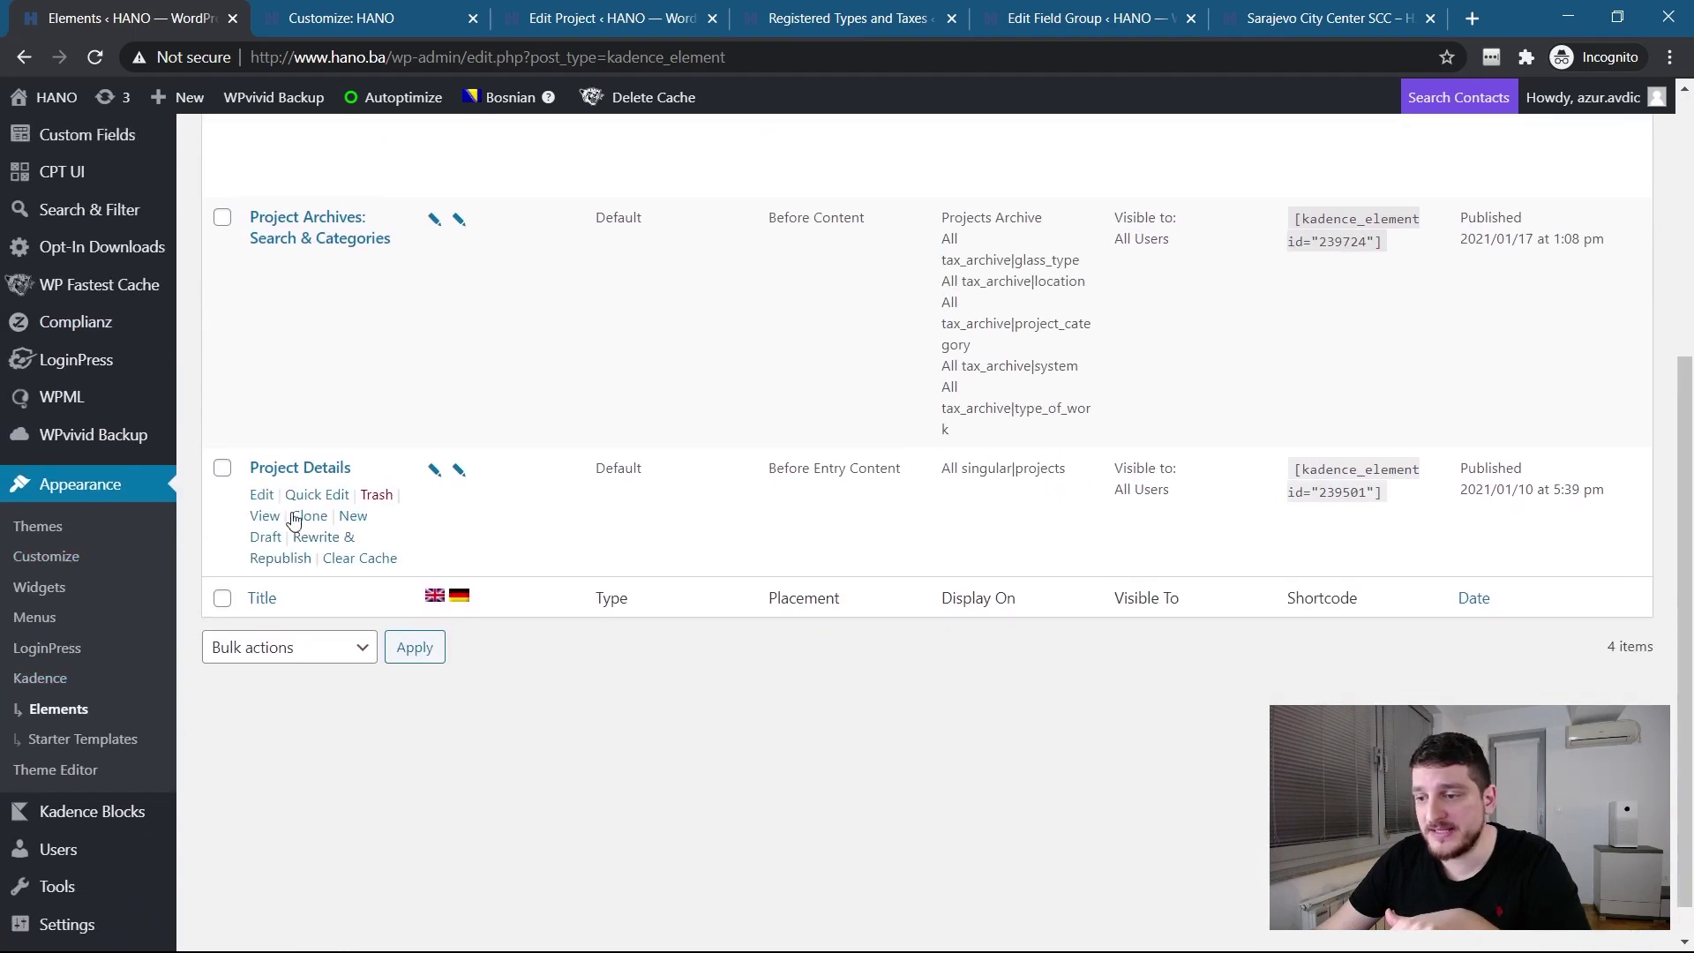
scroll(326, 525, up, 1)
scroll(265, 574, down, 4)
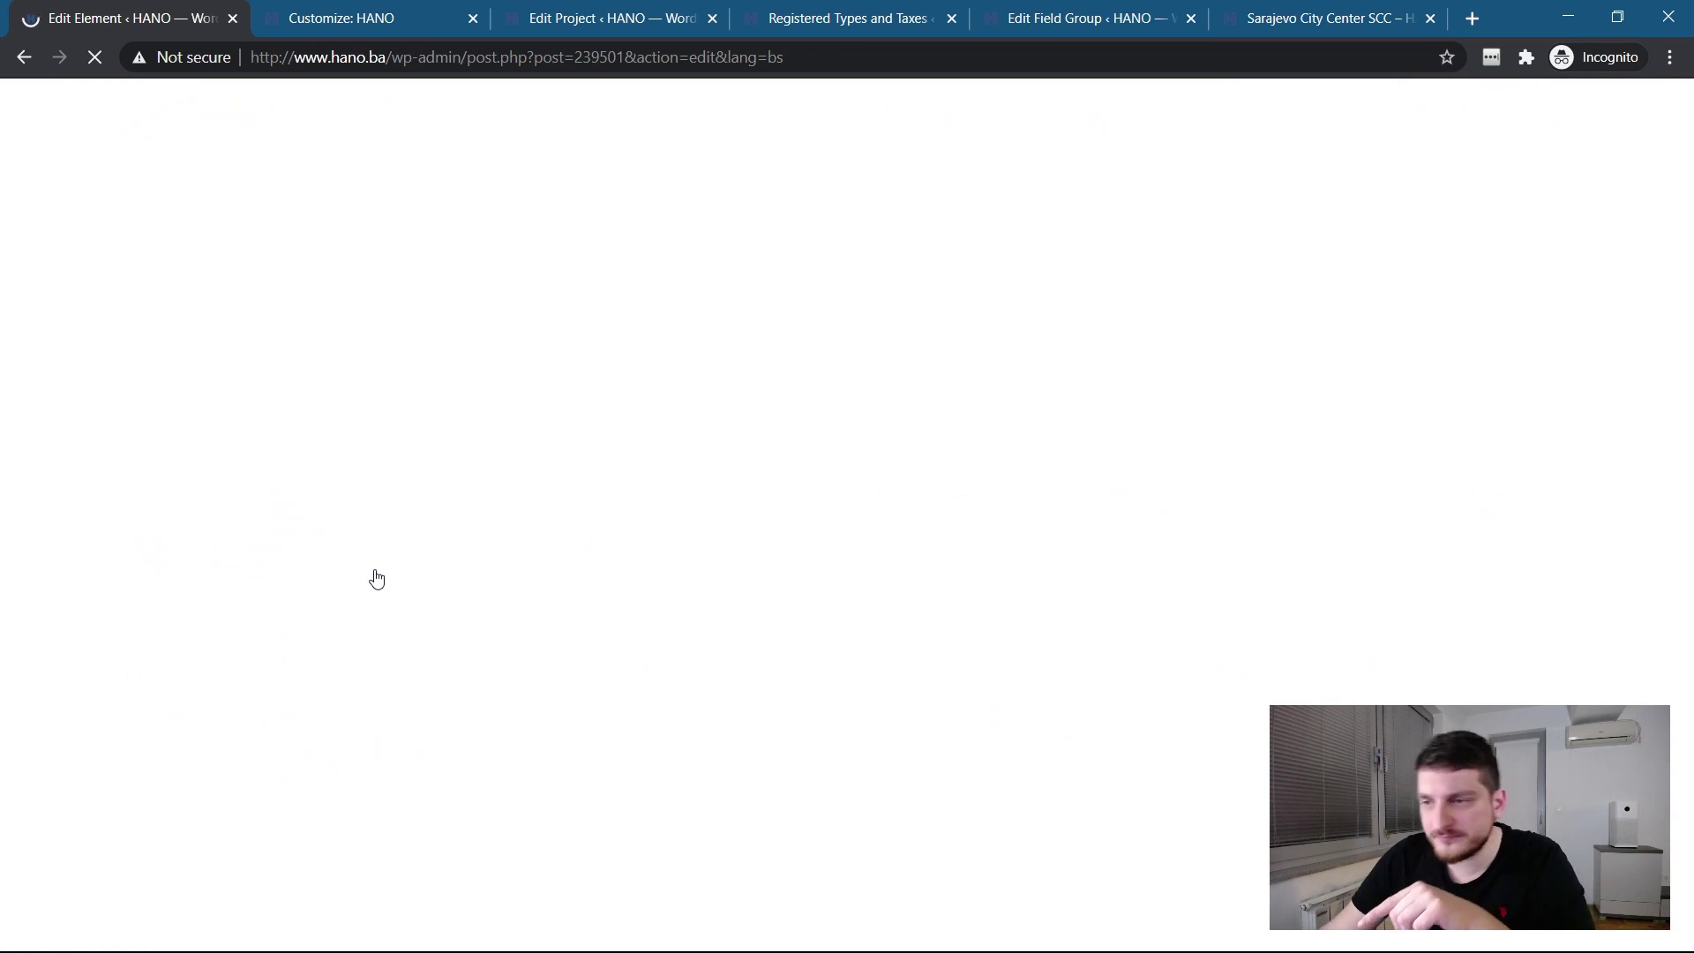
Step: Examine the field shortcodes in the Project Details element and open its element settings to check the placement
scroll(878, 481, down, 3)
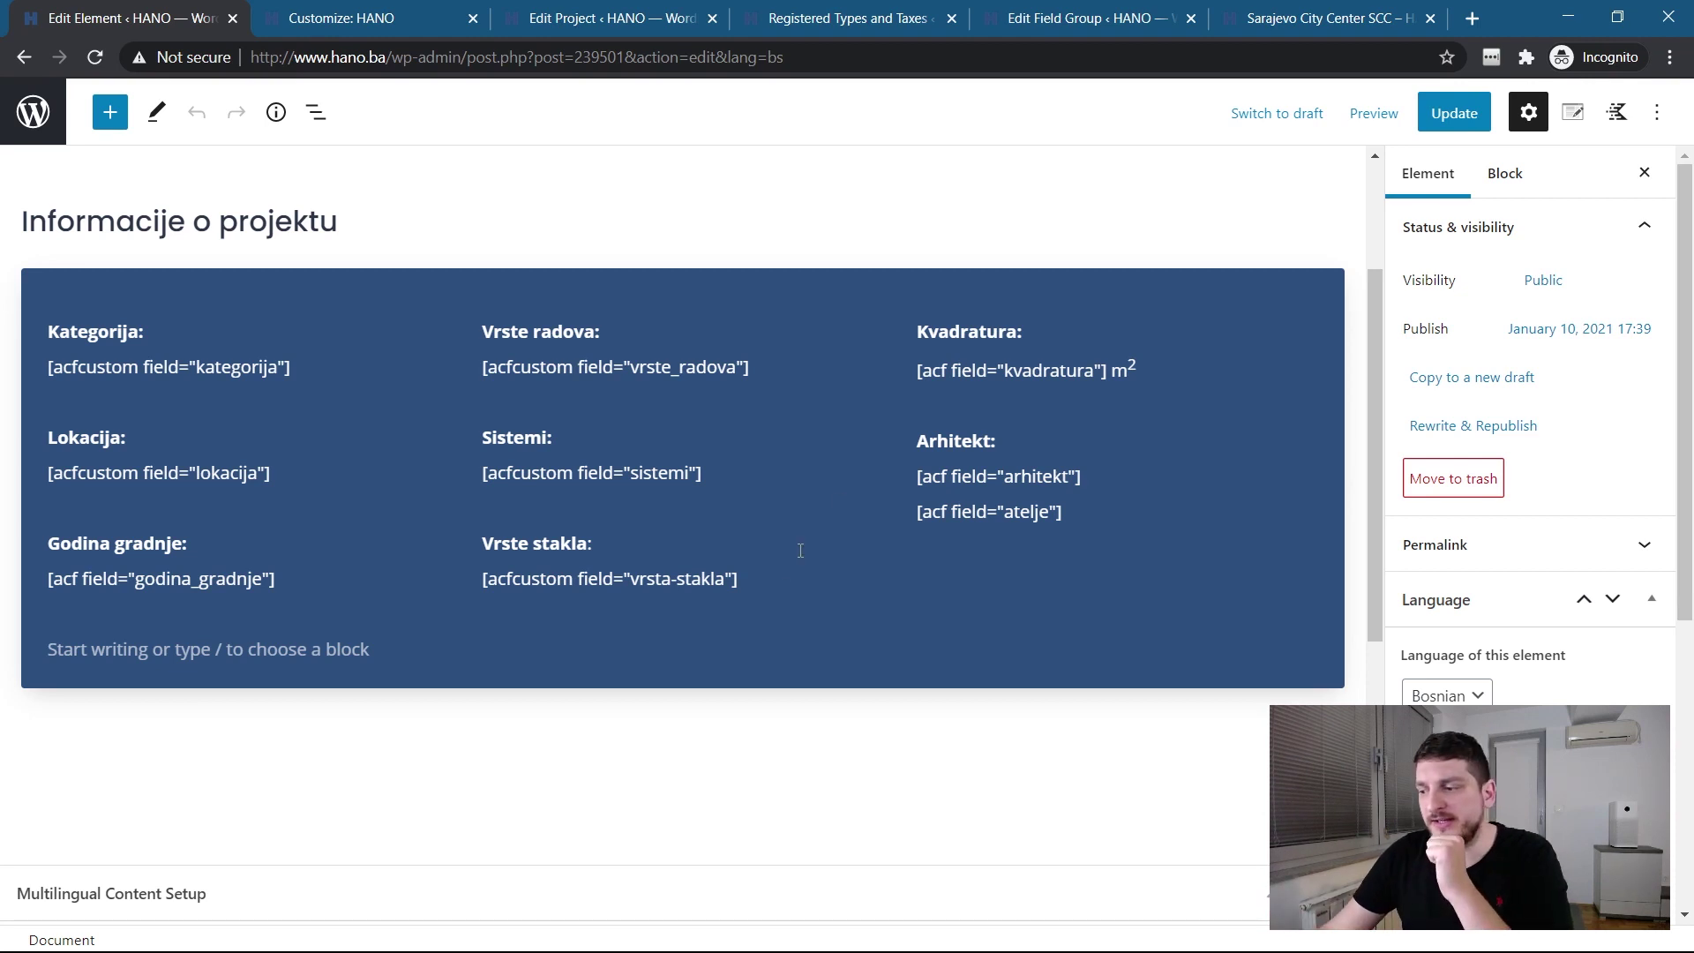
scroll(569, 637, up, 3)
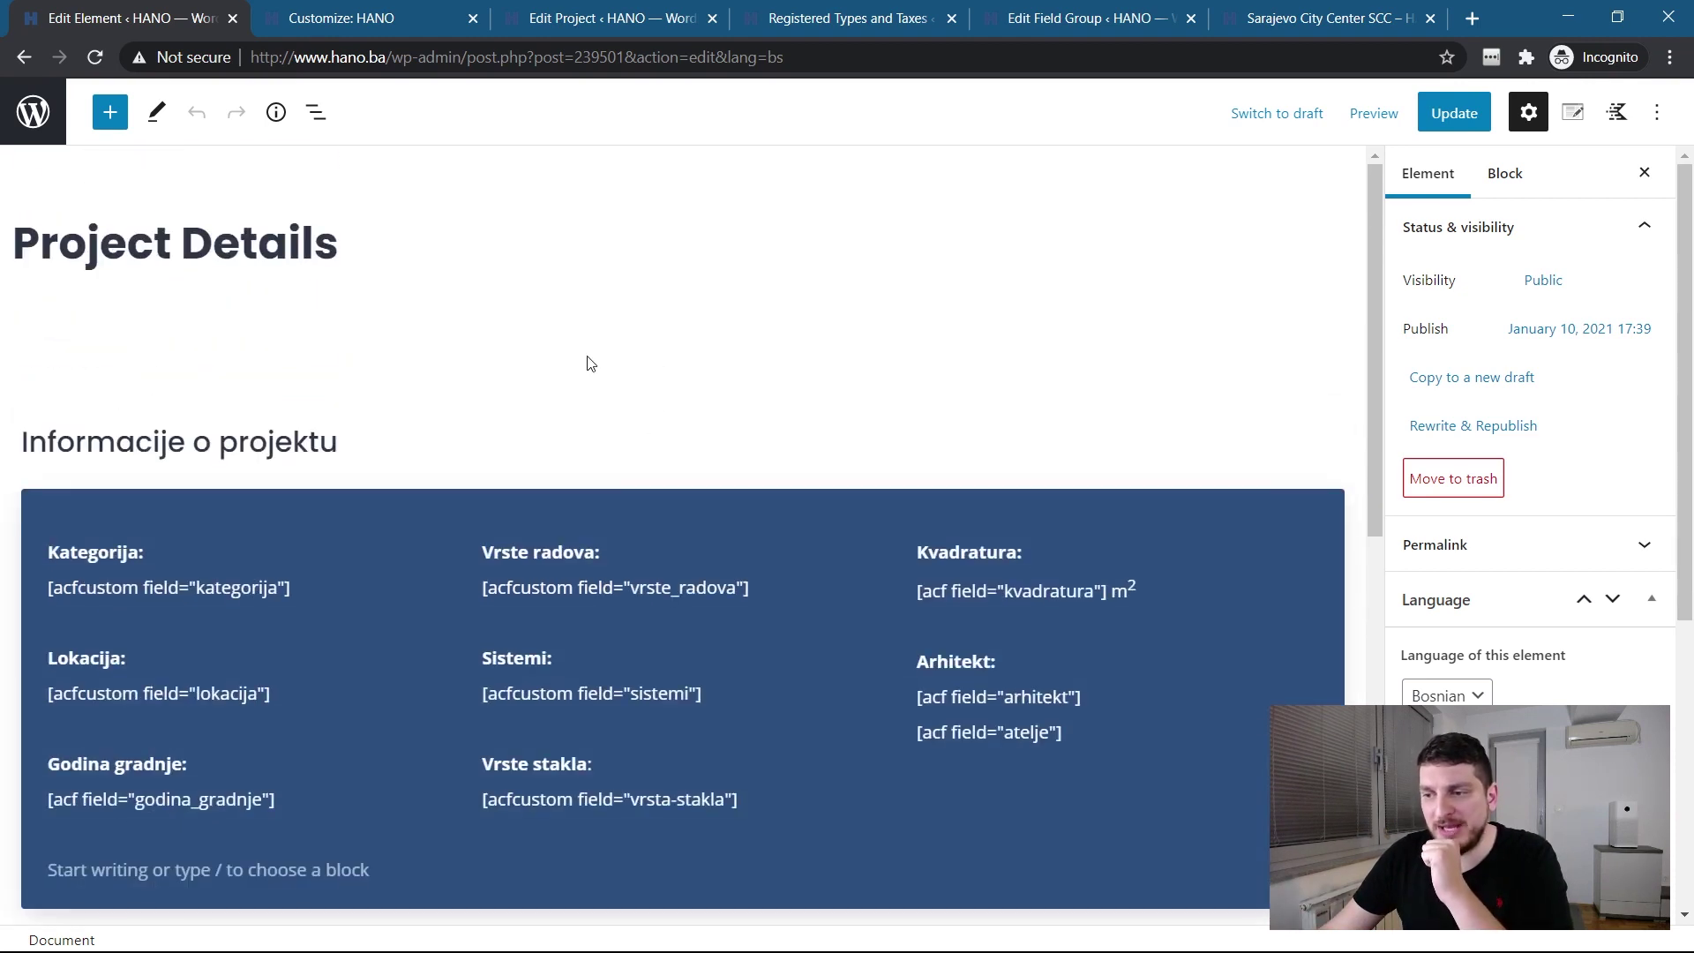
click(615, 407)
scroll(744, 635, down, 4)
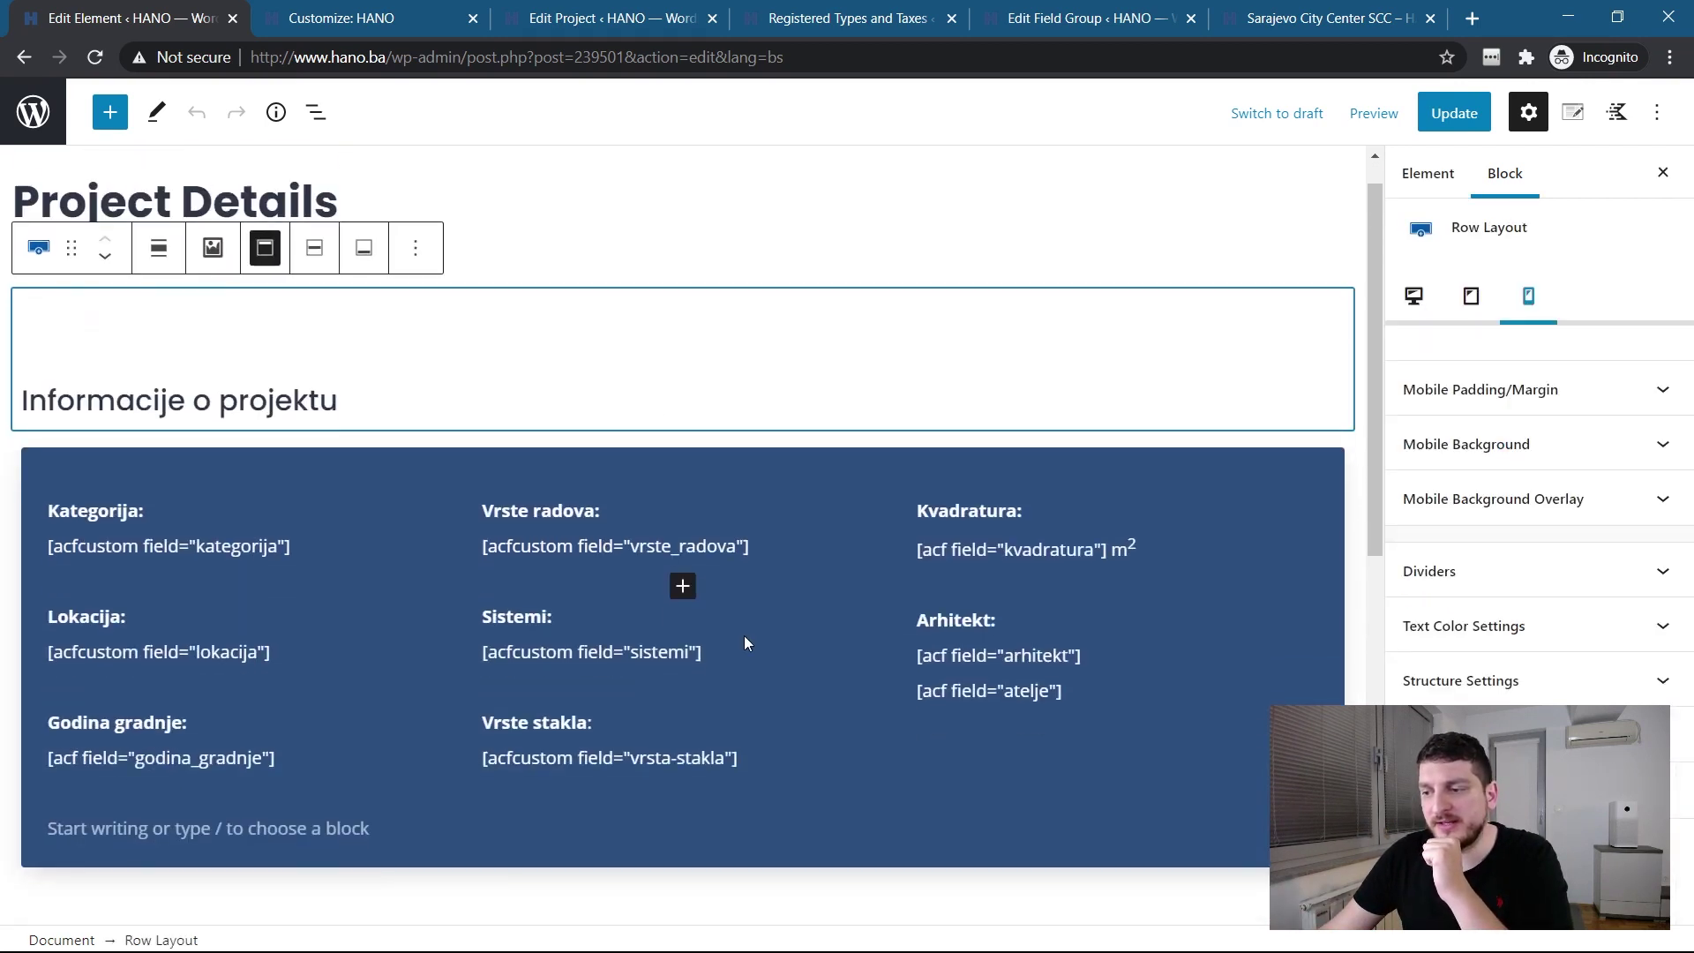
scroll(746, 636, up, 3)
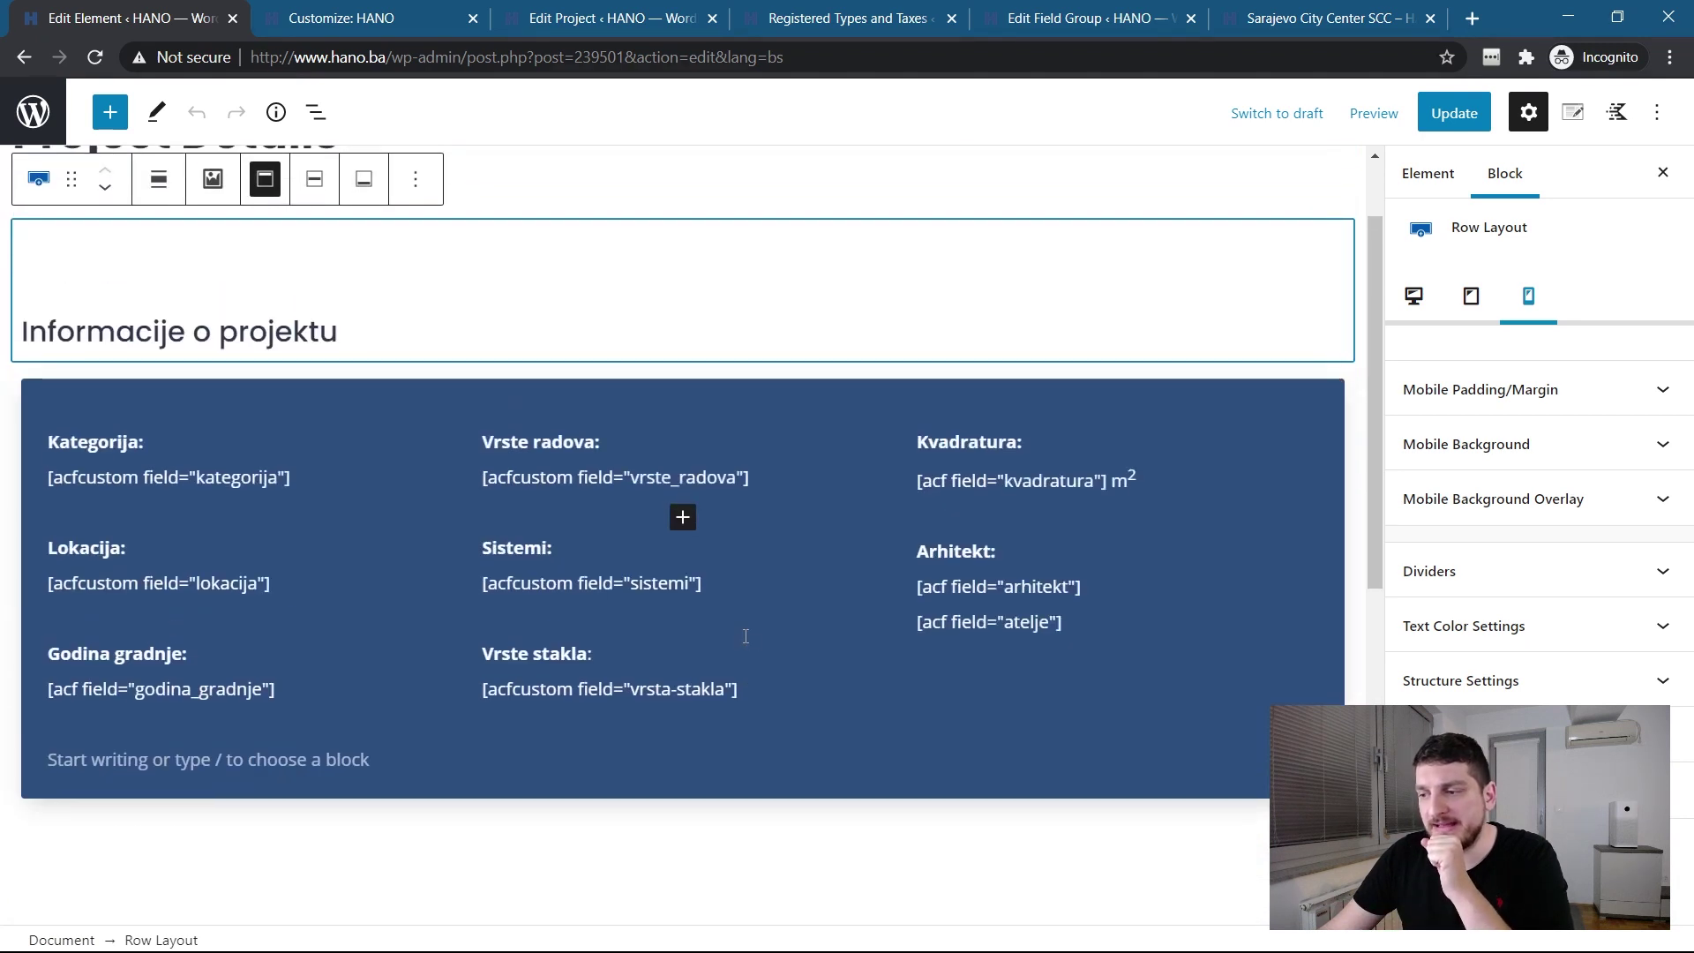
click(1574, 113)
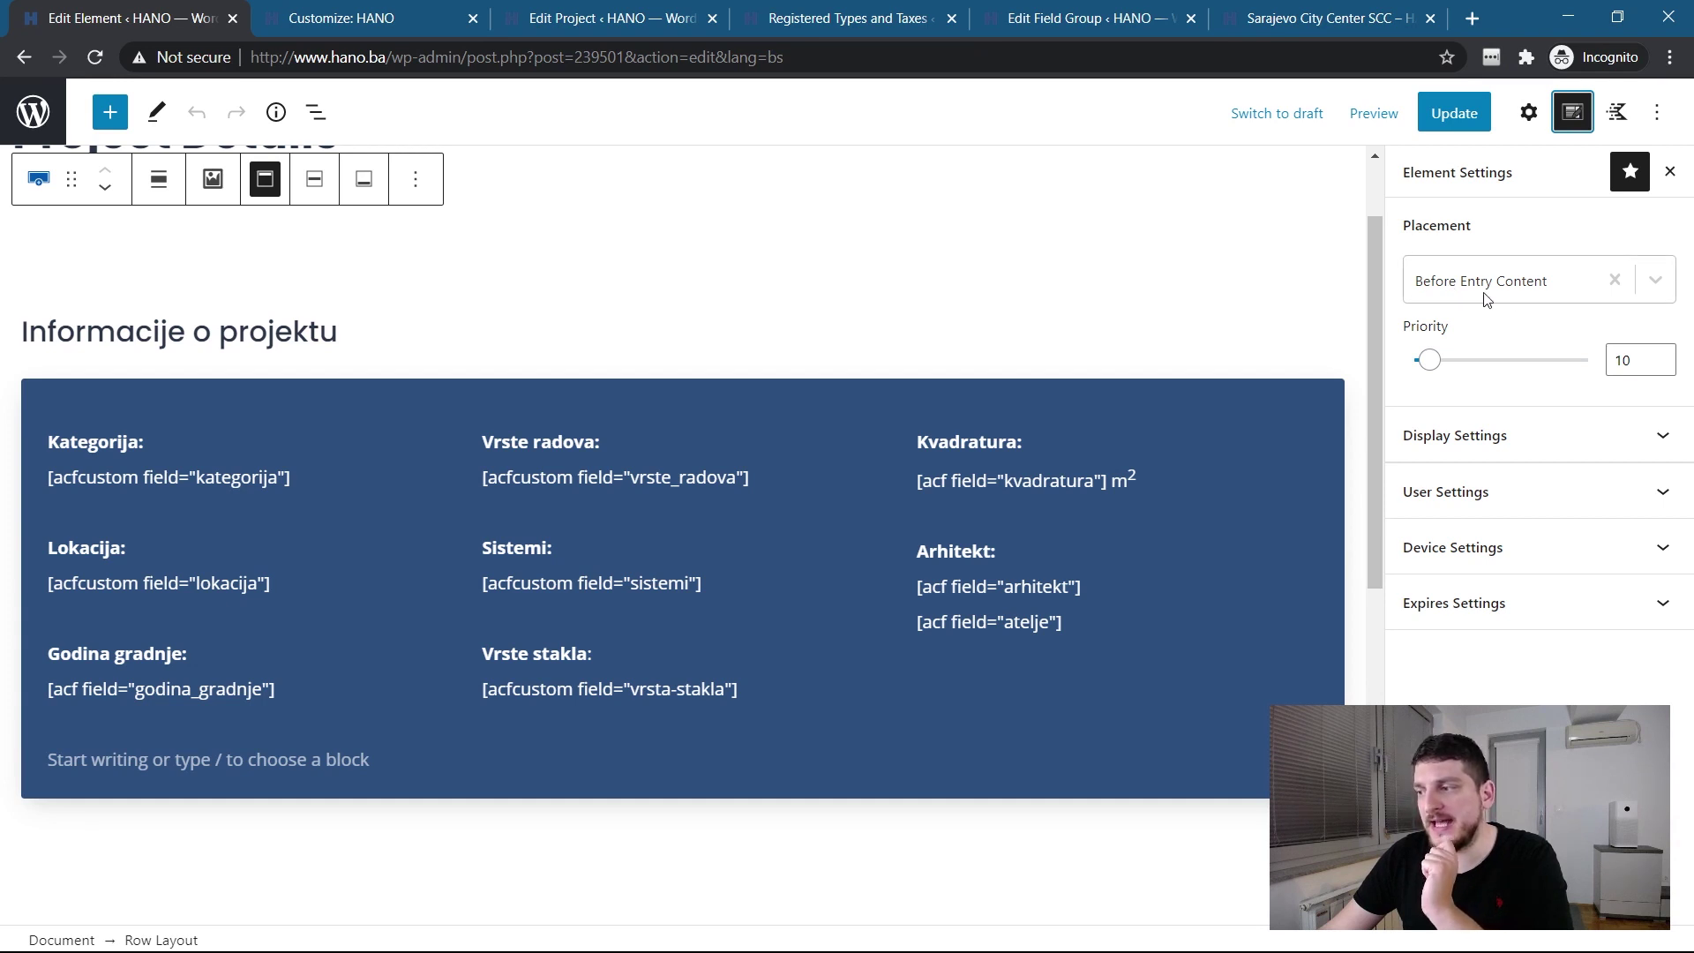
Step: Check where the Project Details block sits relative to the image and text on the live Sarajevo City Center SCC page
click(1317, 17)
scroll(877, 471, up, 9)
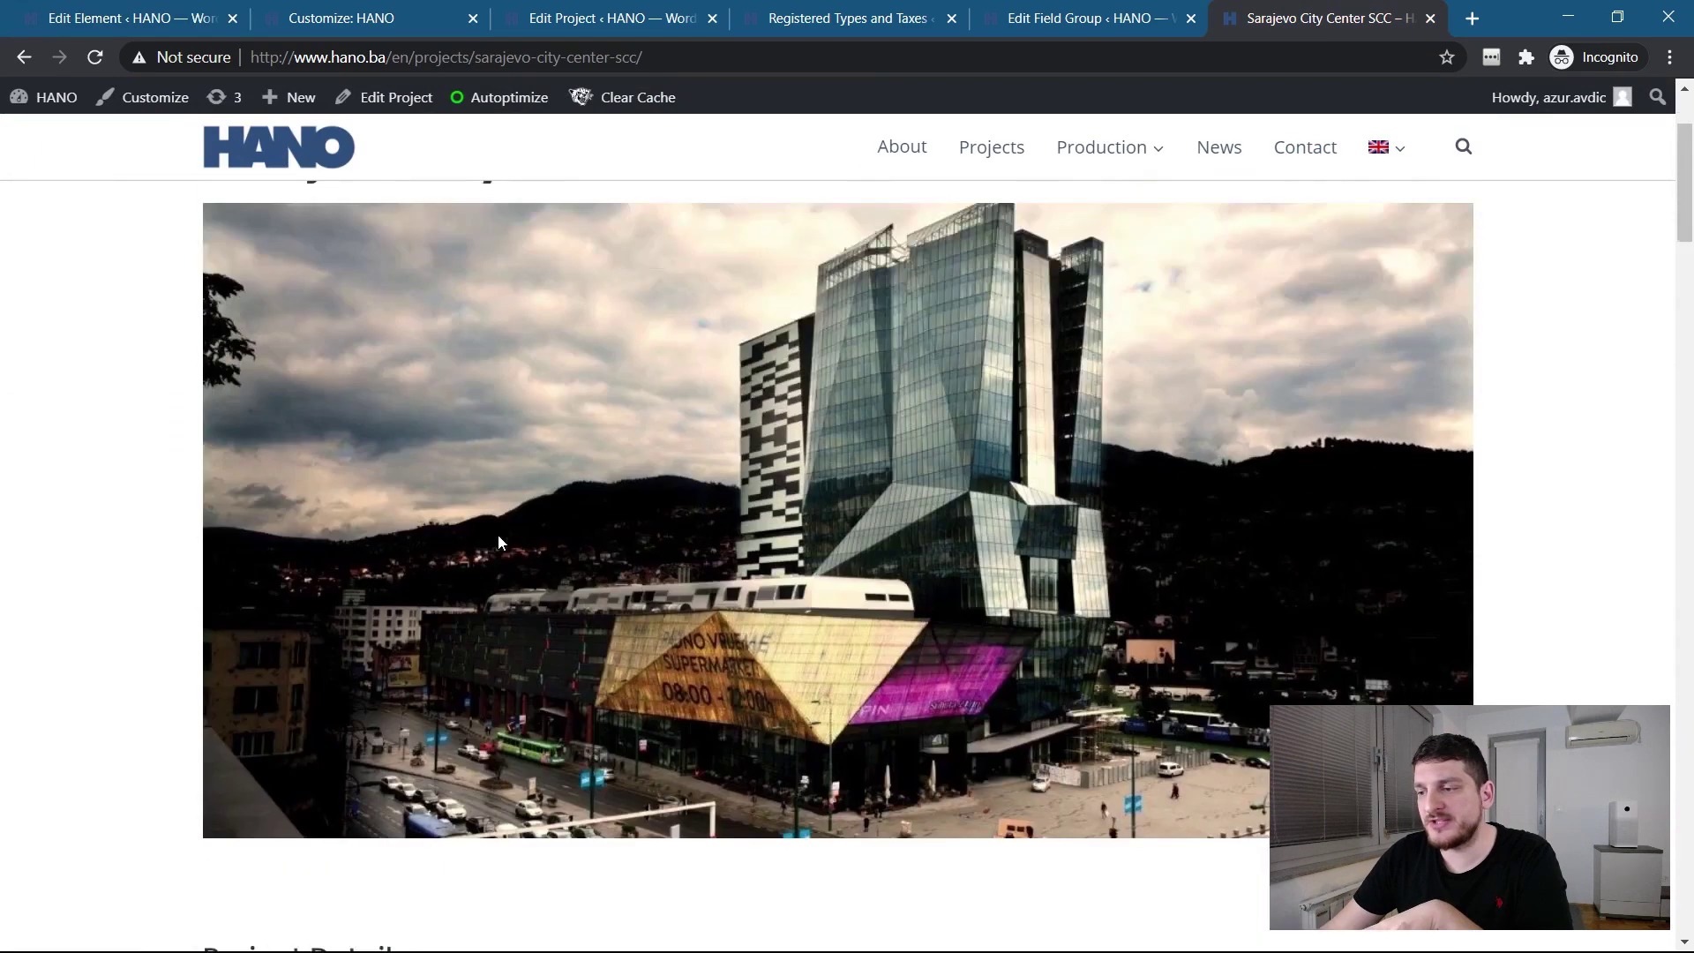
scroll(450, 580, down, 8)
scroll(455, 580, down, 4)
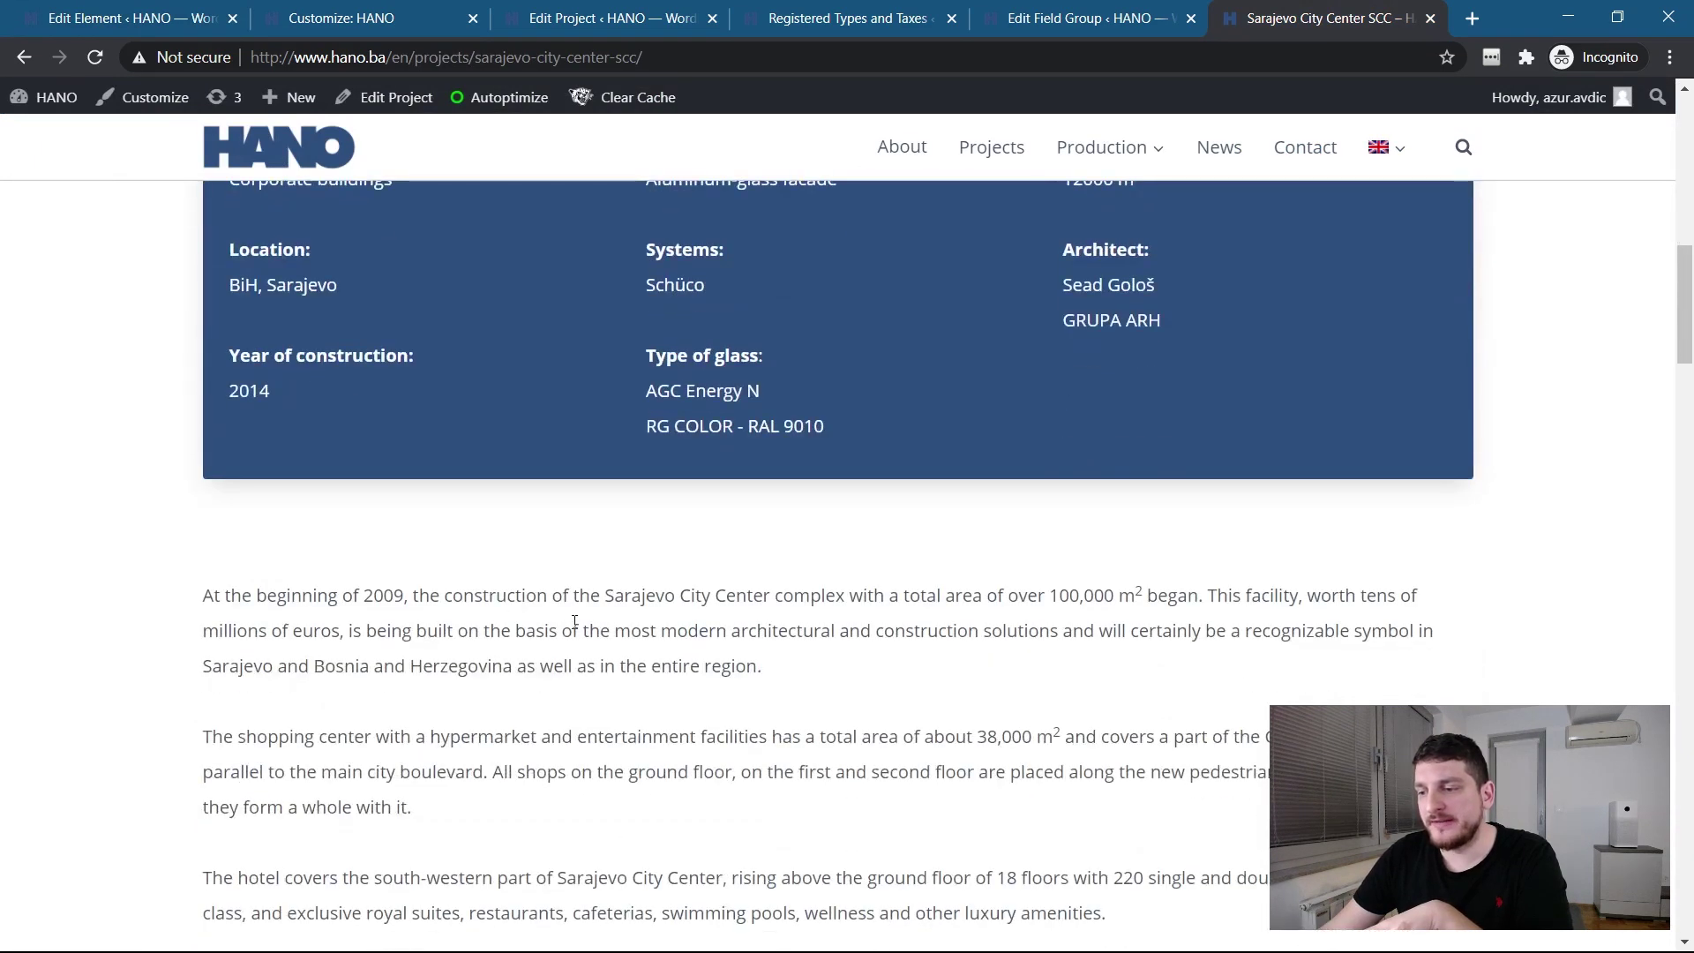
scroll(654, 546, down, 2)
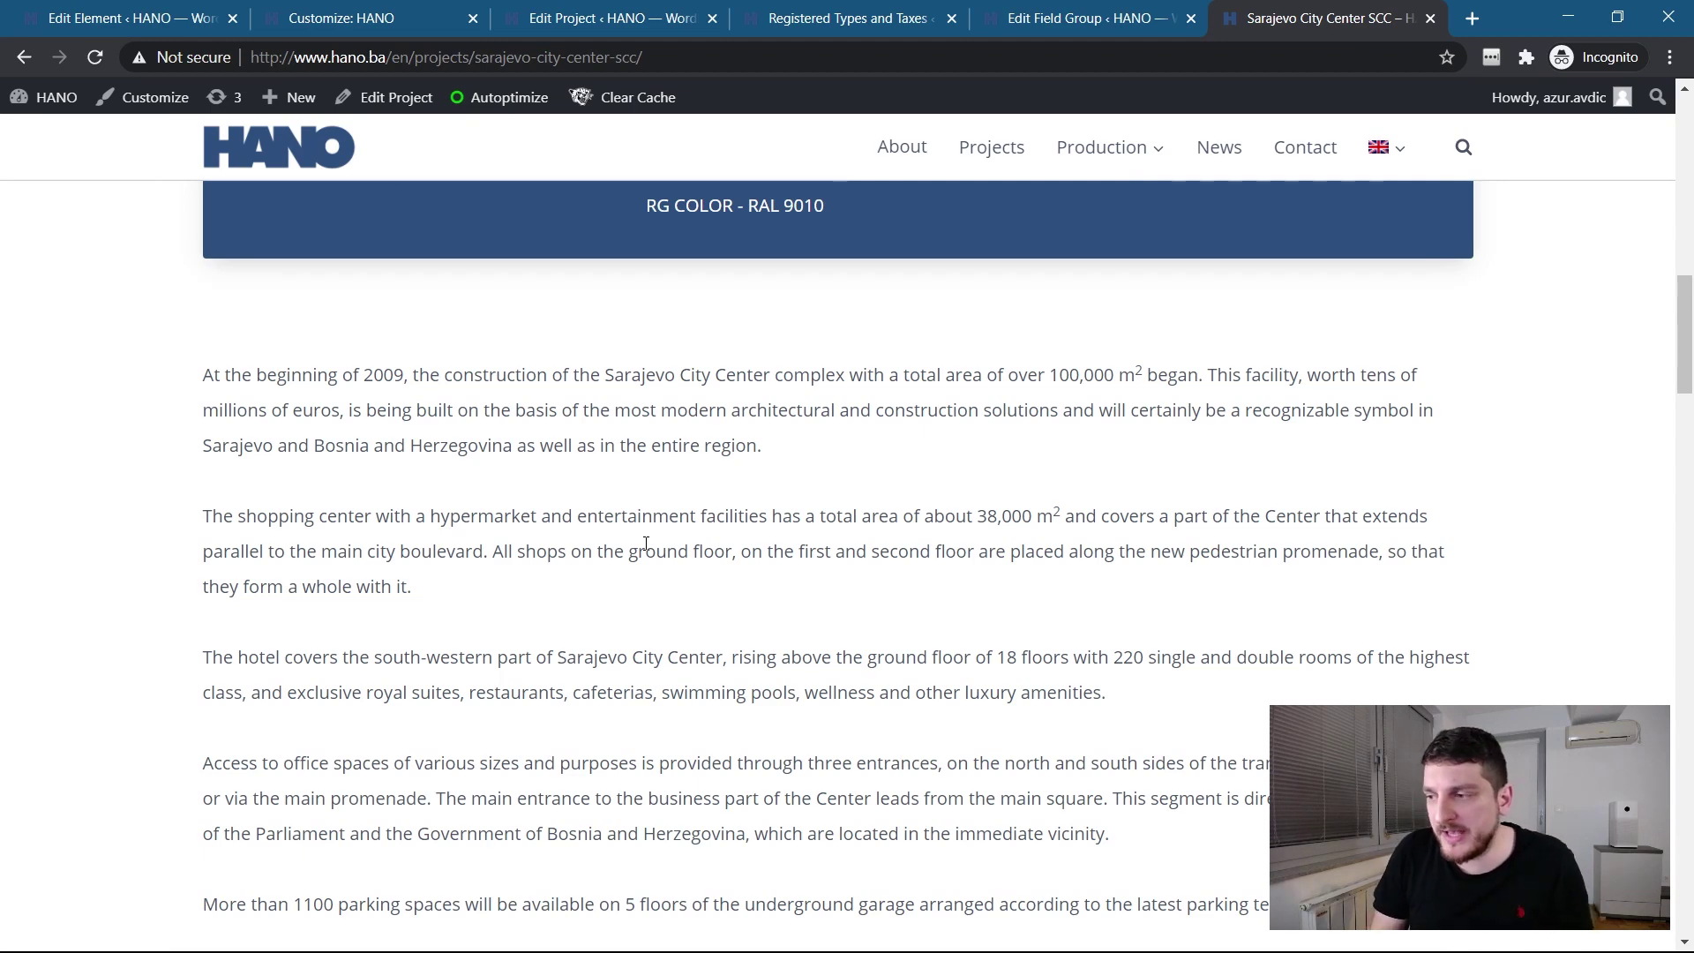
scroll(900, 539, up, 4)
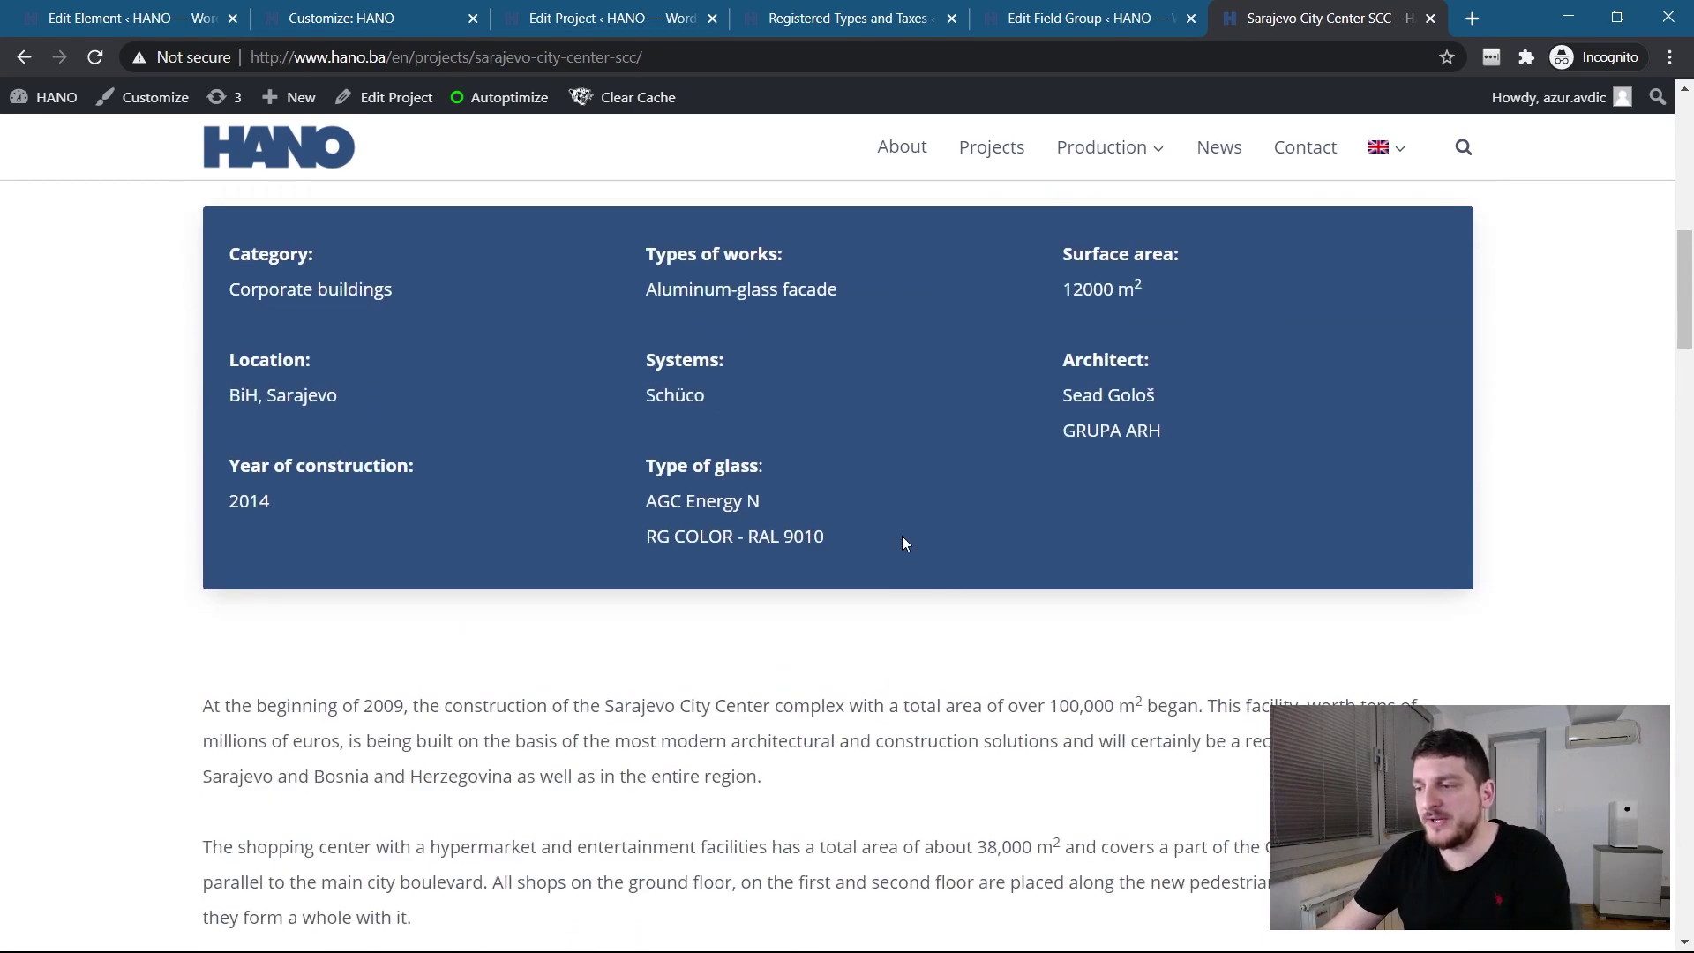
scroll(1012, 375, up, 4)
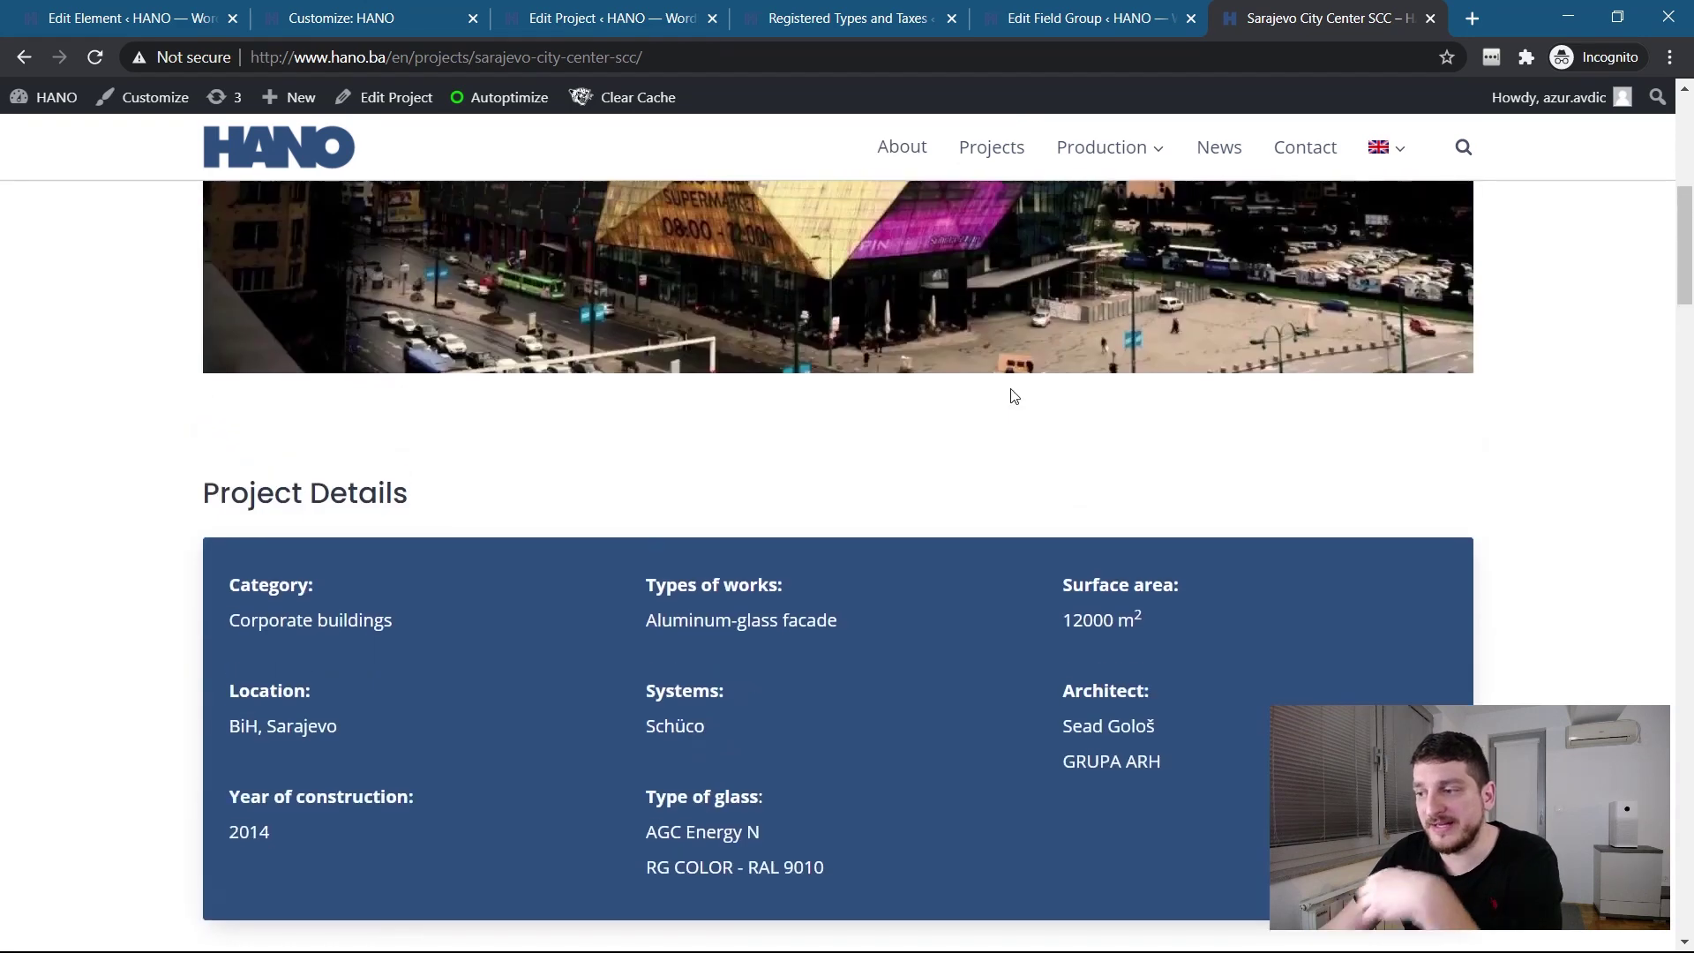
scroll(1012, 397, up, 3)
Step: Expand the Display Settings of the Project Details element to inspect its display rule
click(1063, 17)
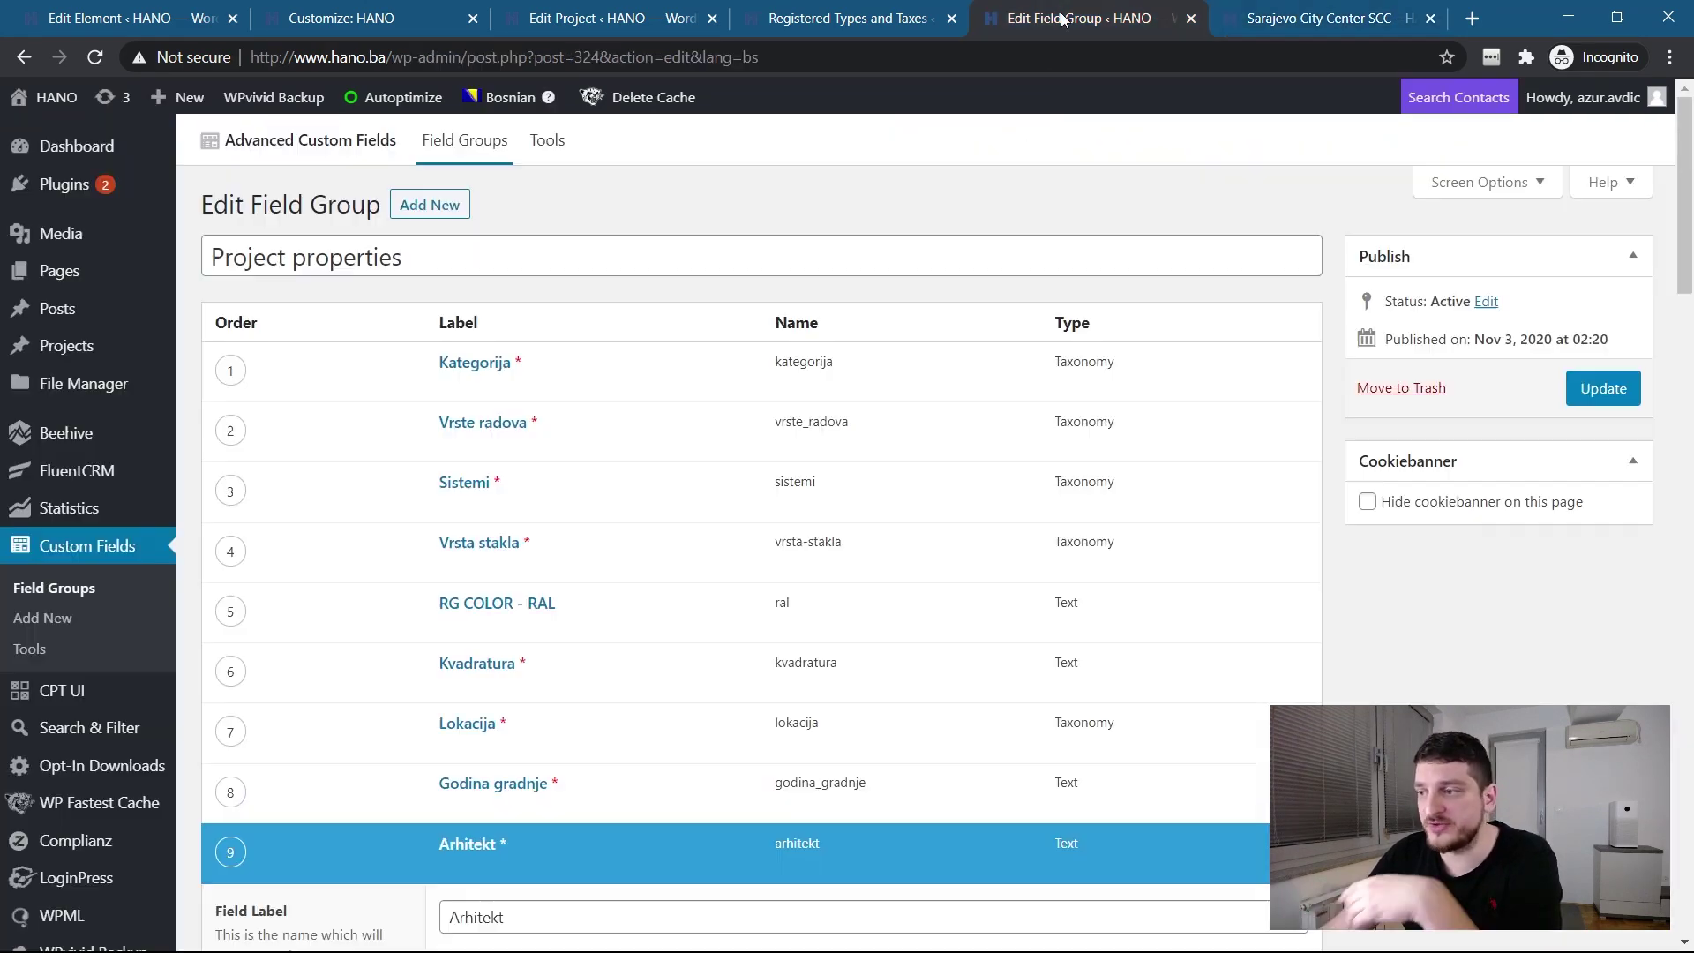
click(141, 19)
click(1508, 435)
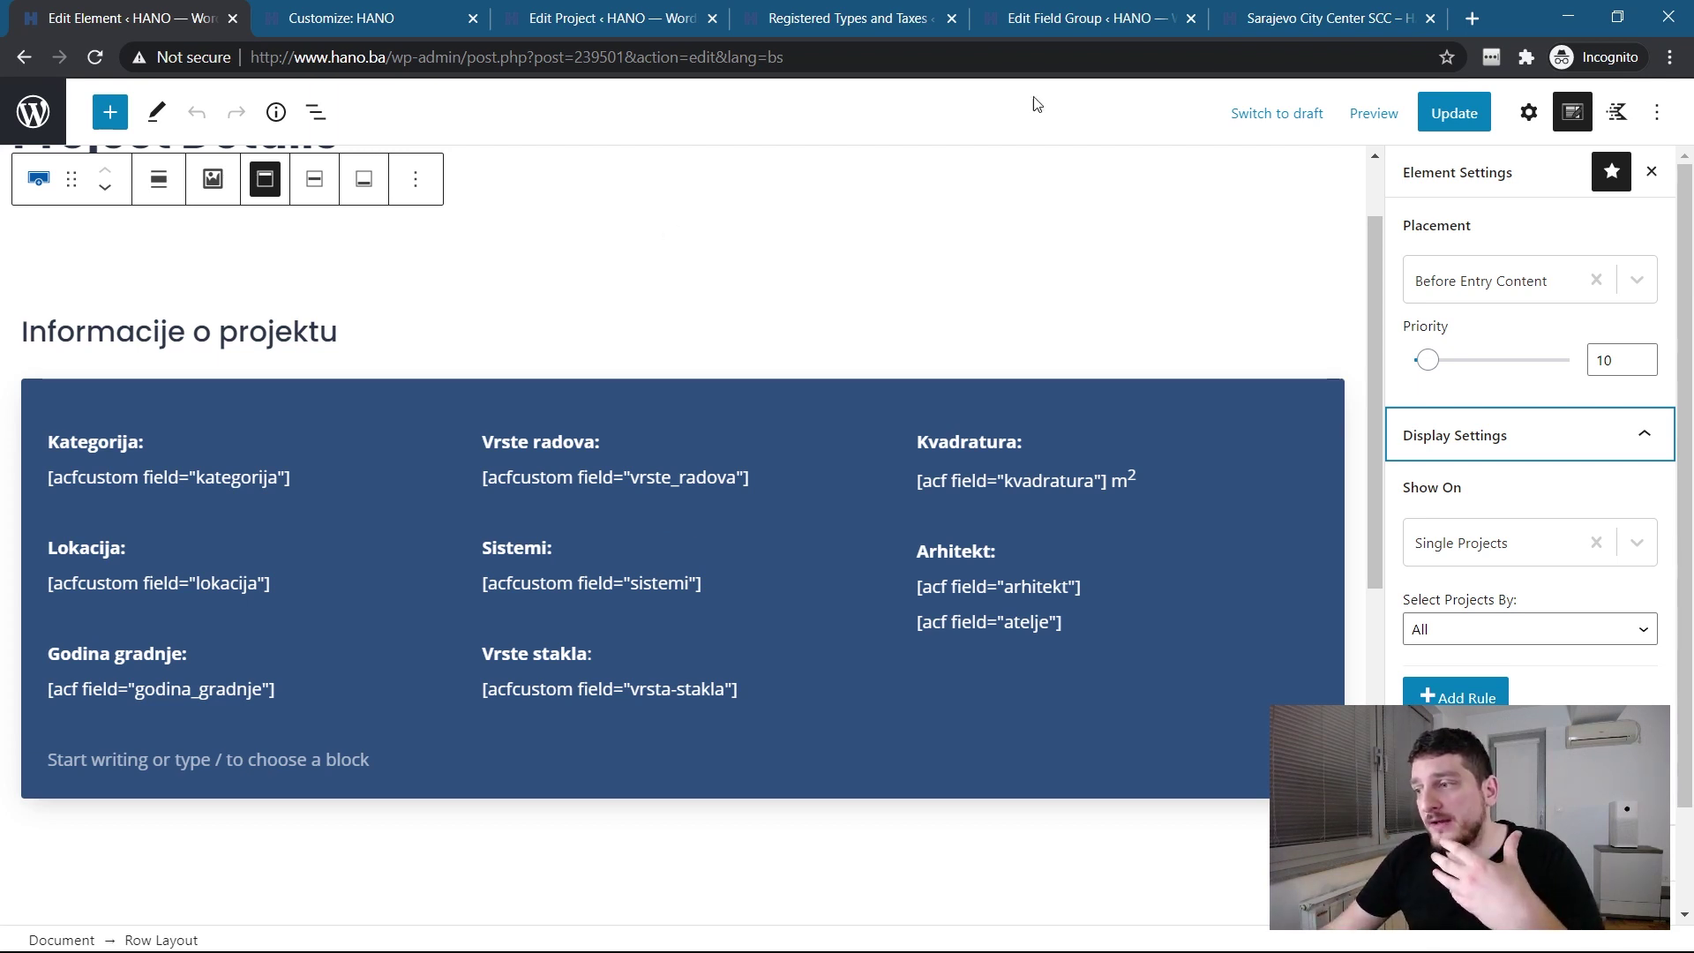
Step: Review the work type, system, glass type and RAL color fields in the Sarajevo City Center SCC project editor
click(1116, 27)
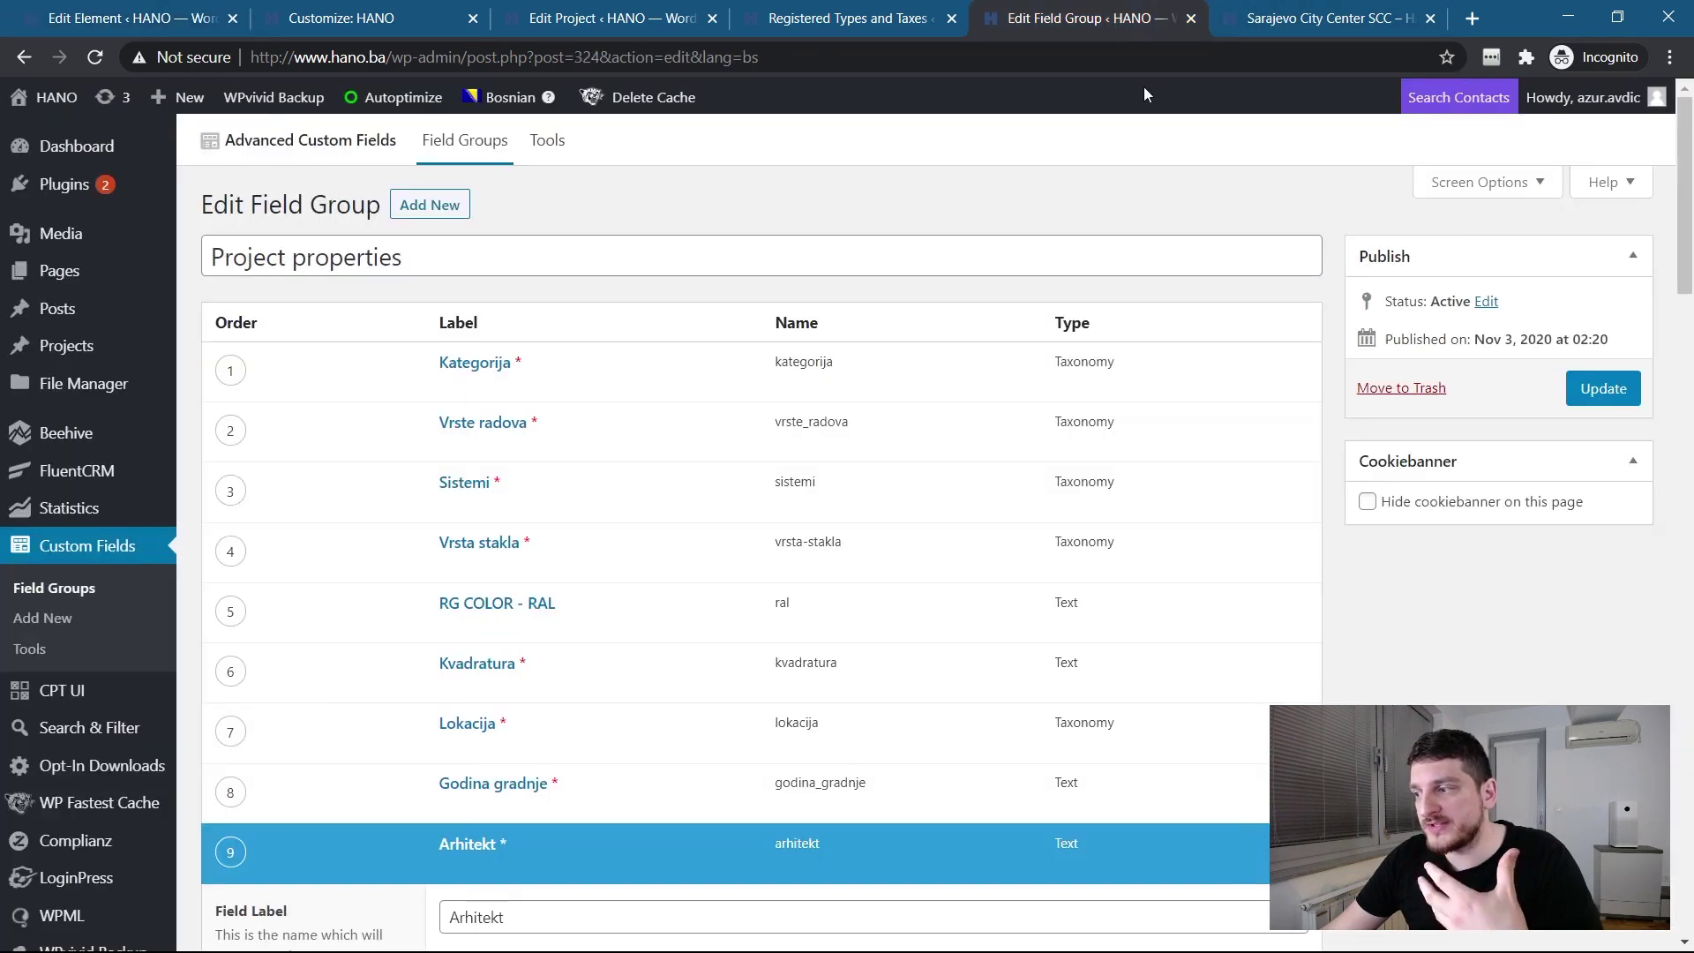
click(611, 18)
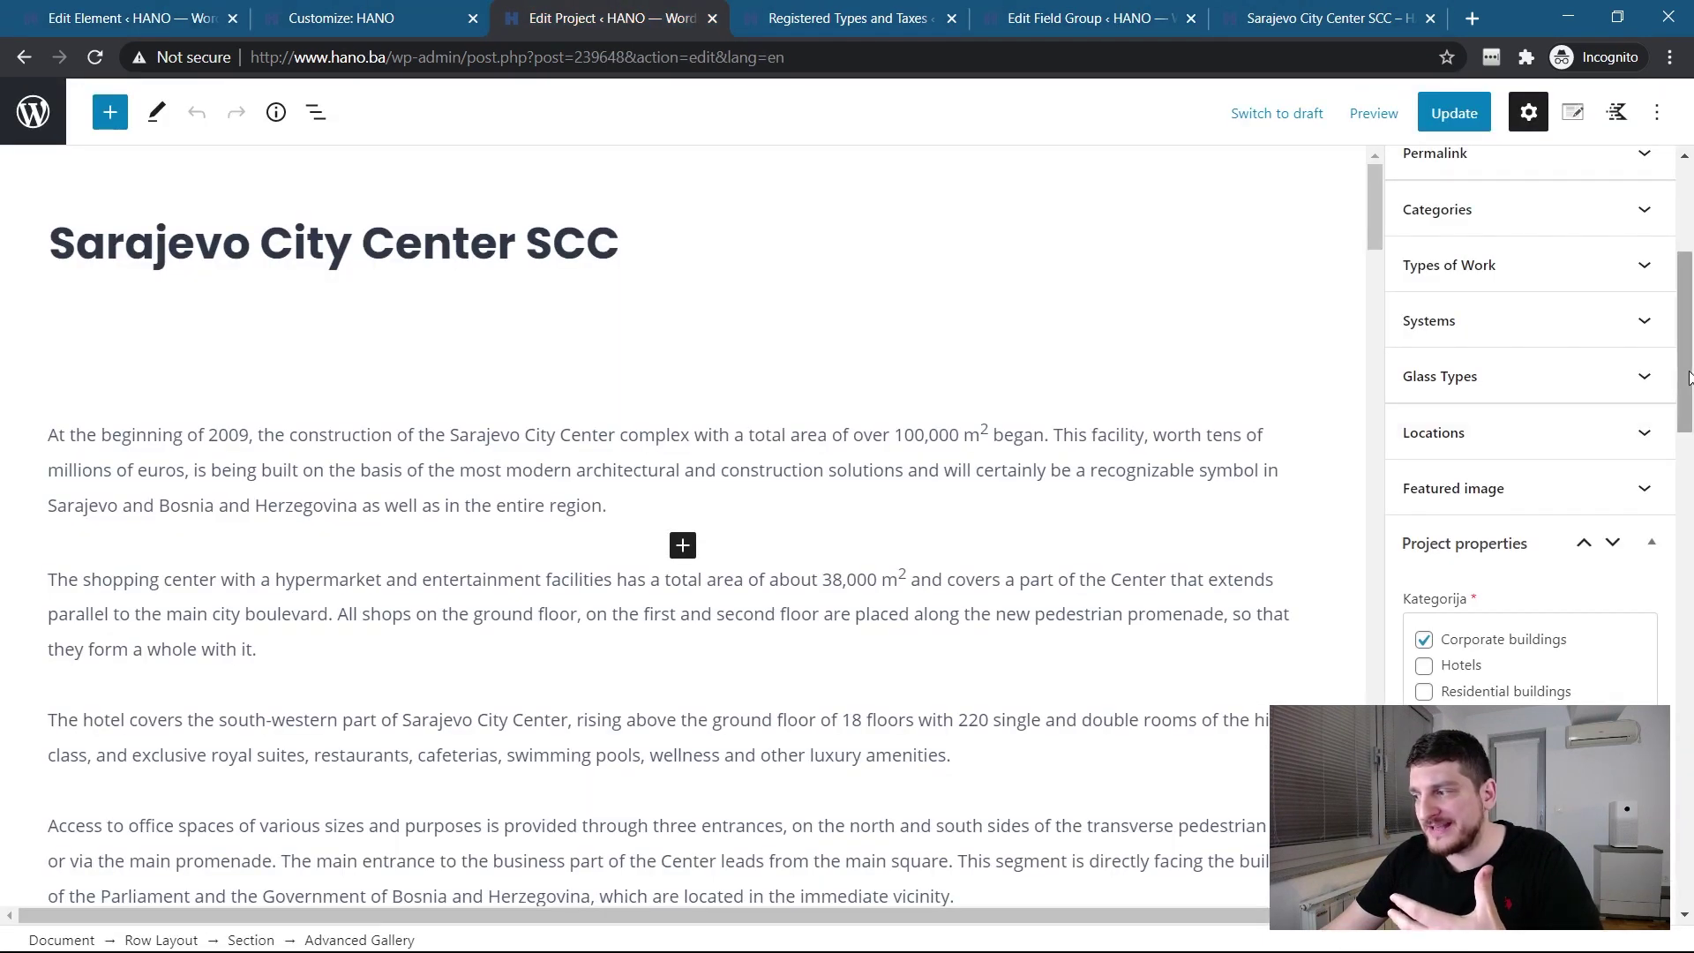
drag(1687, 378, 1688, 598)
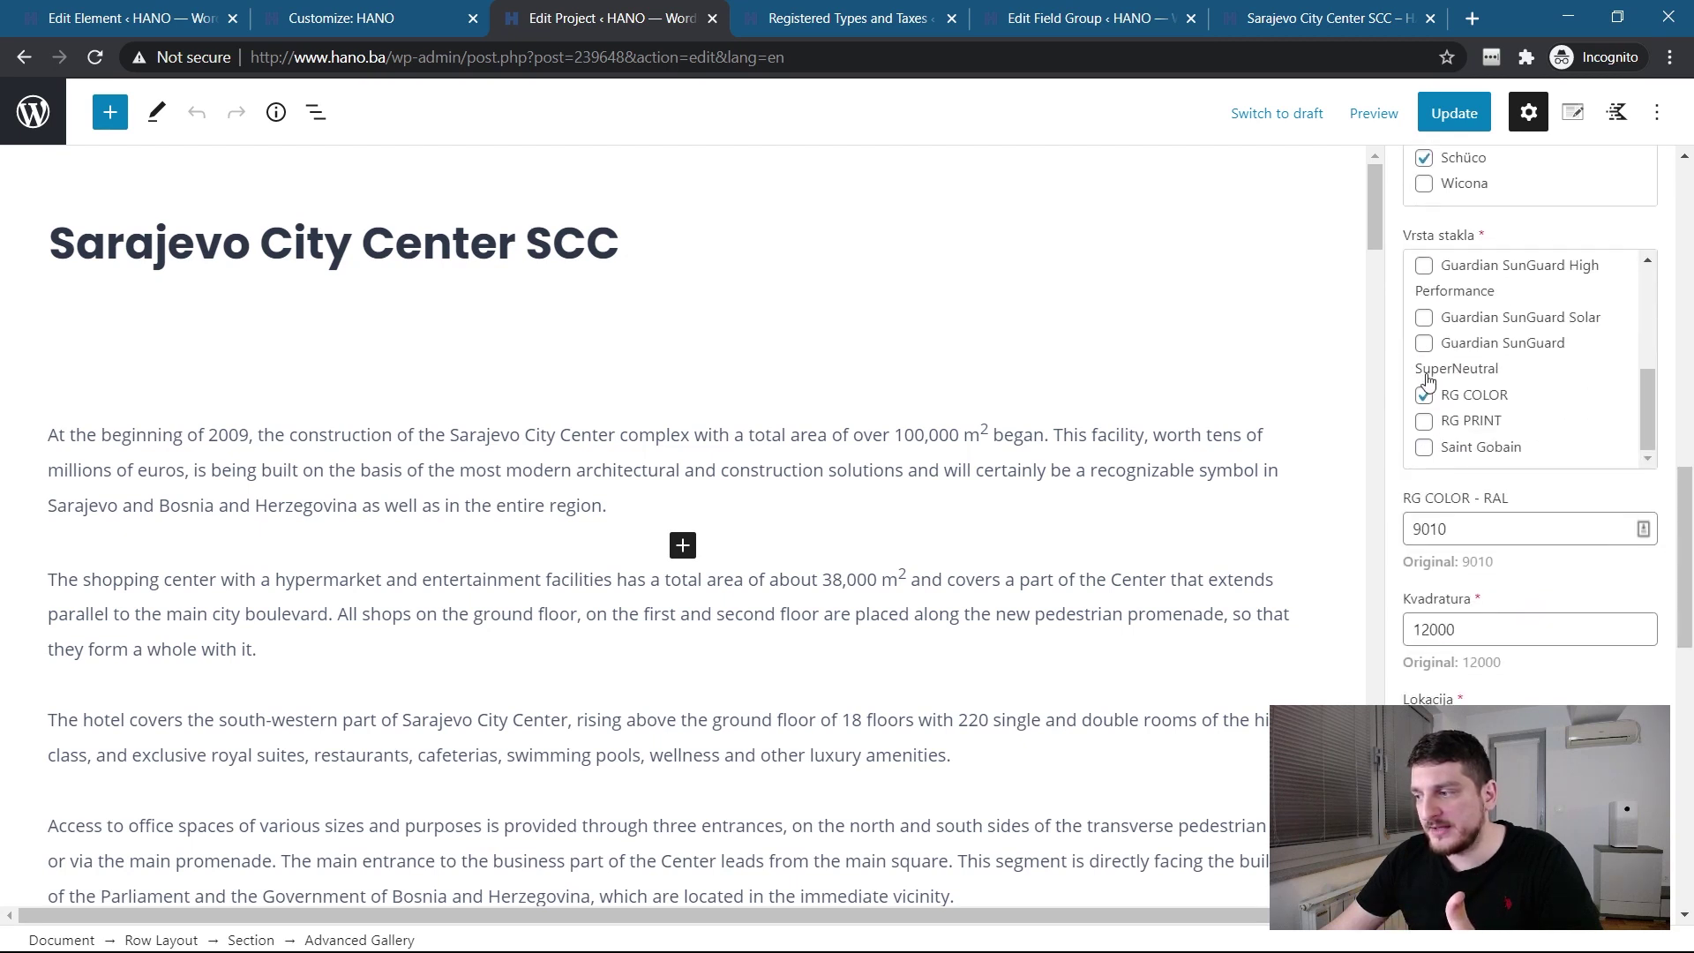
scroll(1487, 503, up, 4)
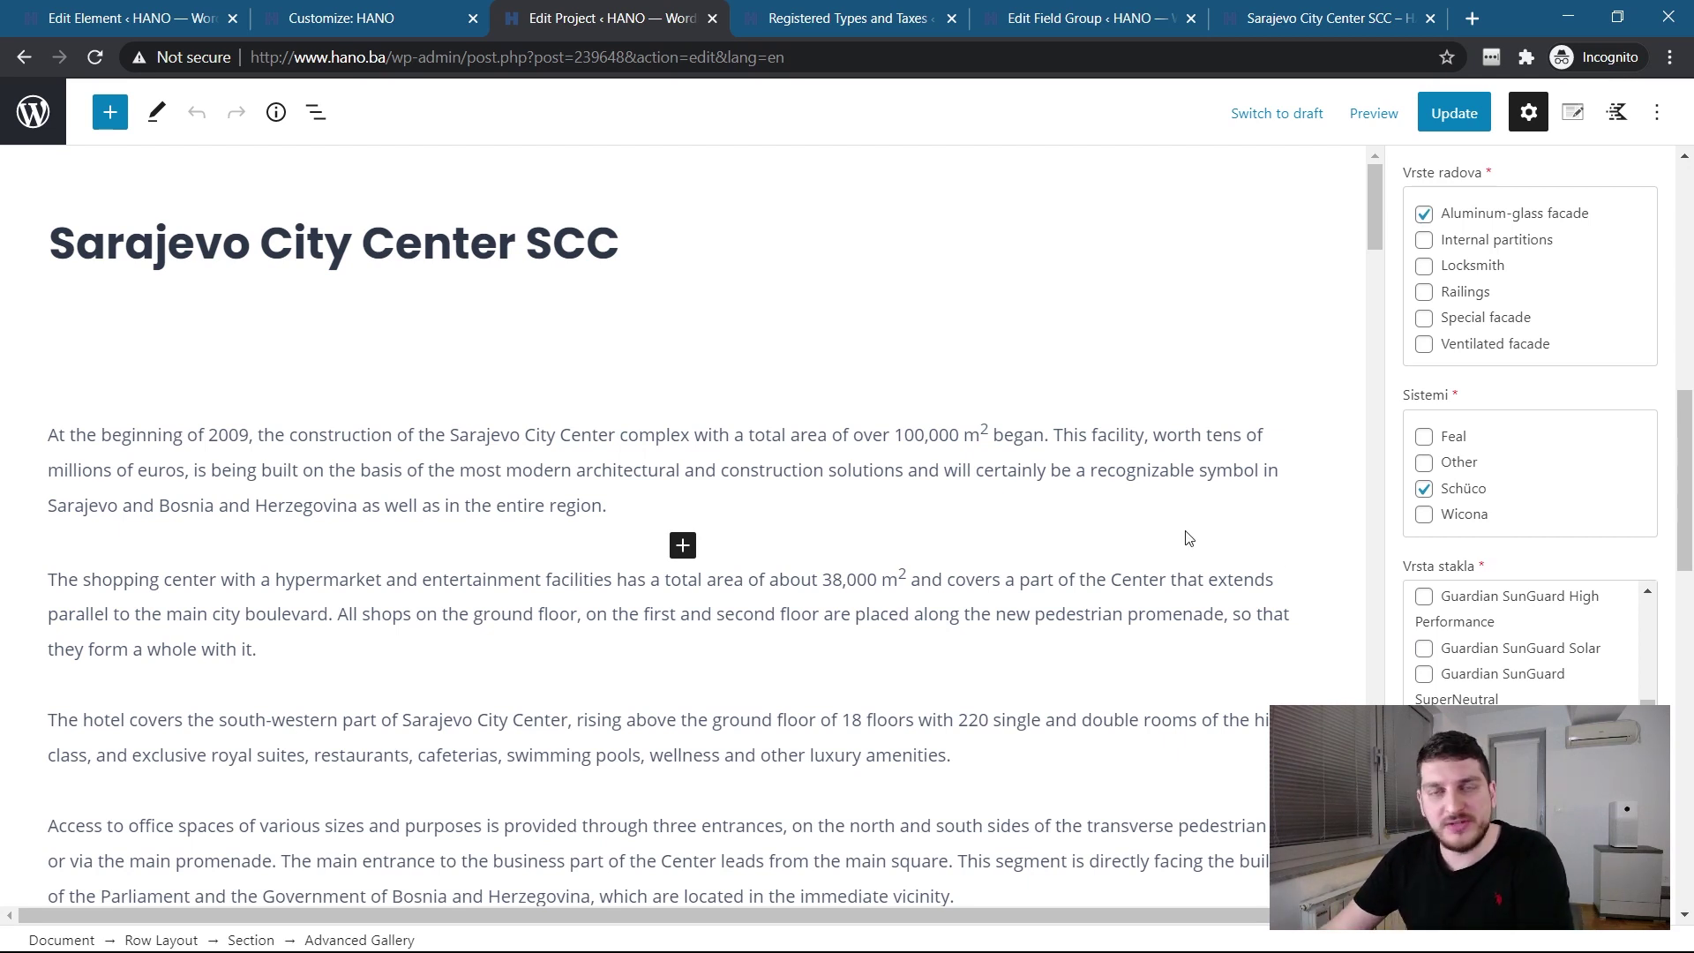
Step: Review the Project Details element's placement and display rule, and highlight the field name in the Kvadratura shortcode
click(155, 26)
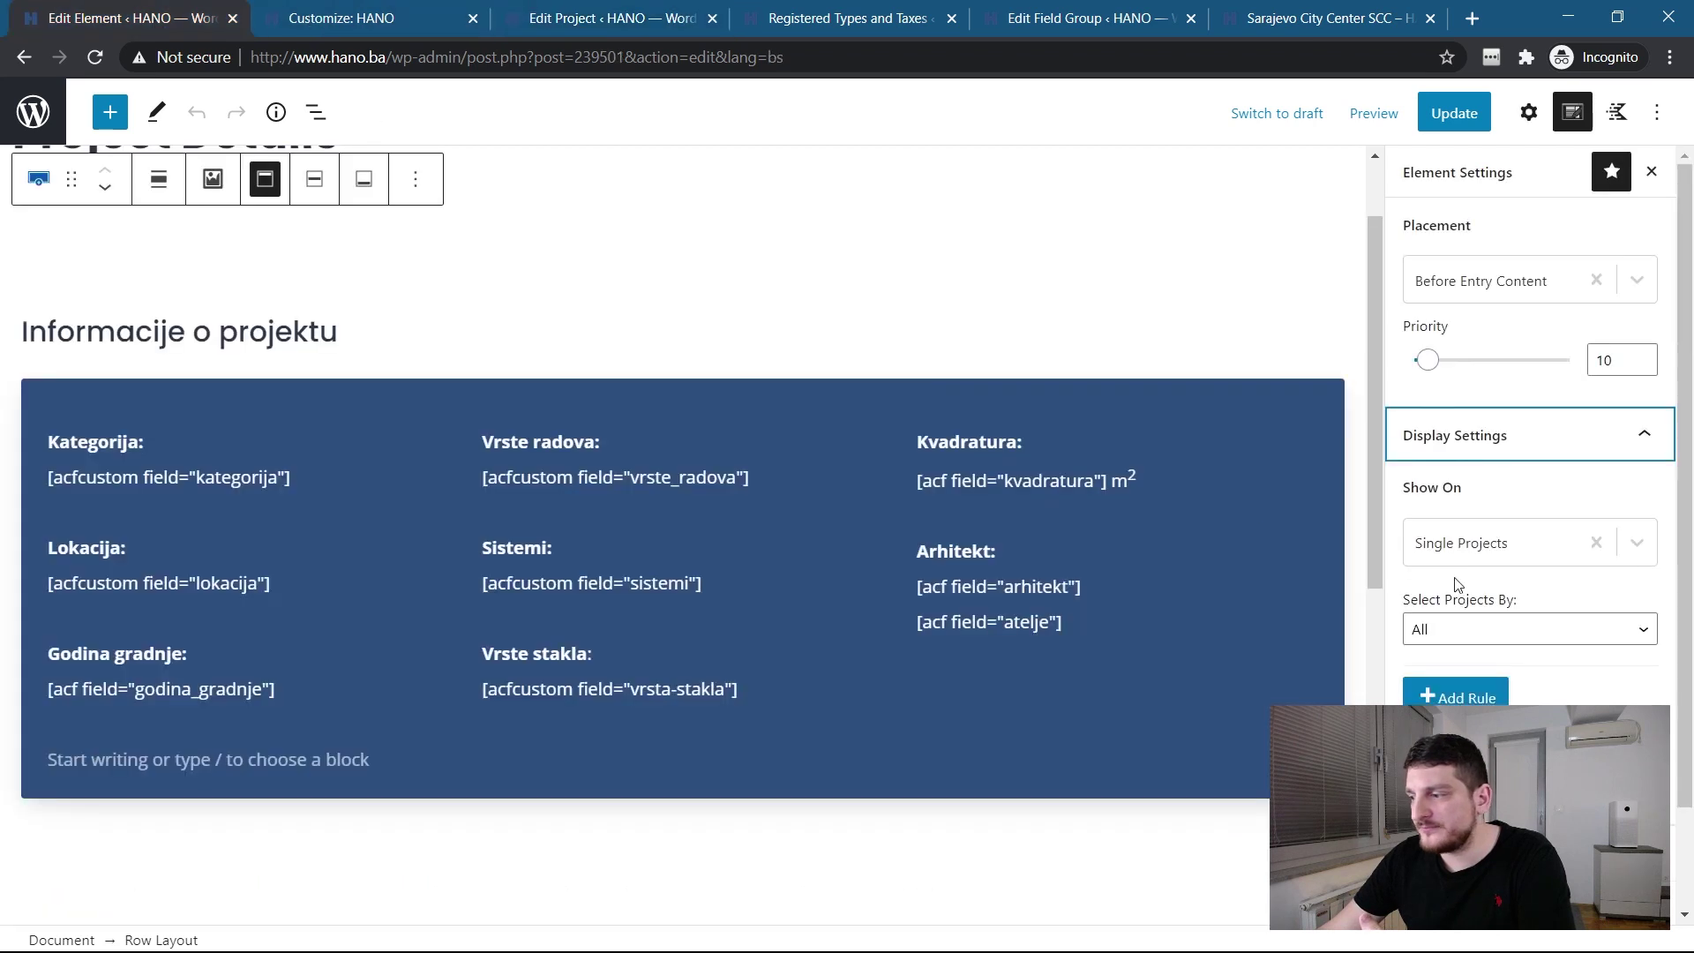
drag(1685, 676, 1689, 805)
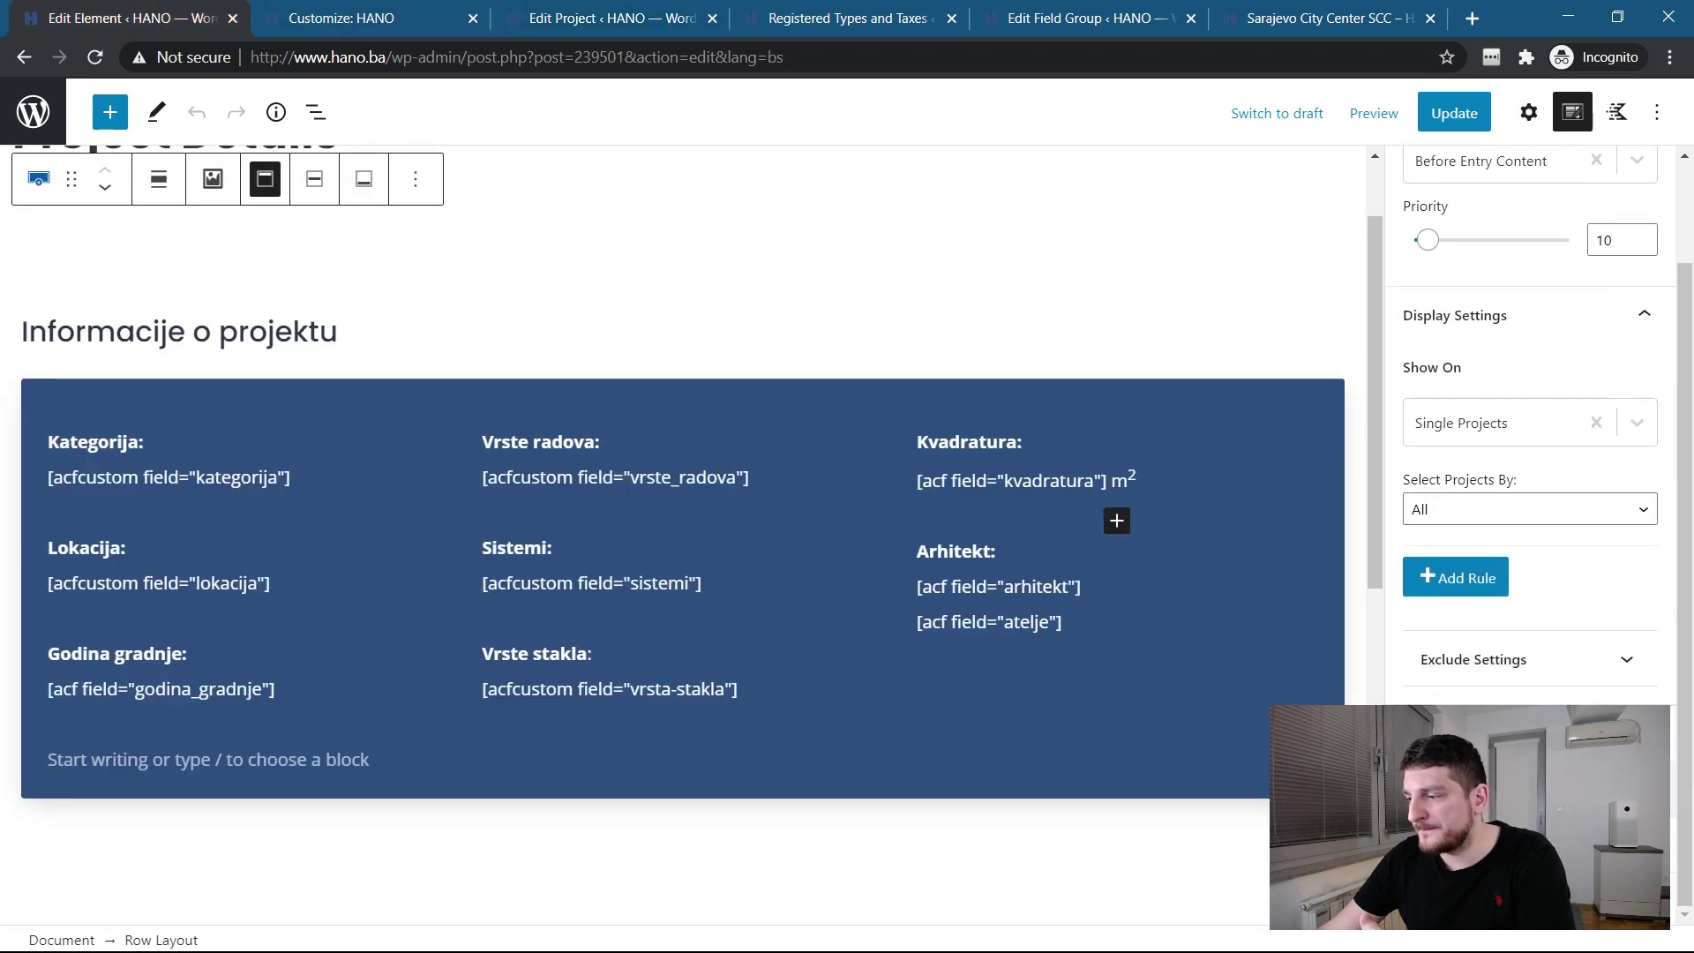
scroll(1507, 607, up, 3)
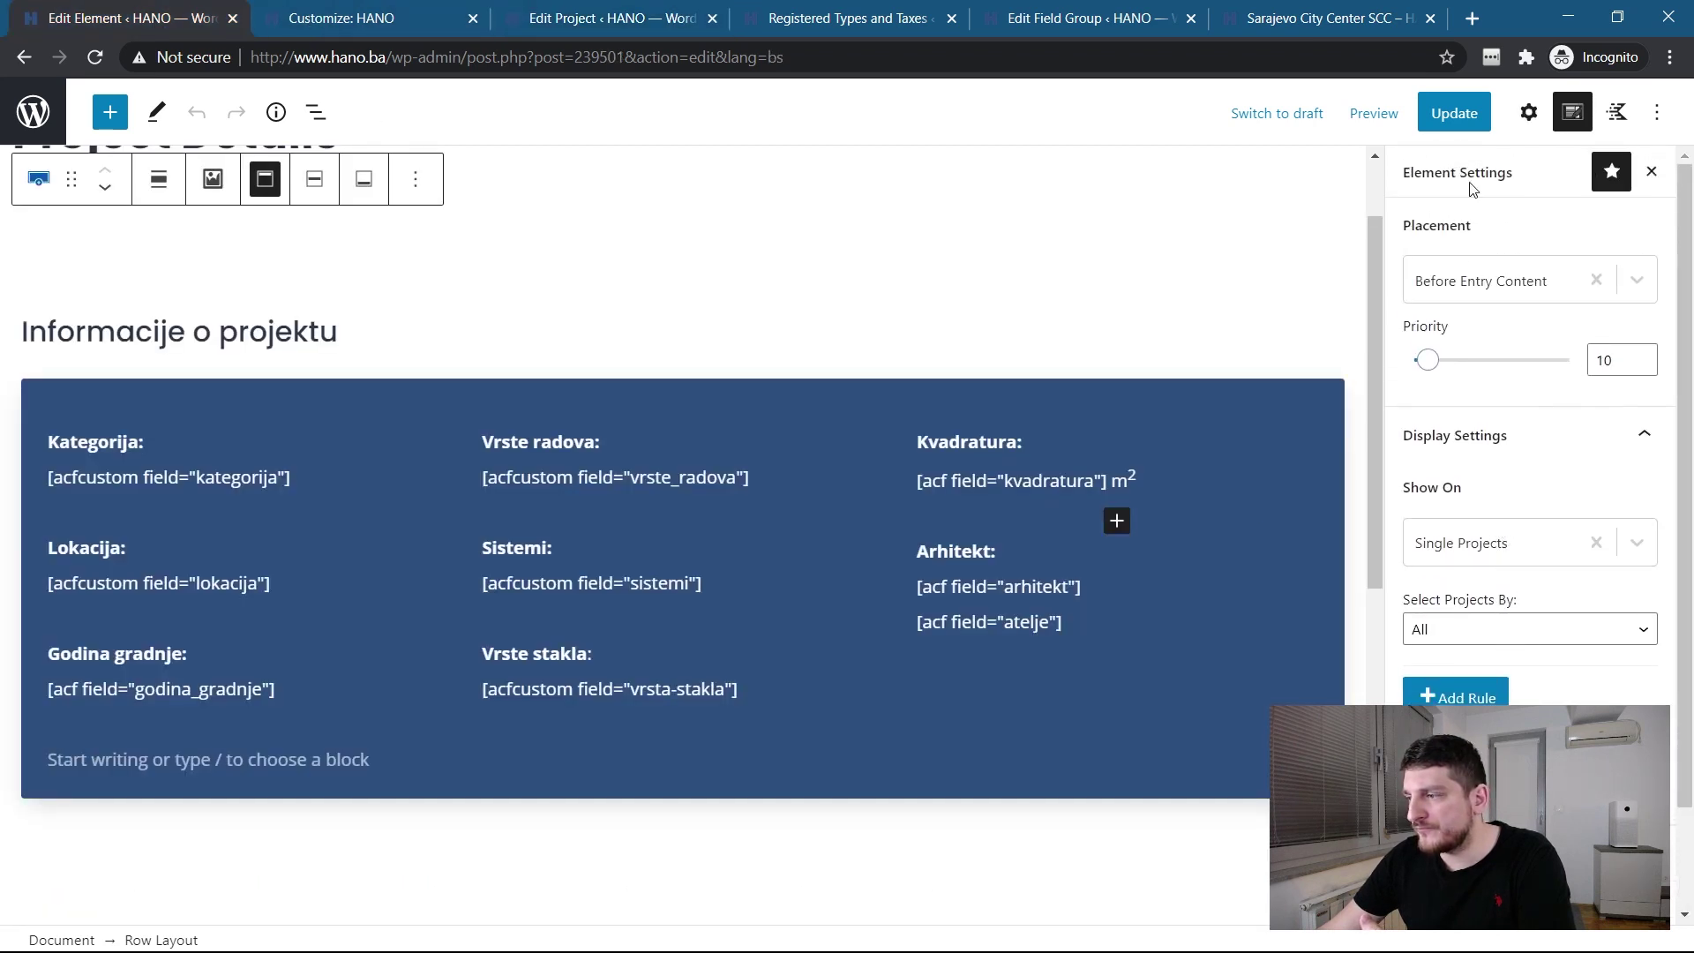
click(941, 479)
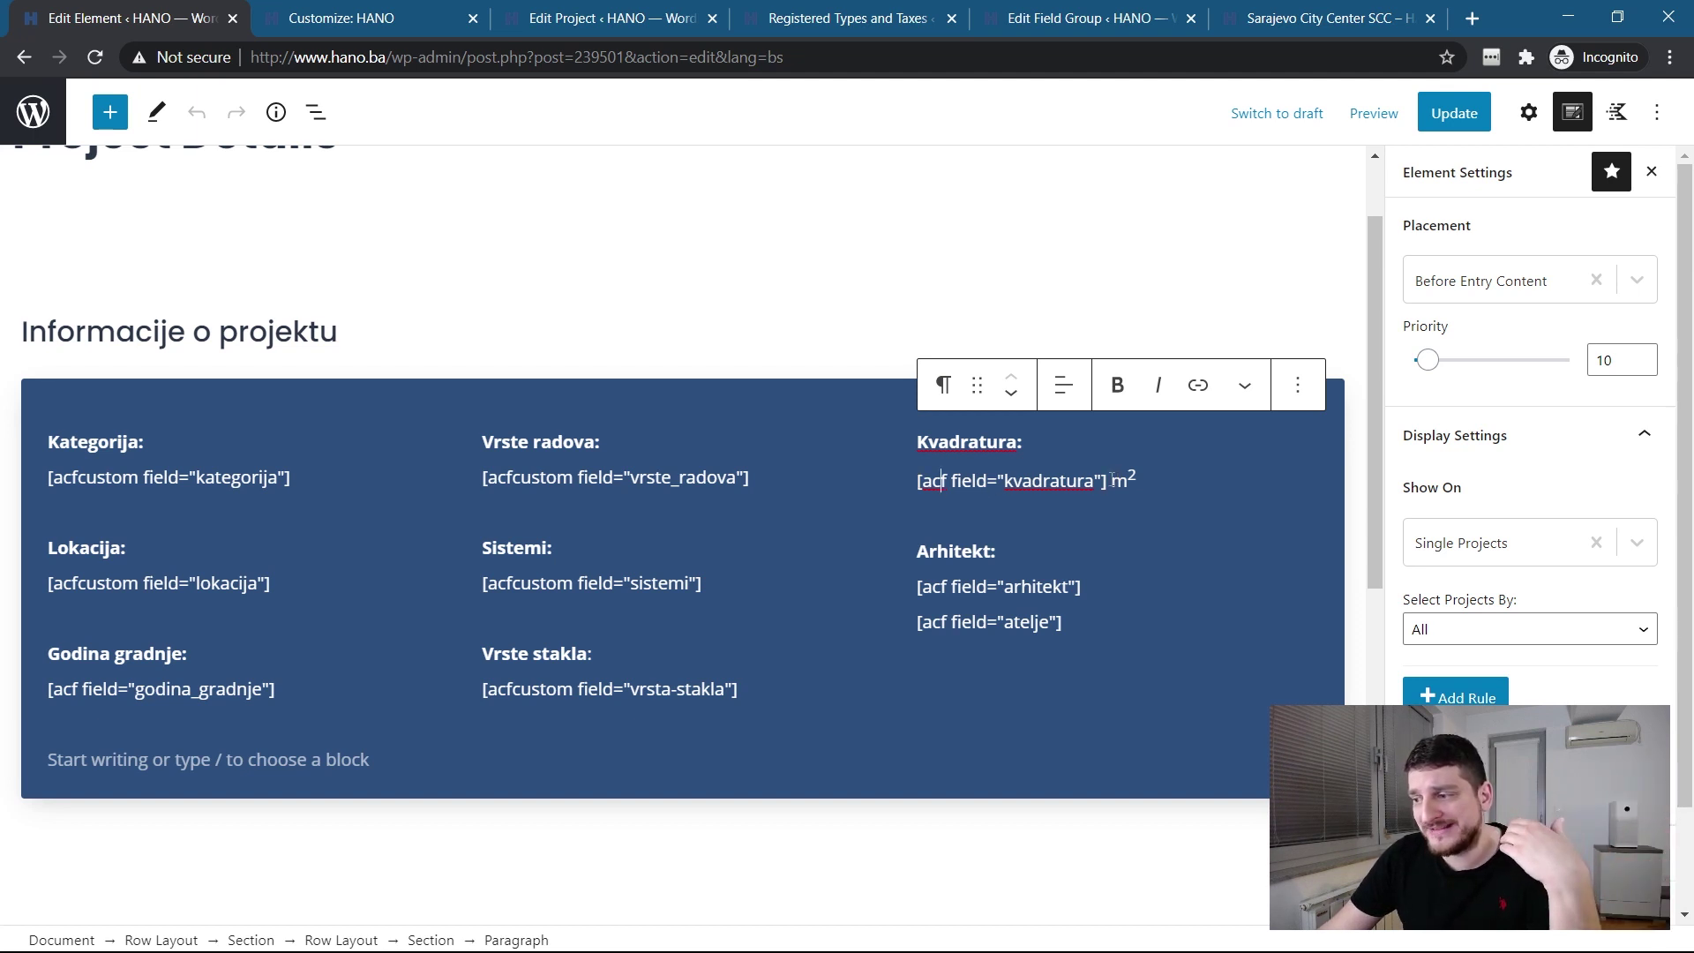
mouse_move(1106, 483)
mouse_down()
mouse_move(920, 482)
mouse_move(1097, 481)
mouse_up()
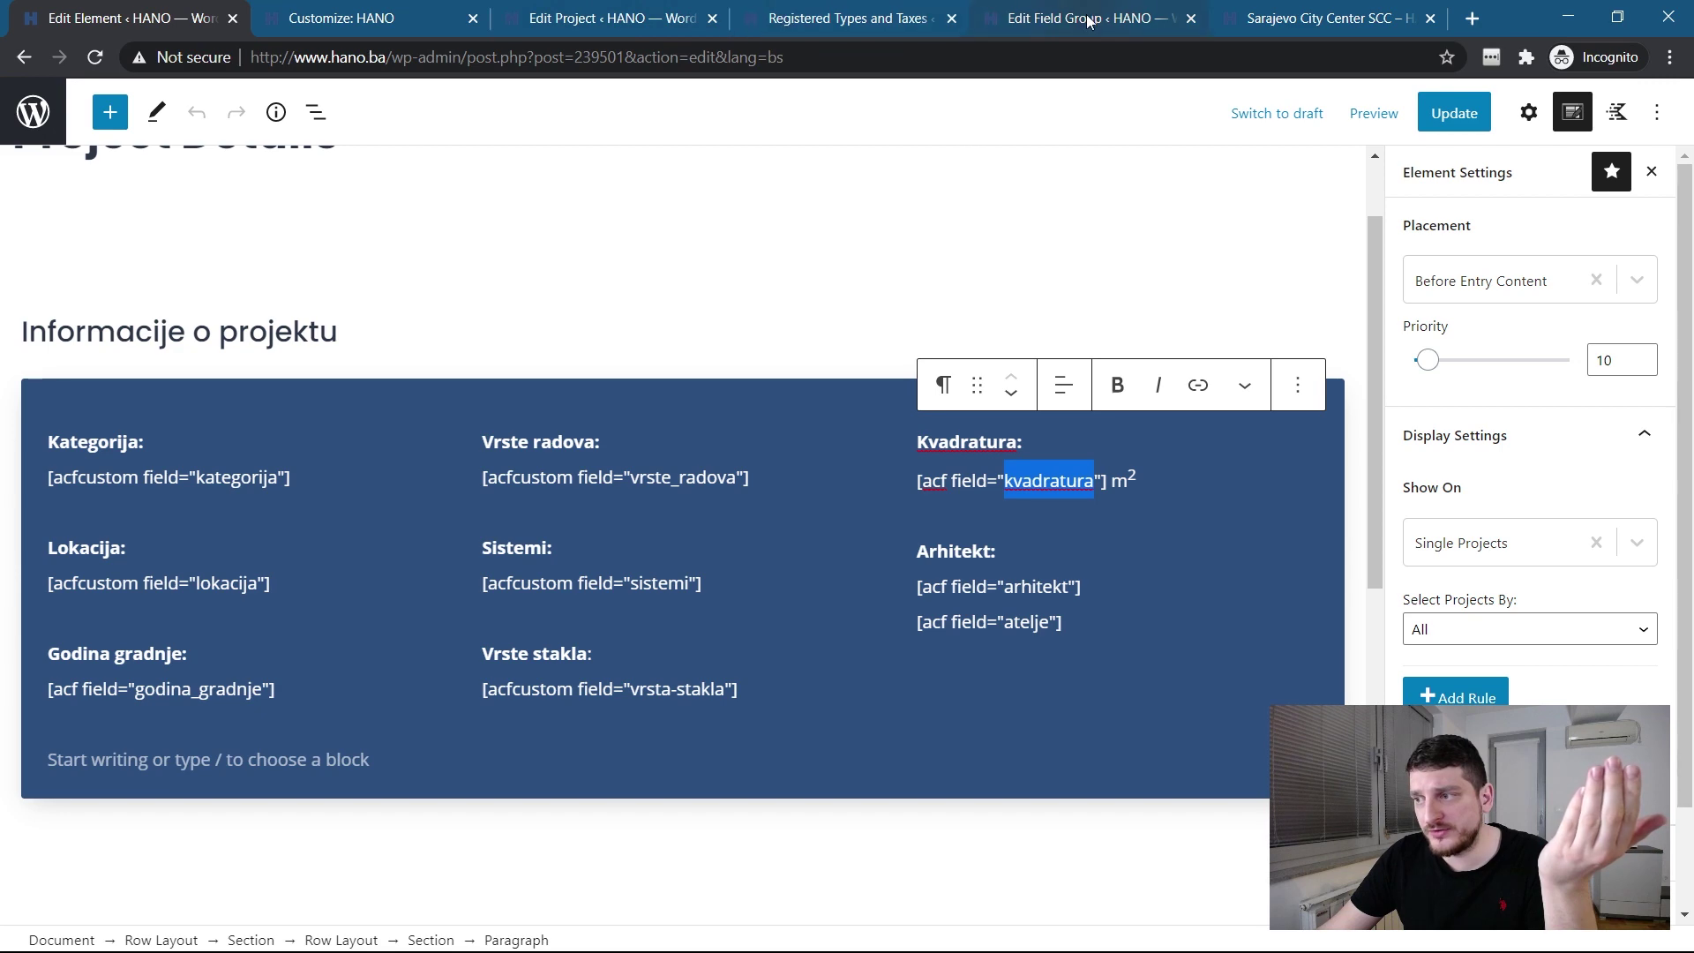
Step: Expand the Kategorija field in the Project properties field group and compare its field name with the Project Details shortcodes
click(1014, 18)
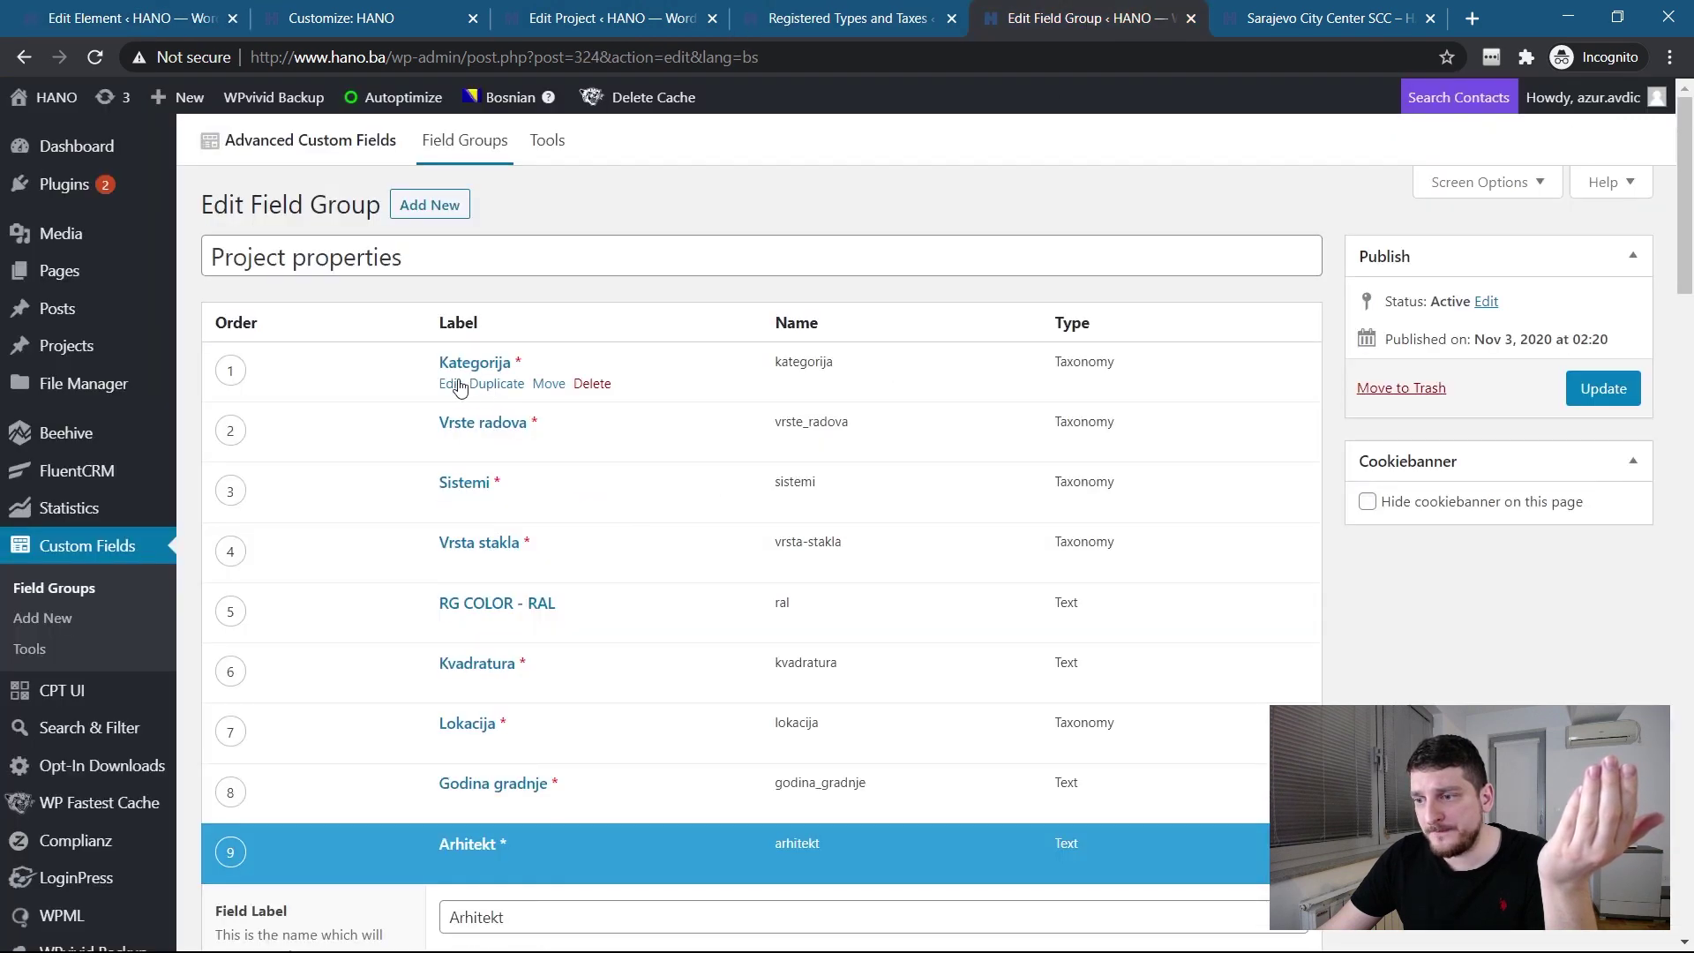
click(450, 383)
scroll(594, 583, down, 2)
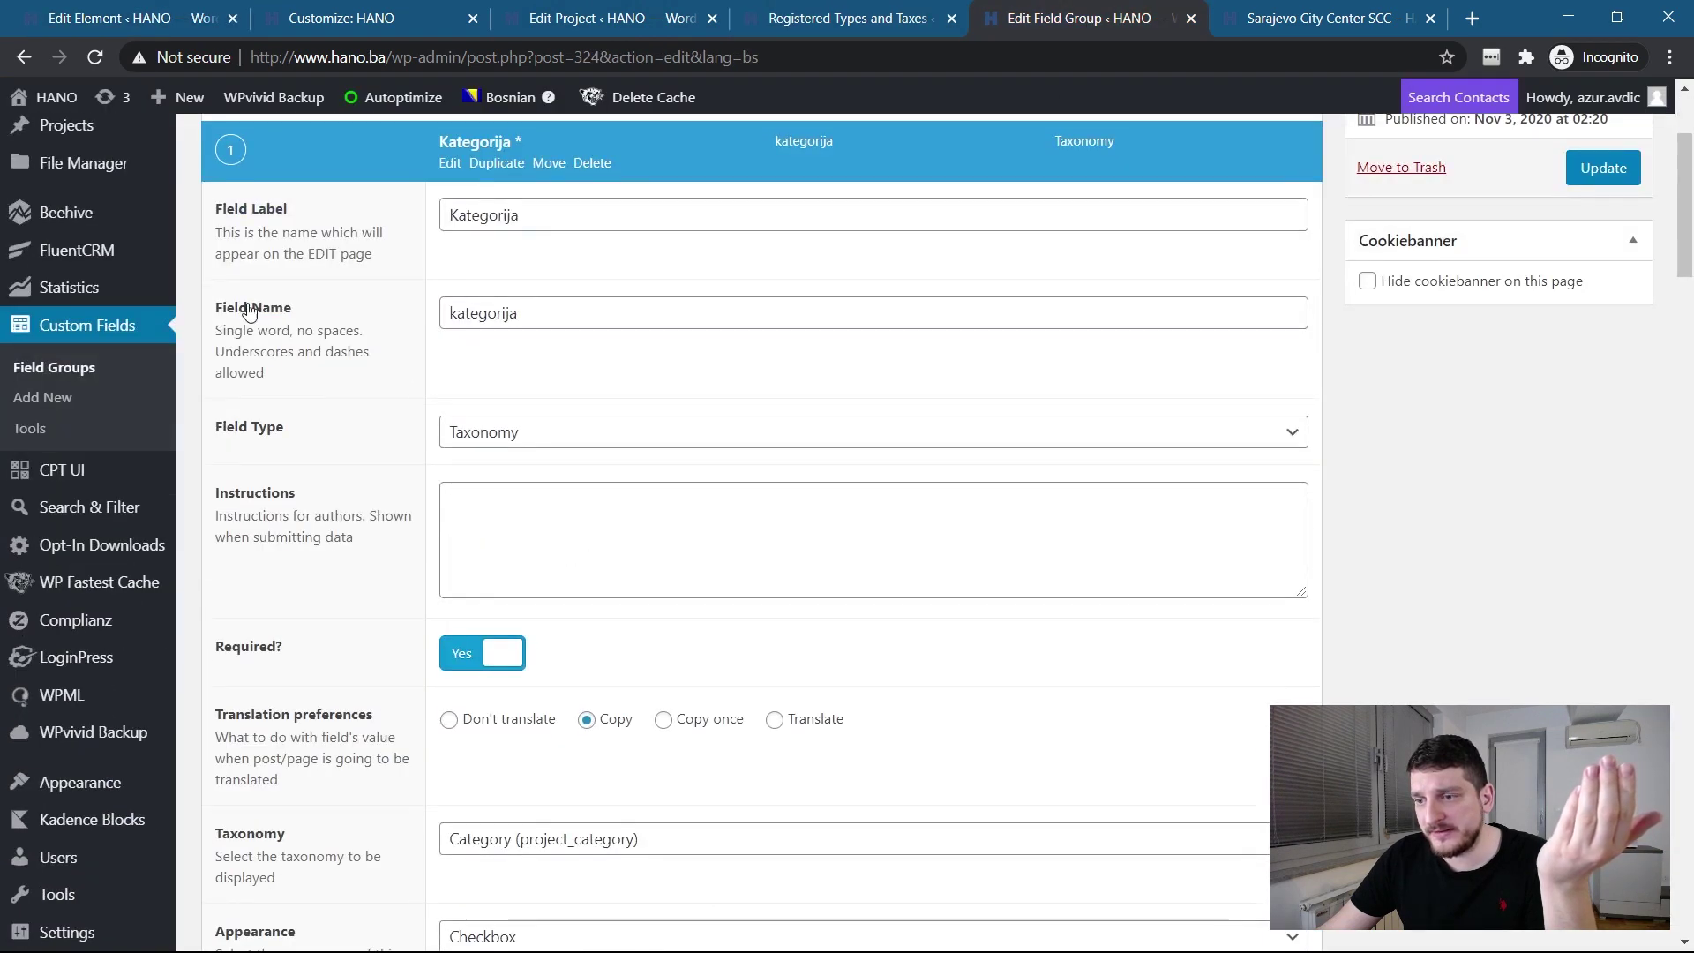
double_click(441, 318)
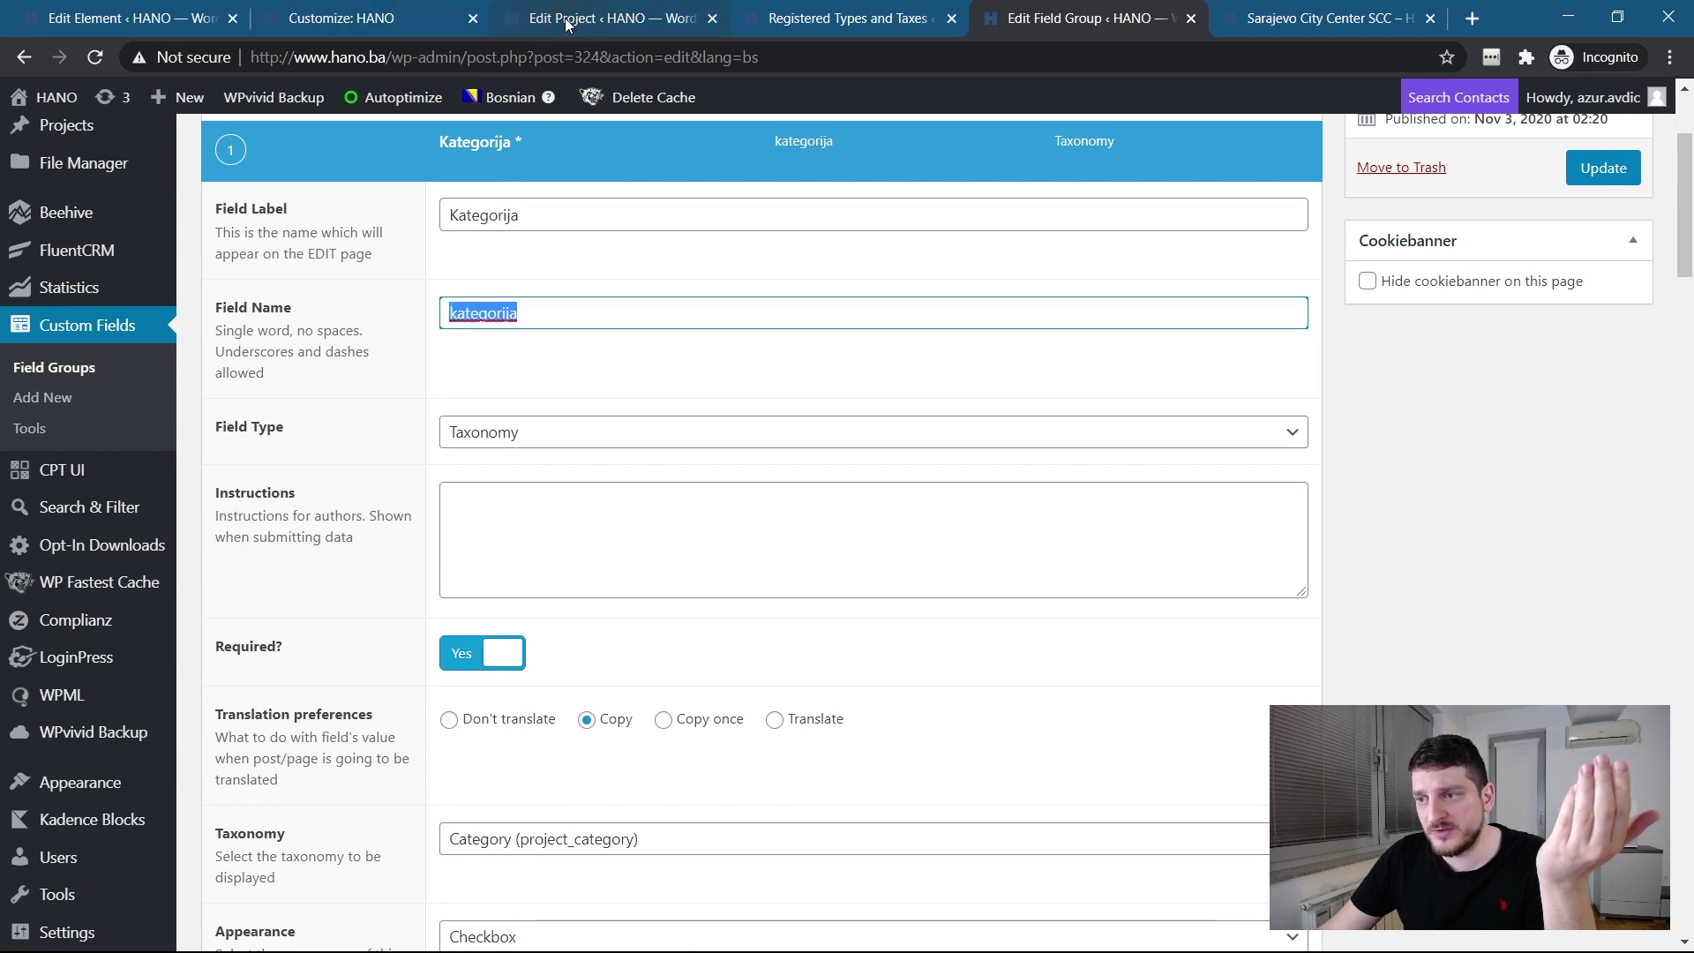
click(565, 314)
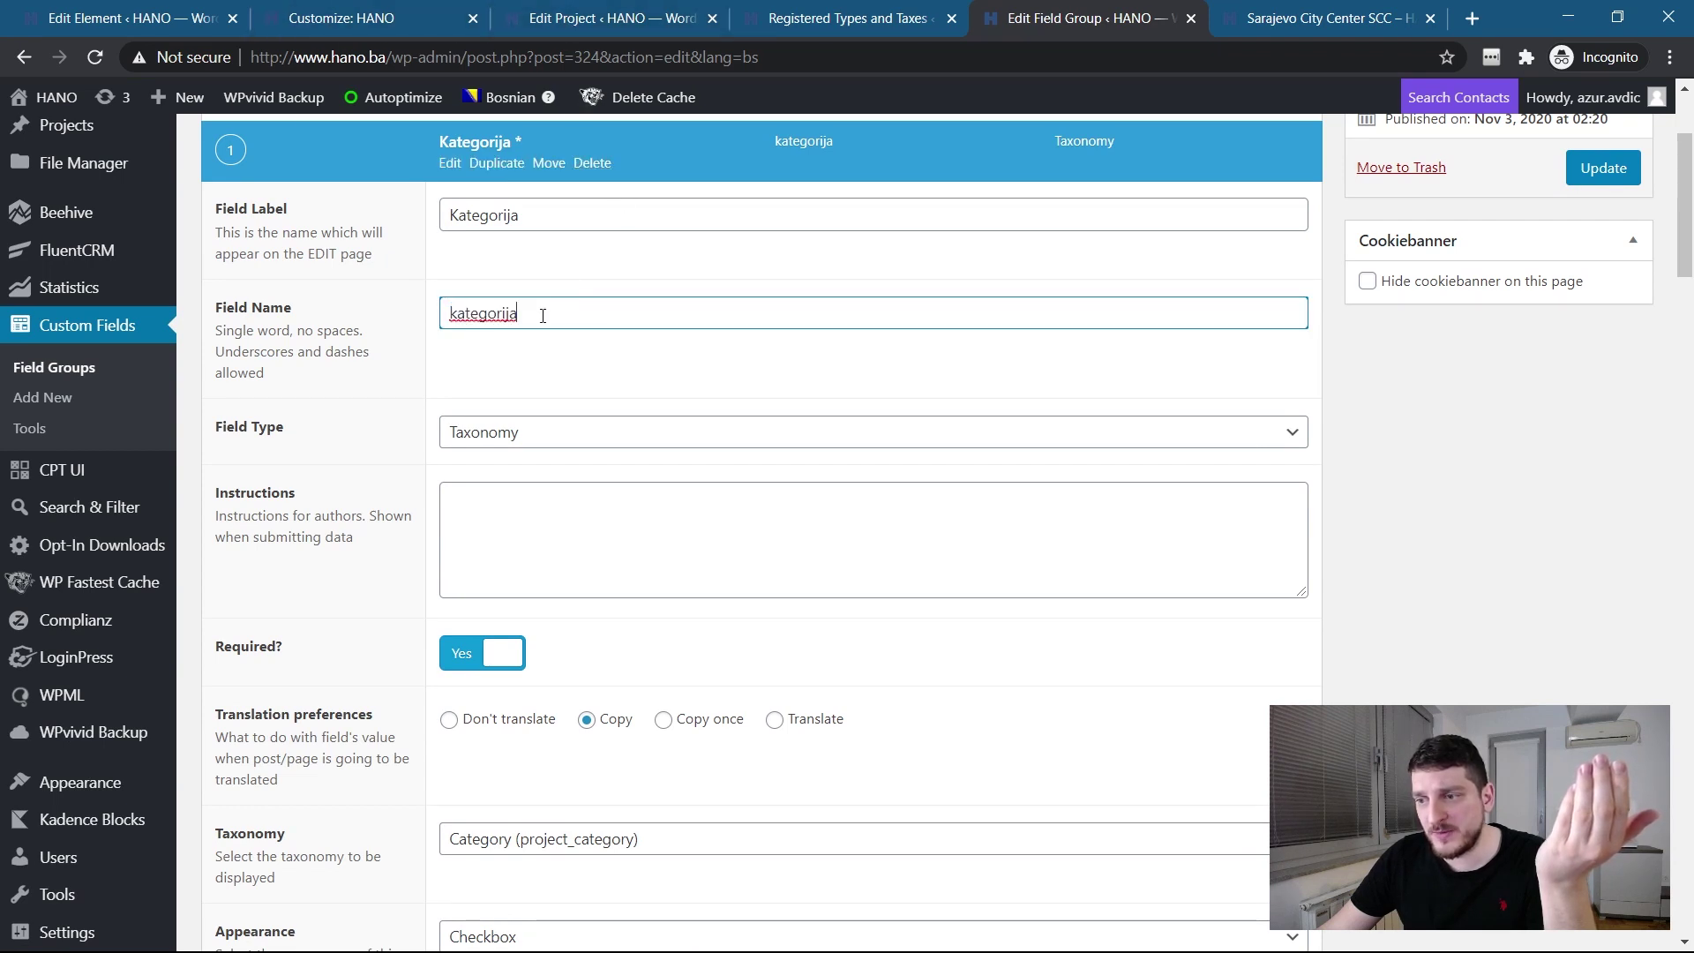
double_click(540, 313)
click(169, 26)
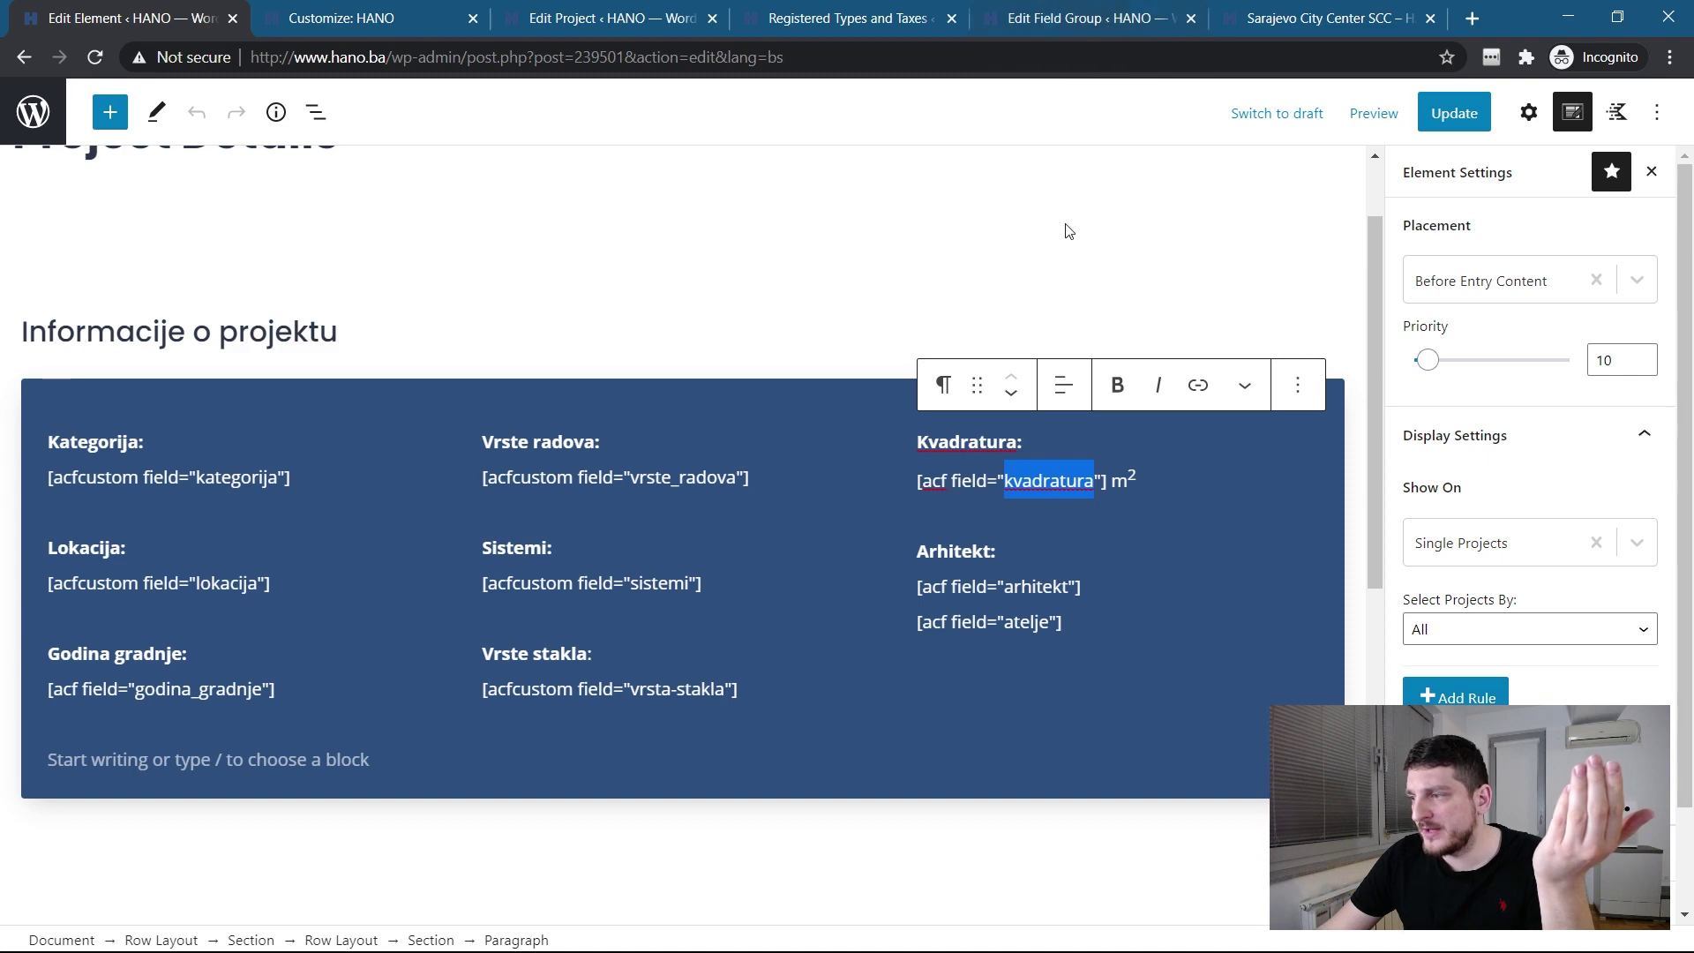
scroll(1514, 581, down, 2)
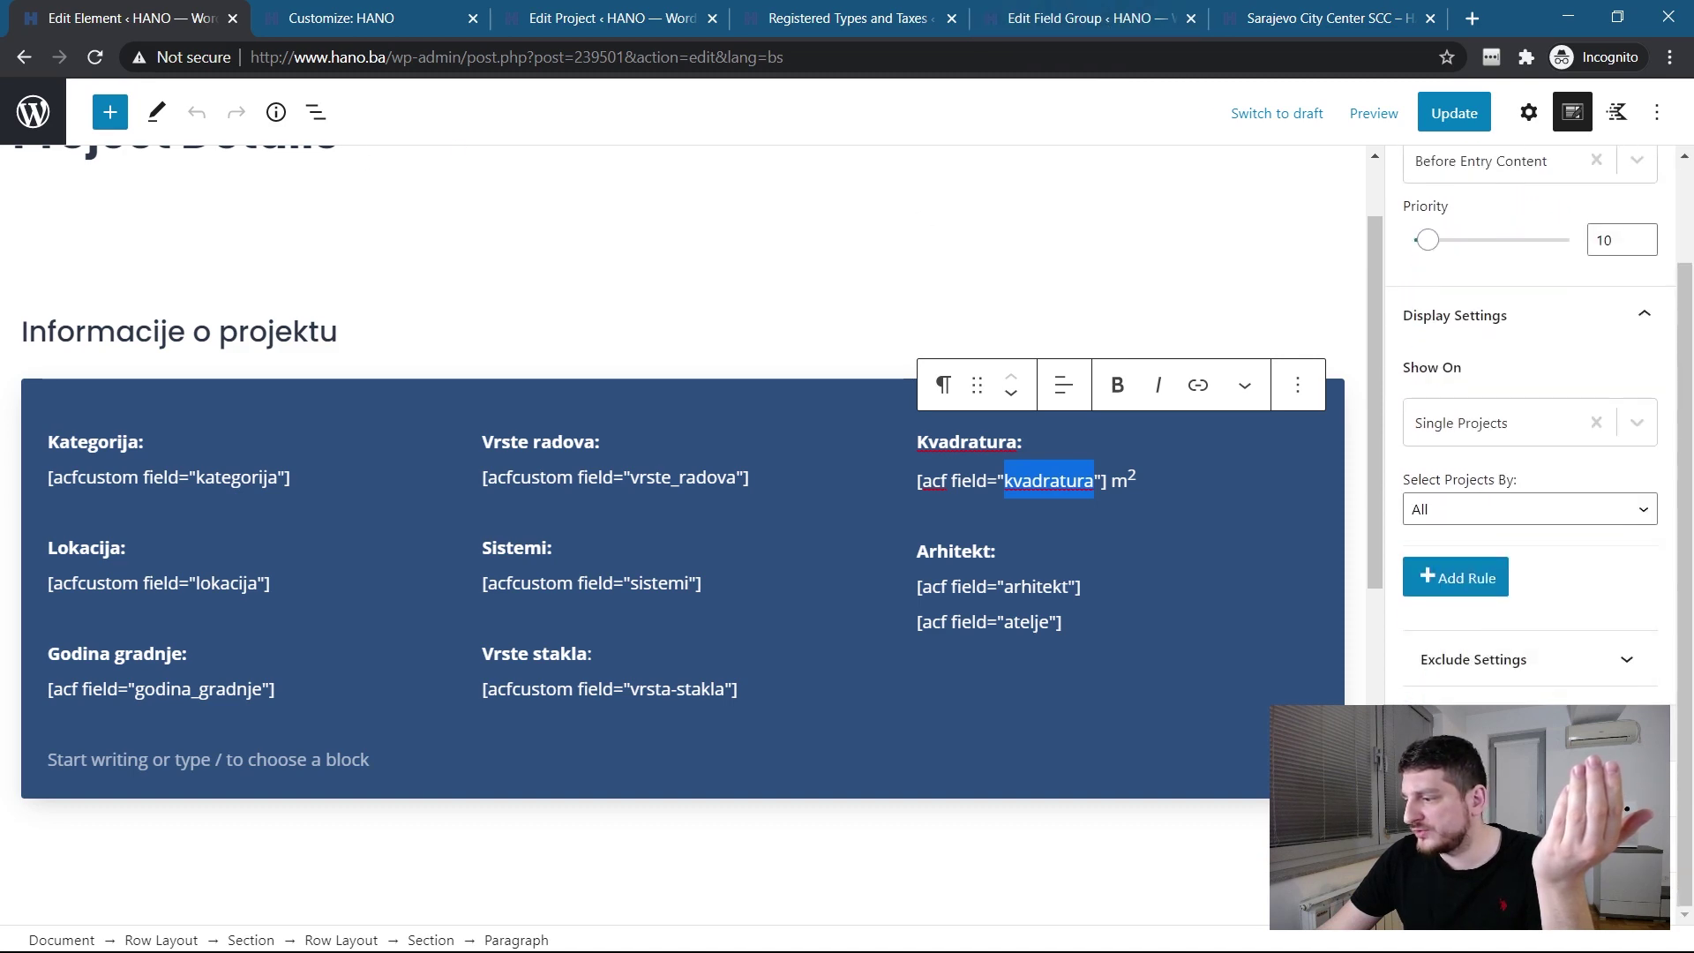
scroll(1514, 581, up, 2)
Step: Collapse the Kategorija field in the Project properties field group and expand Kvadratura to check its field name
click(579, 30)
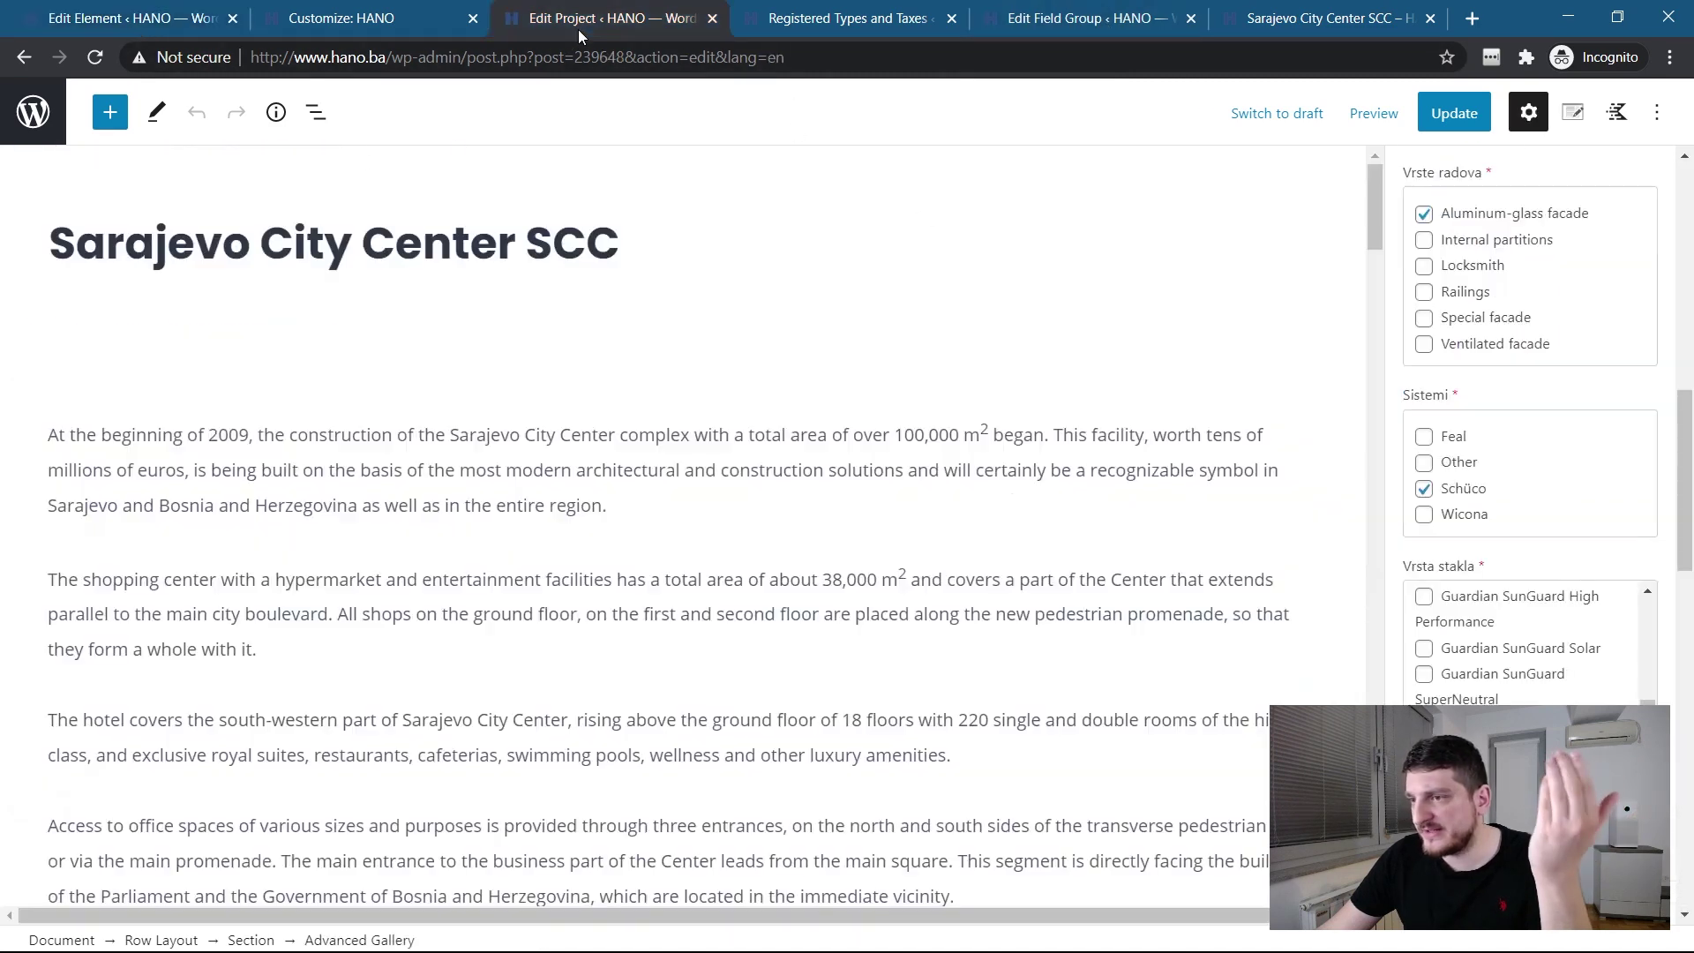
click(806, 23)
click(1050, 19)
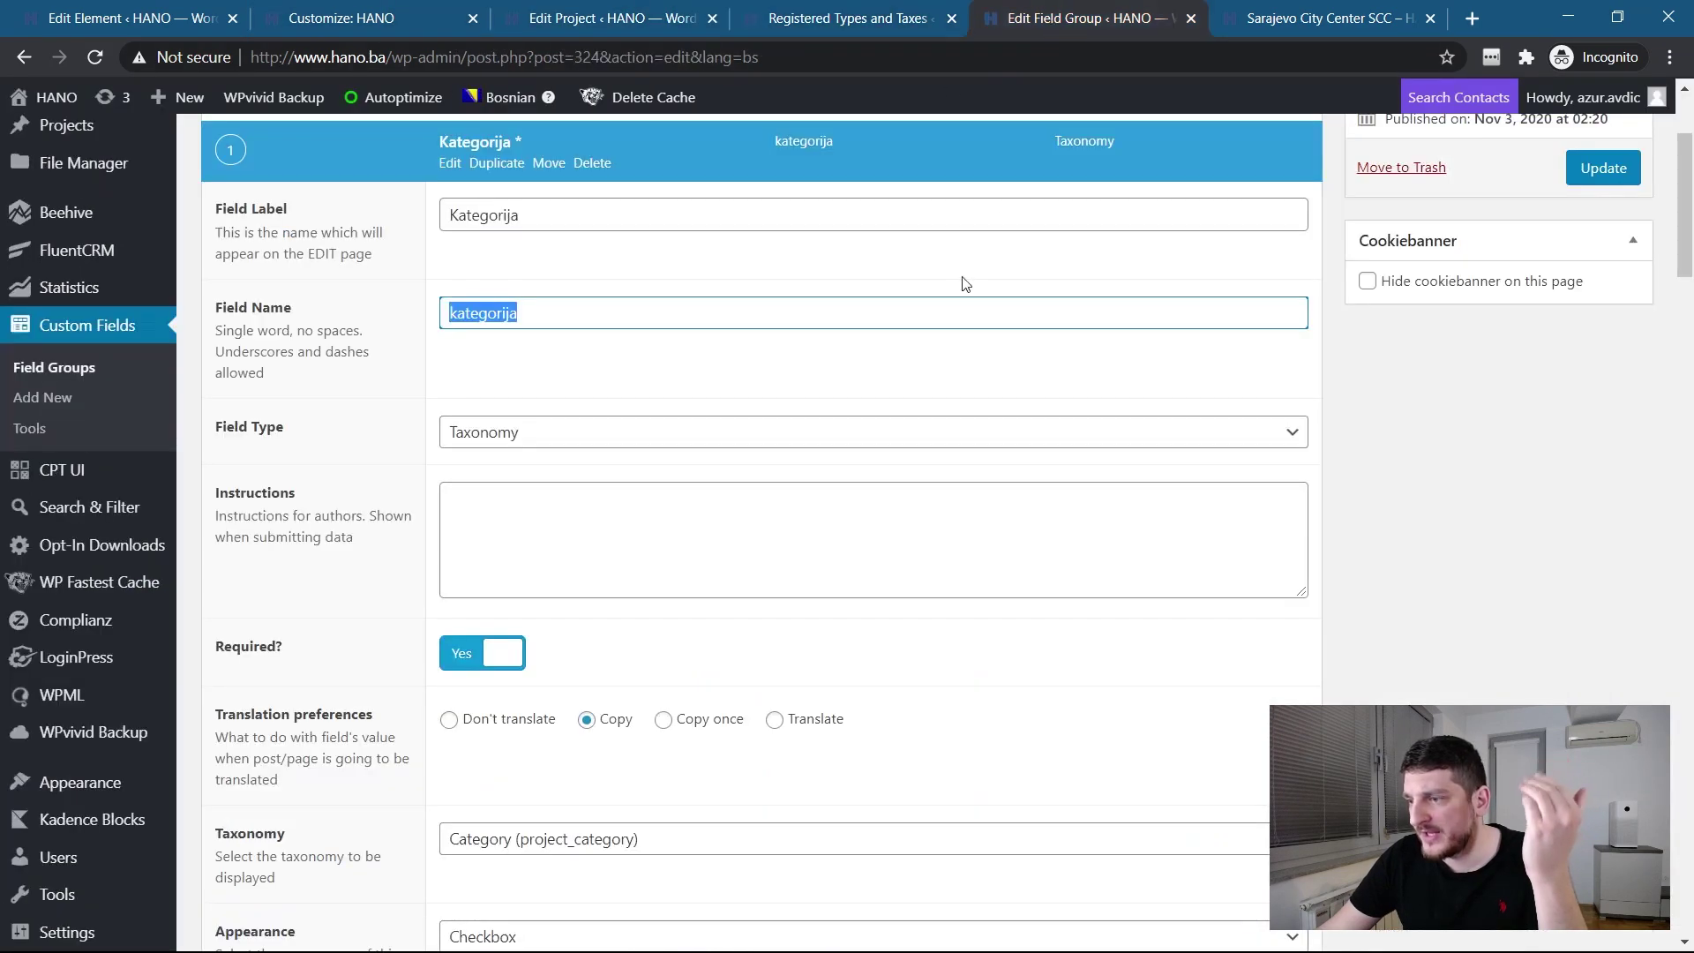
click(462, 186)
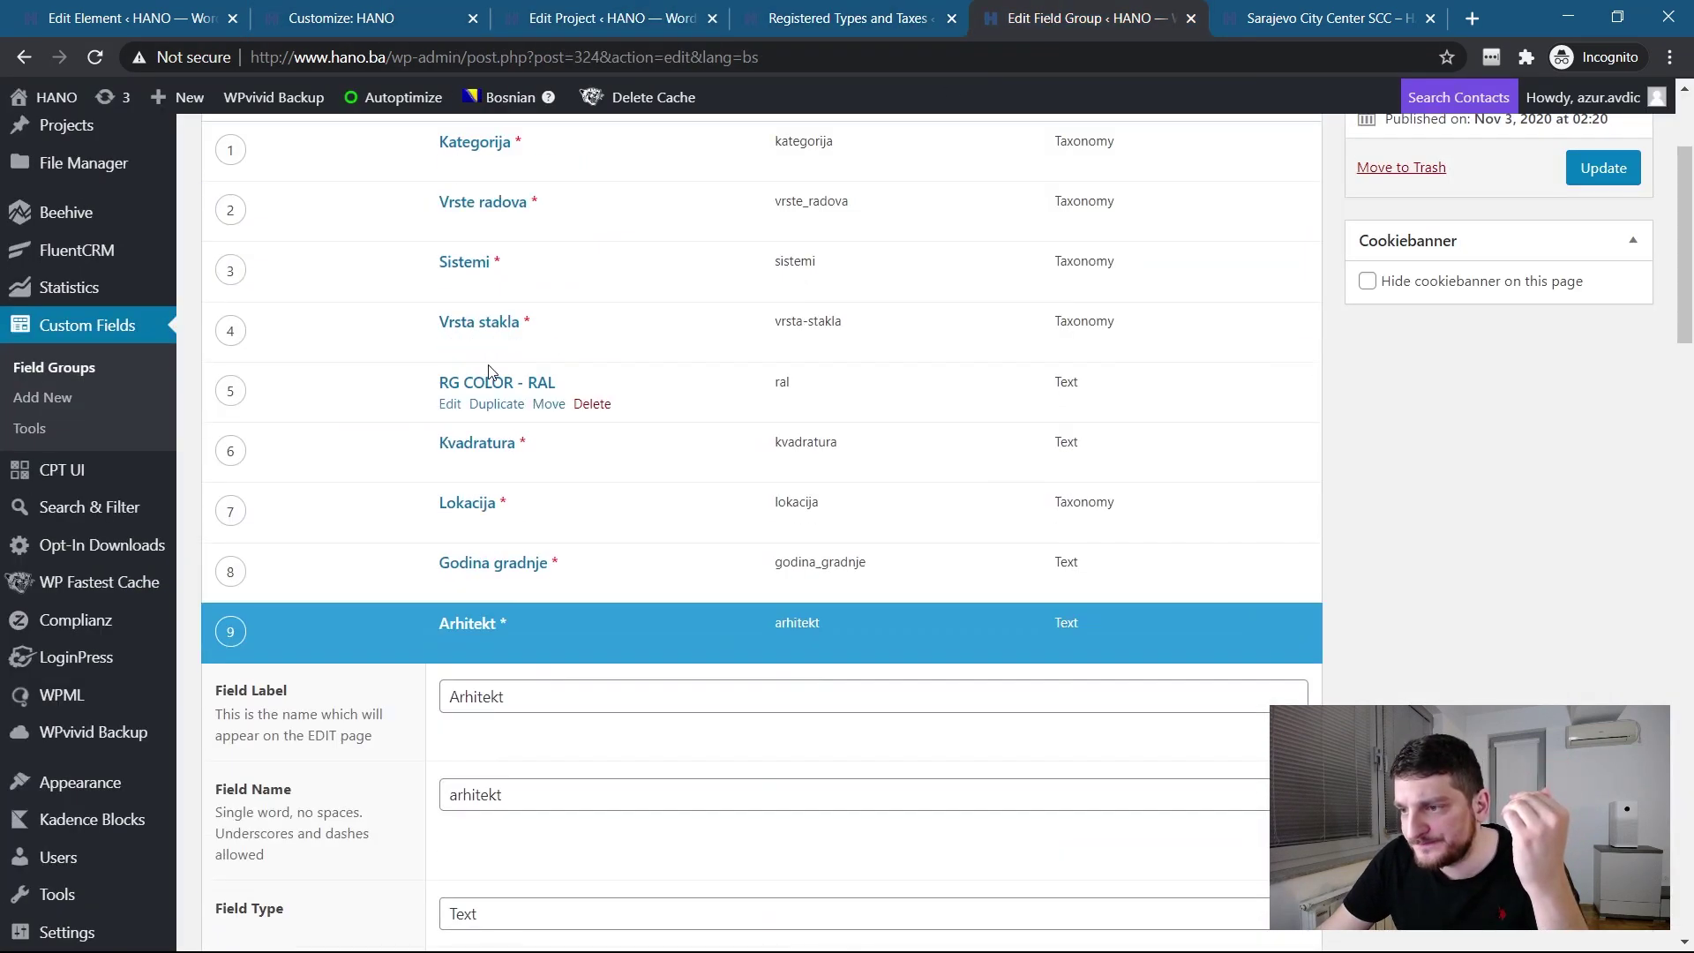
click(450, 465)
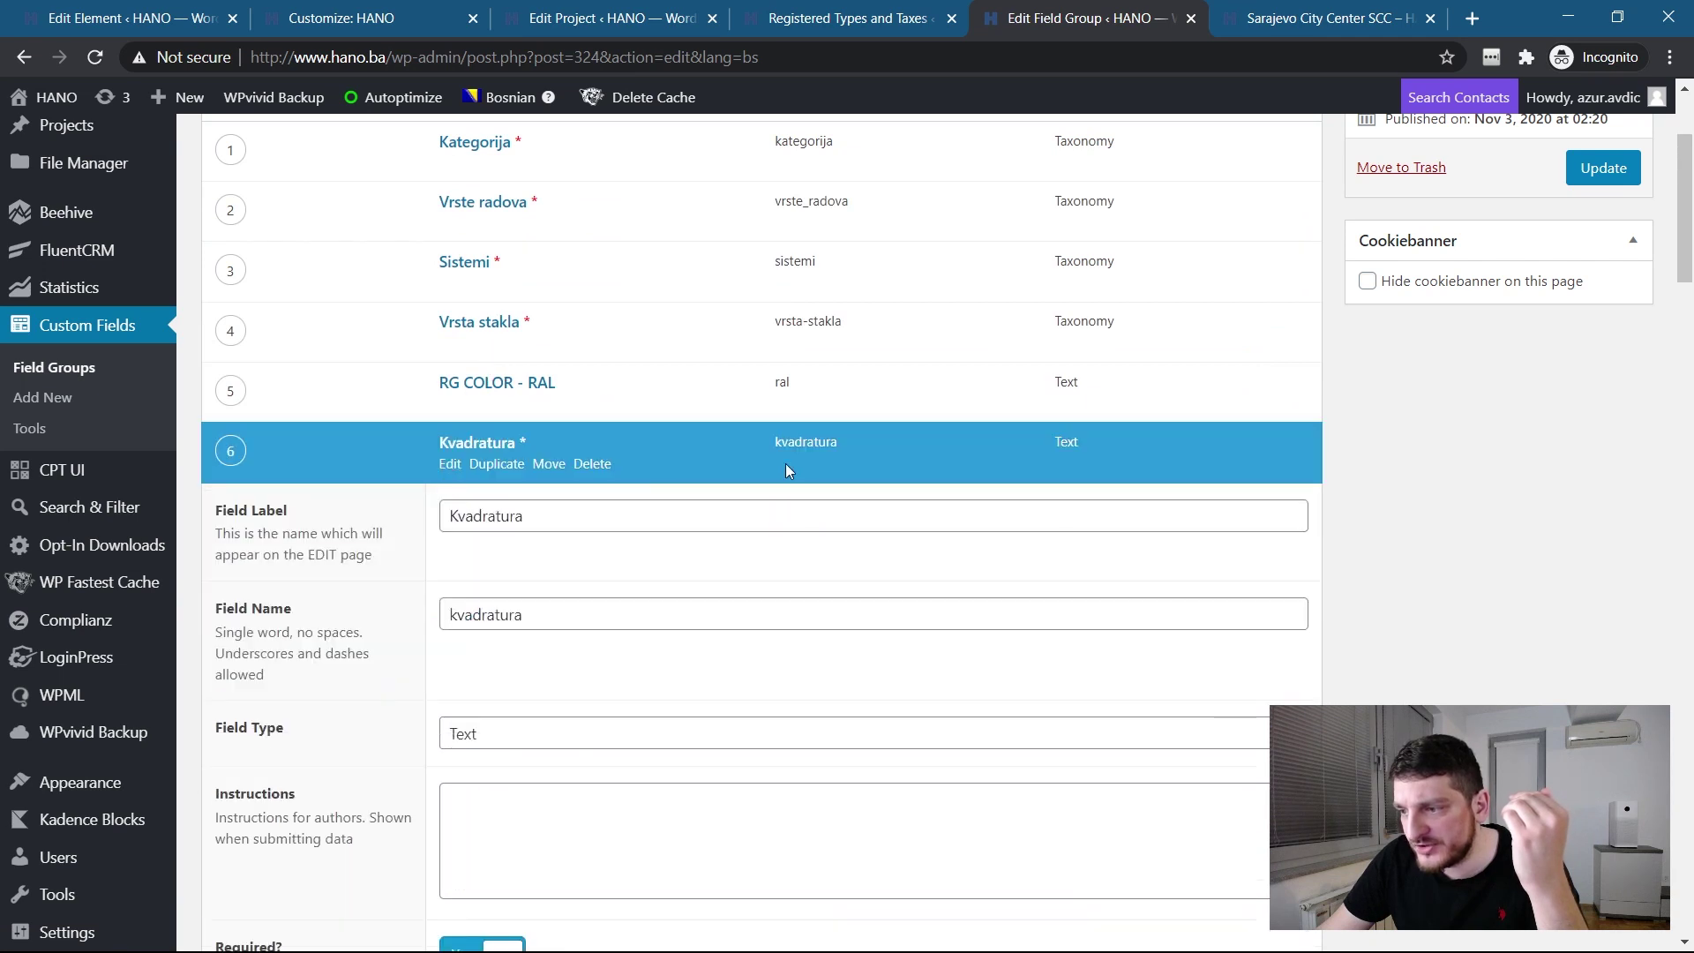
double_click(548, 615)
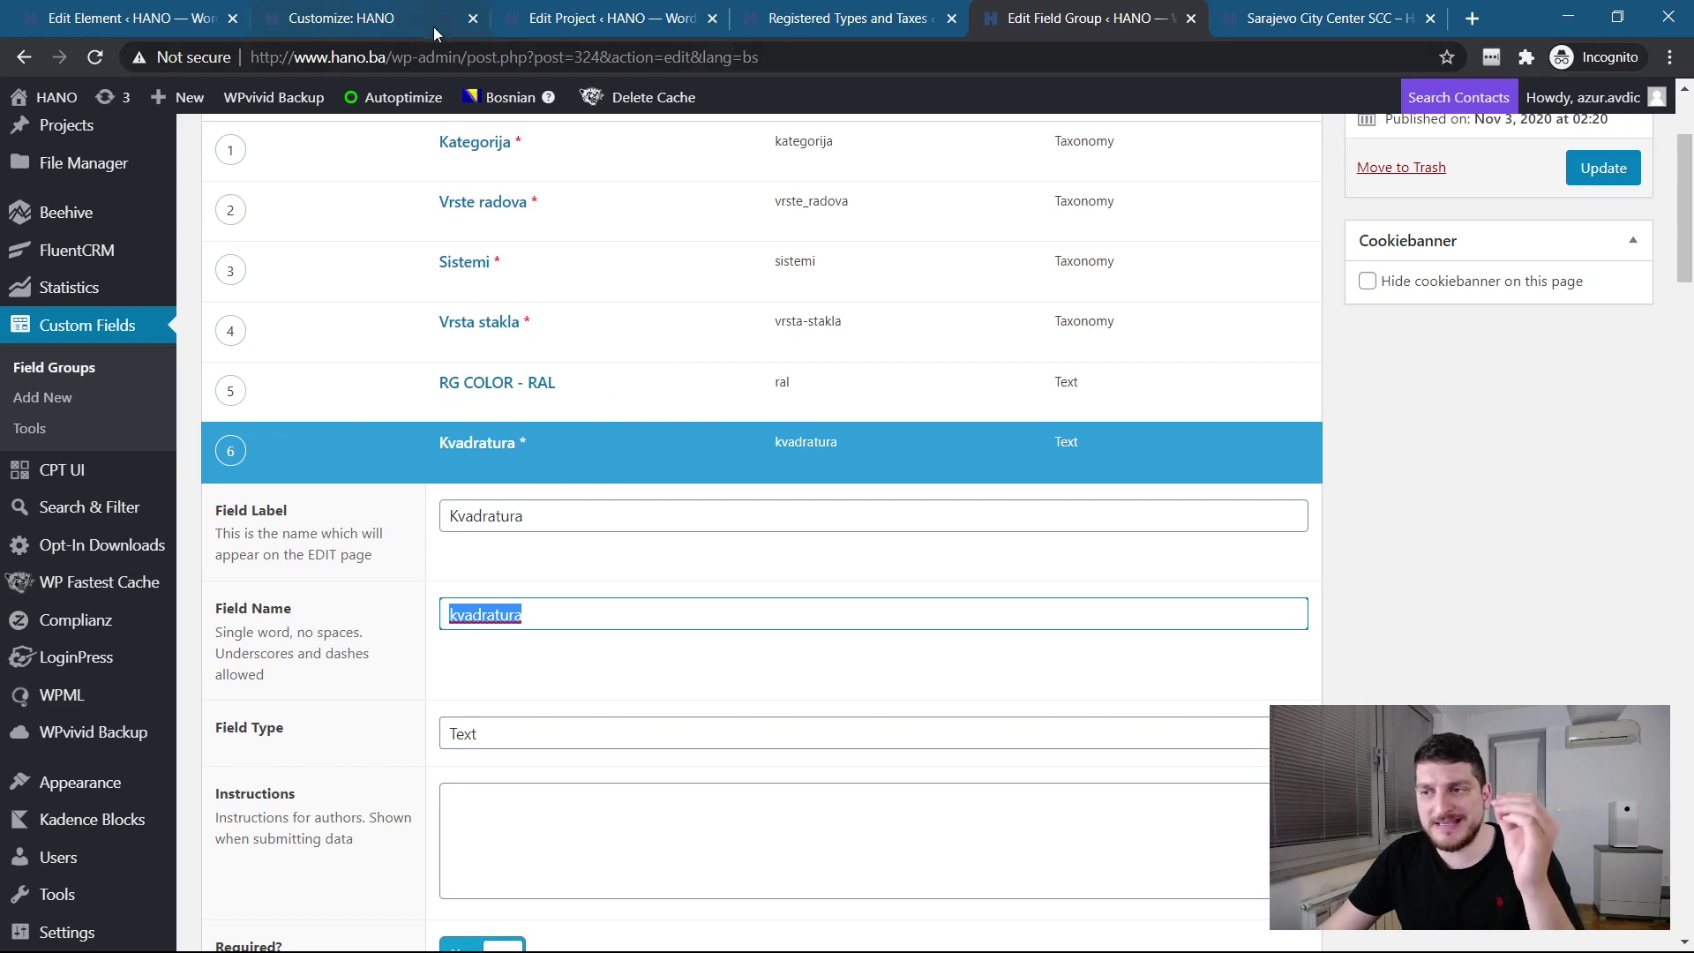
Step: Compare the acf shortcode for Kvadratura with the acfcustom shortcode for Vrste radova in the Project Details element
click(361, 22)
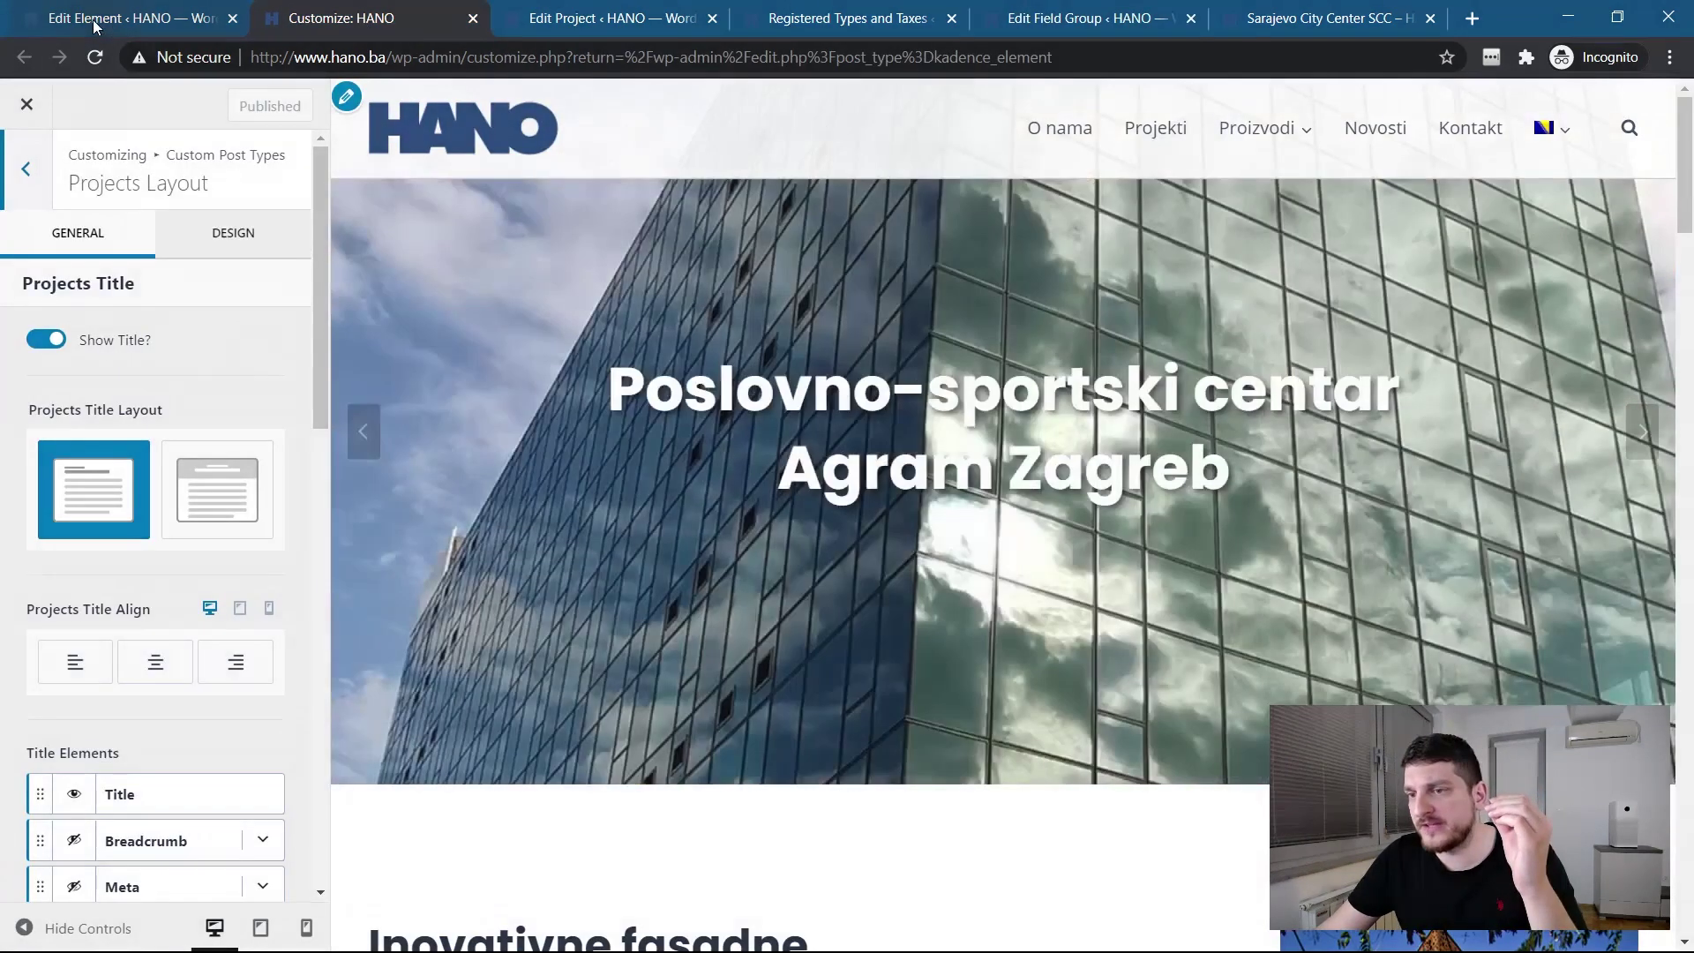
click(133, 17)
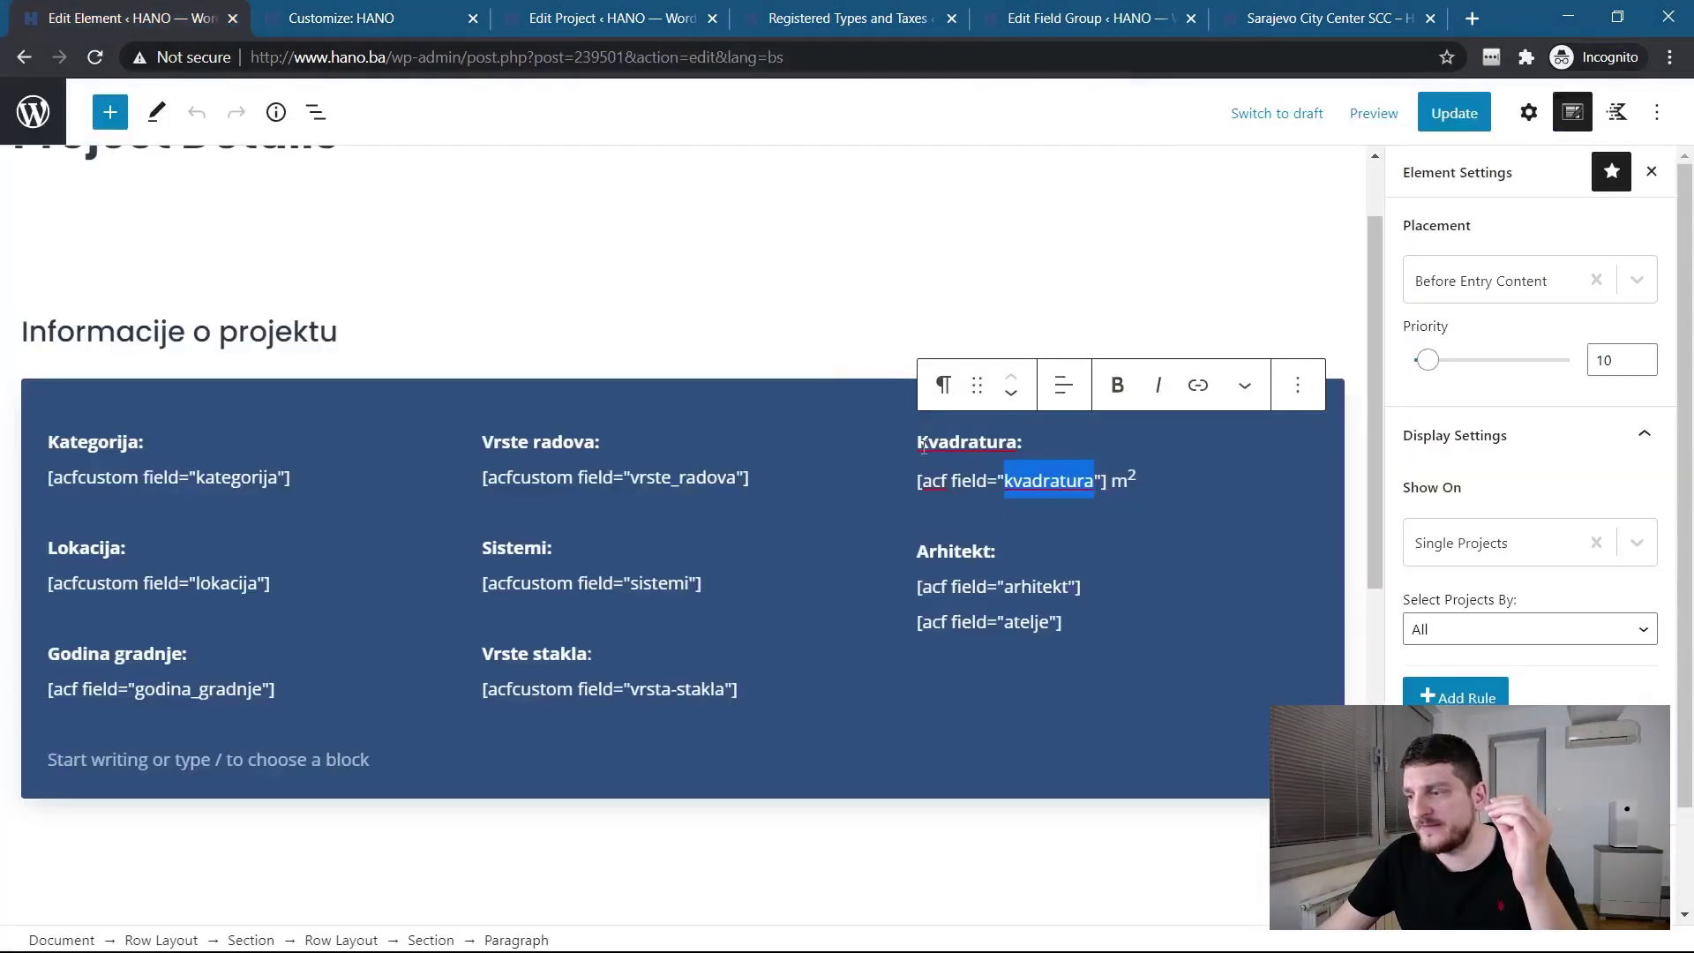
click(1030, 480)
click(1051, 483)
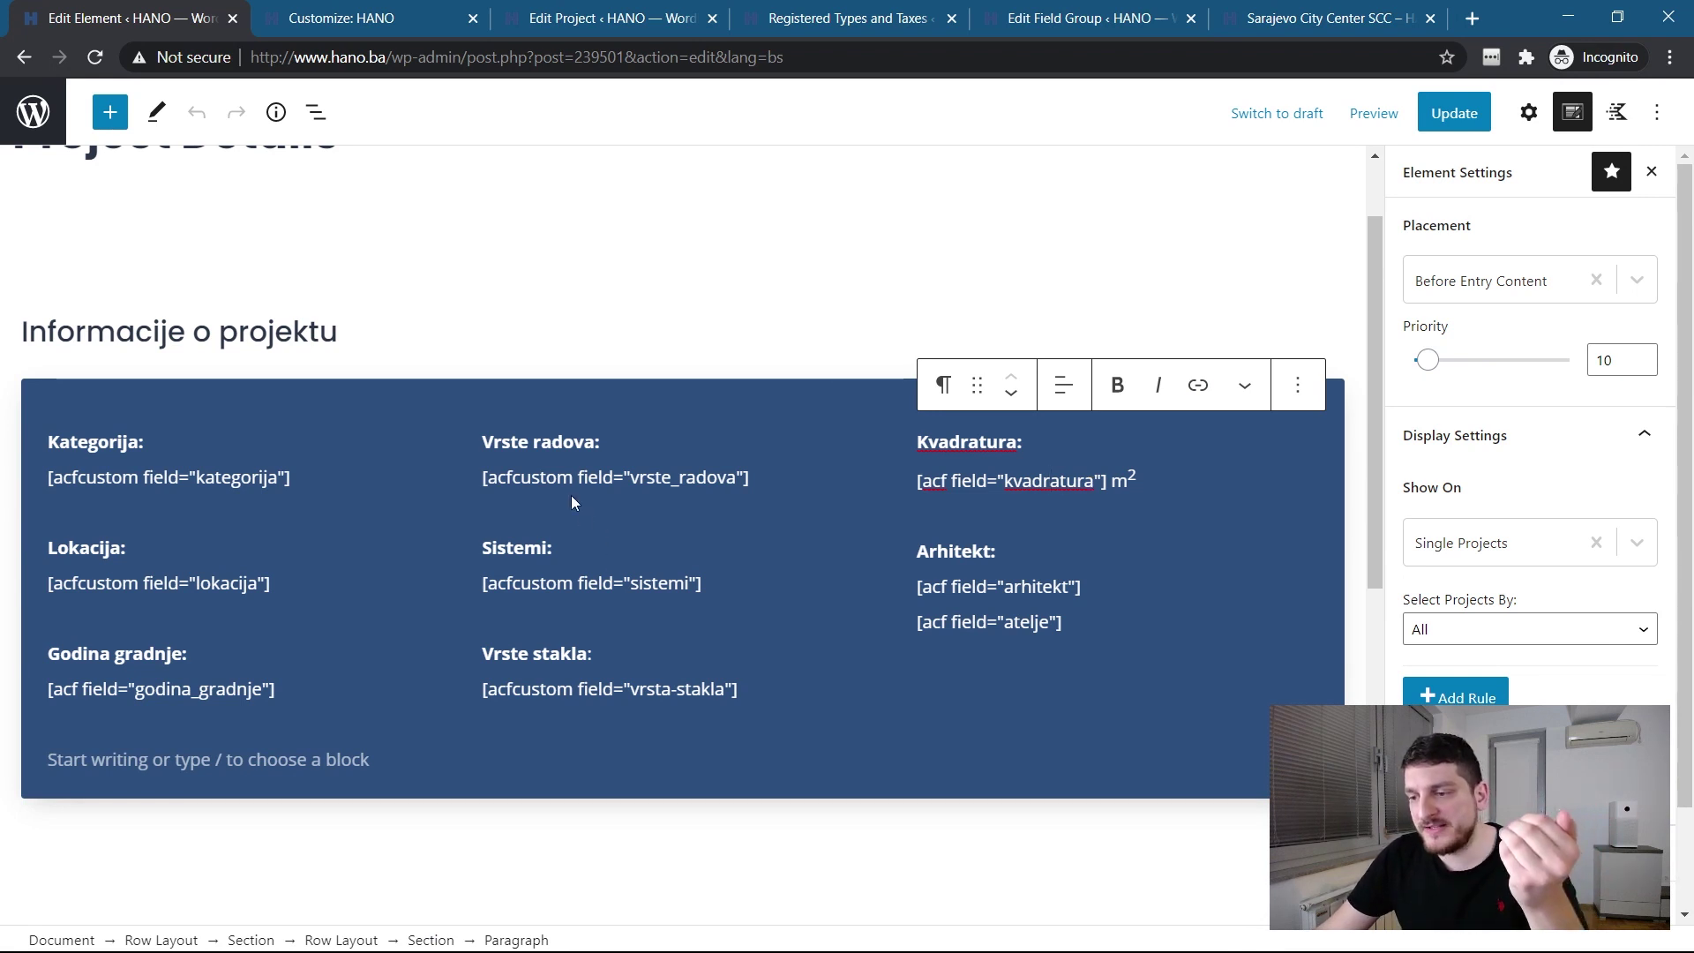
drag(487, 479, 575, 478)
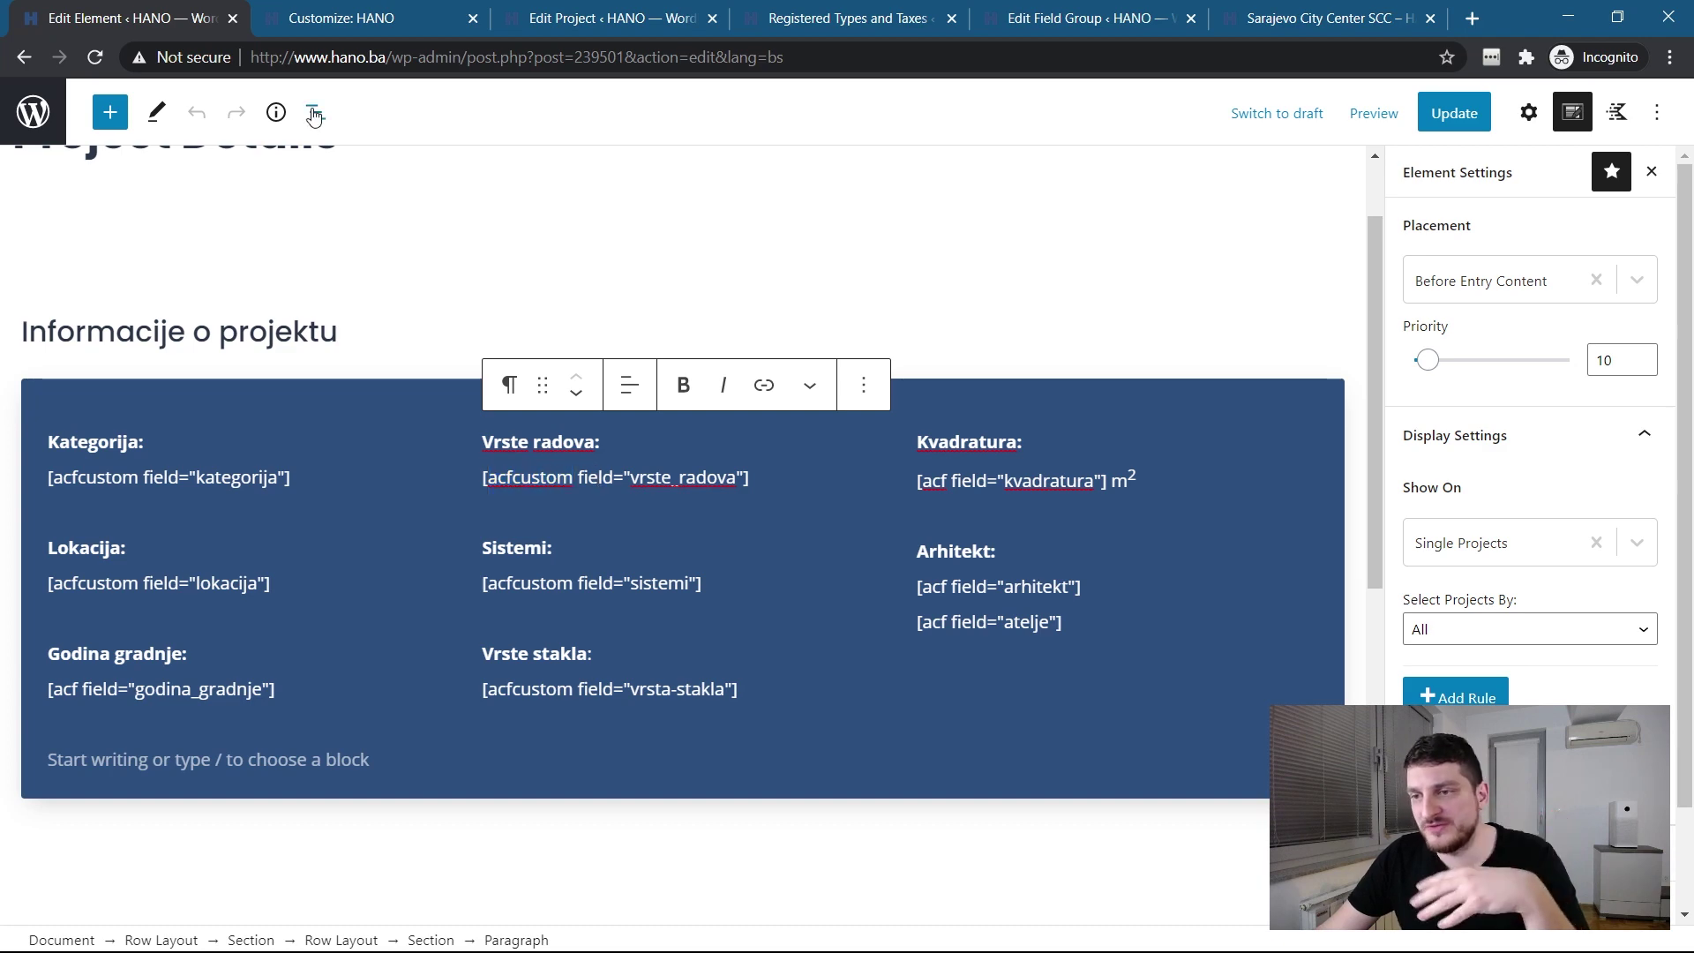
Step: Close the Customizer and look through the Vrsta stakla options in the Sarajevo City Center SCC project editor
click(336, 26)
click(27, 105)
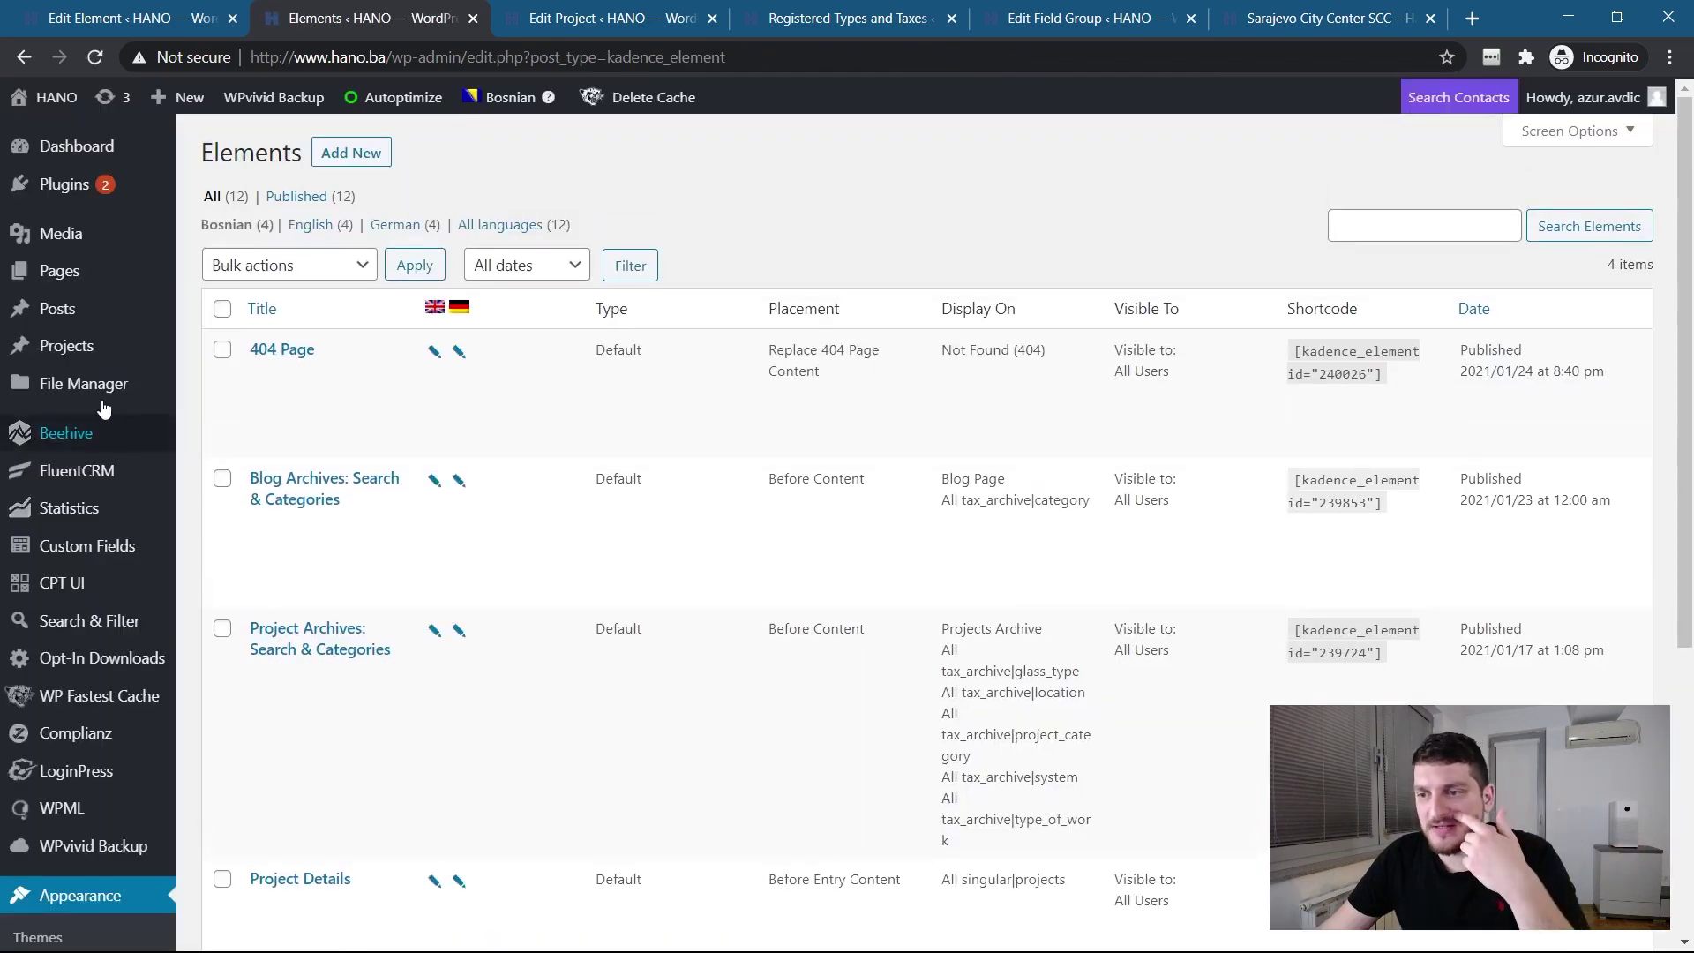
click(150, 19)
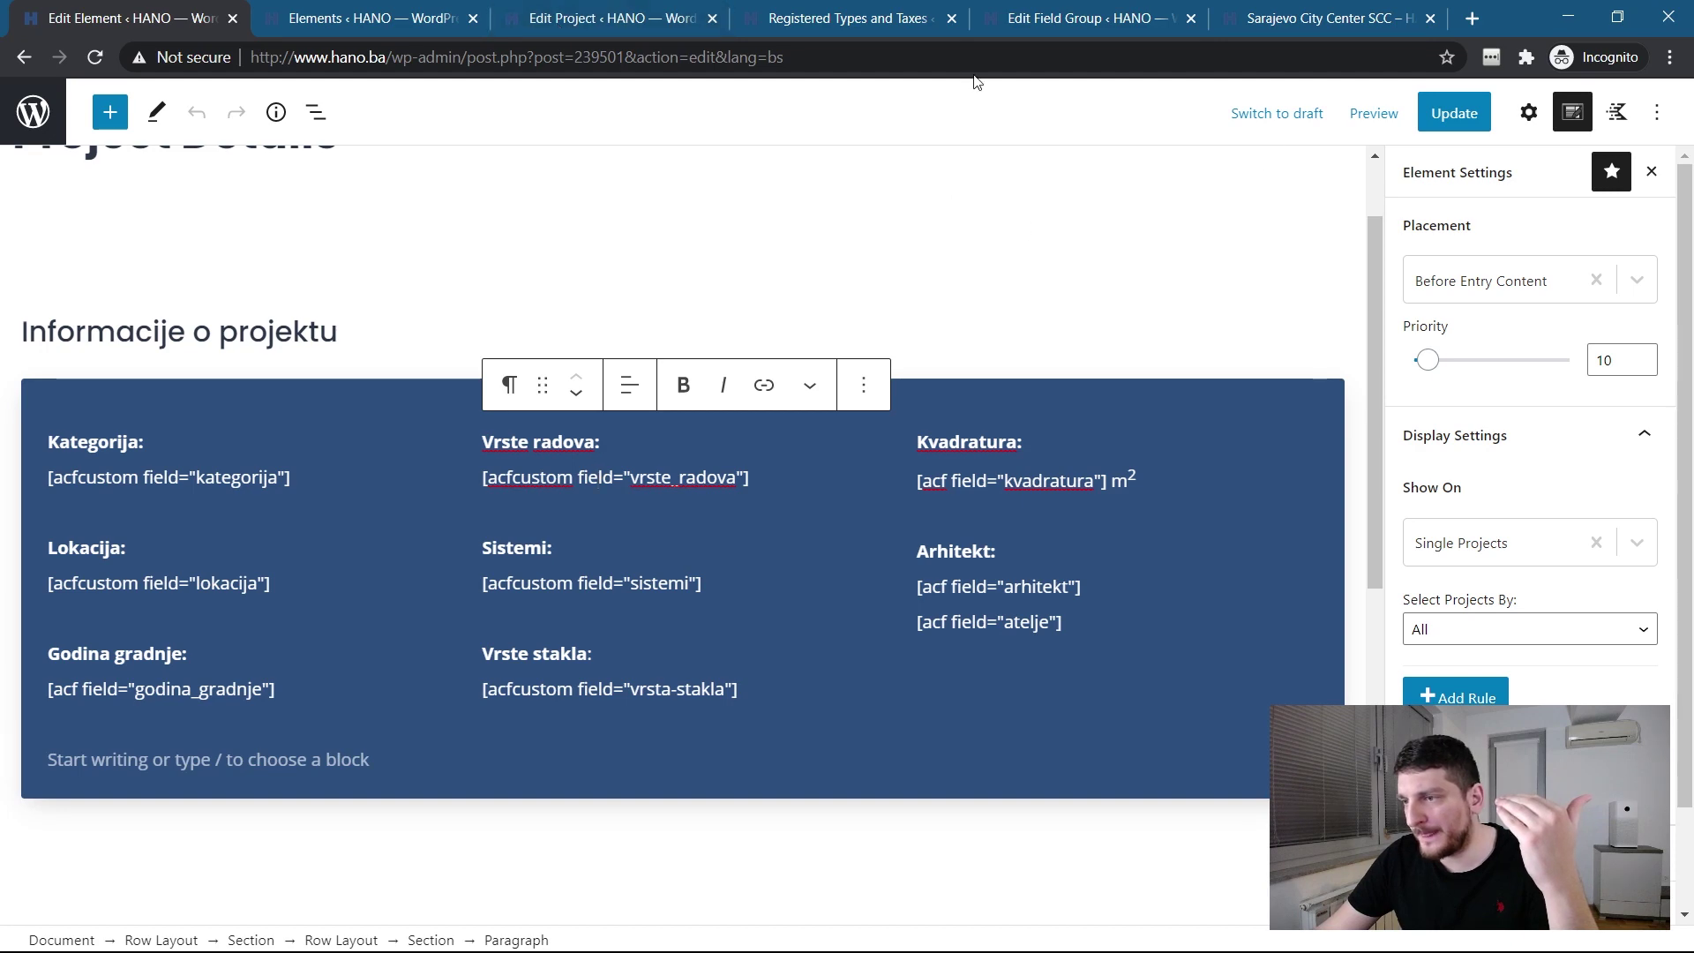
click(1016, 26)
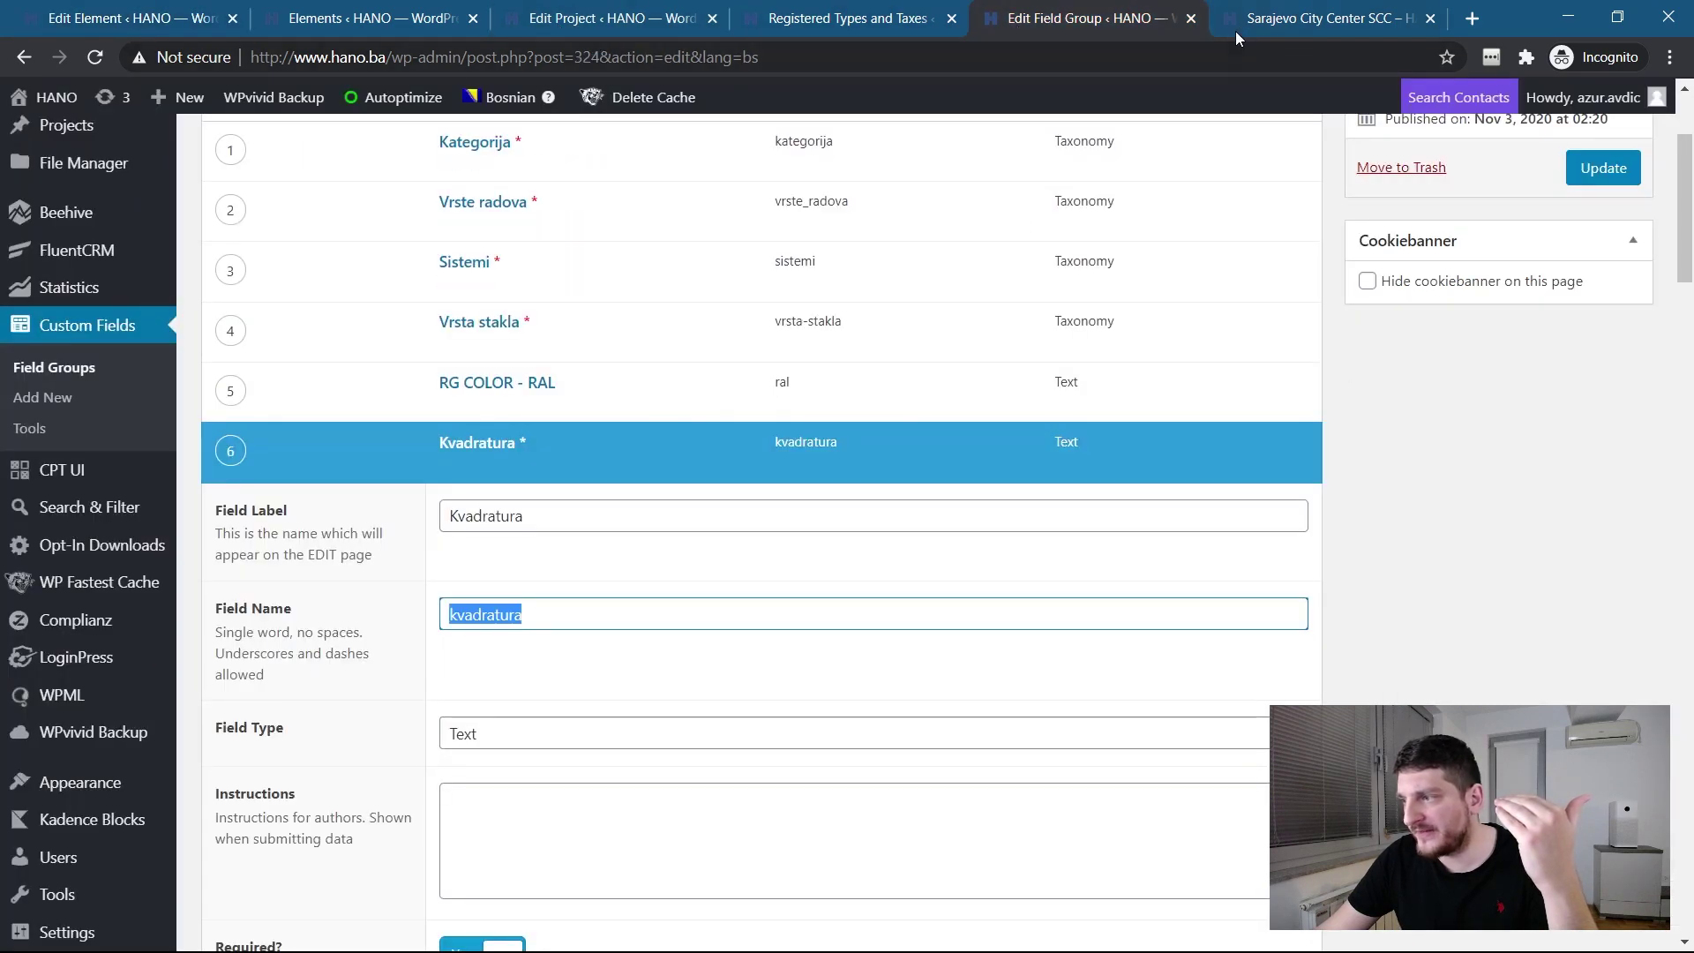
click(593, 26)
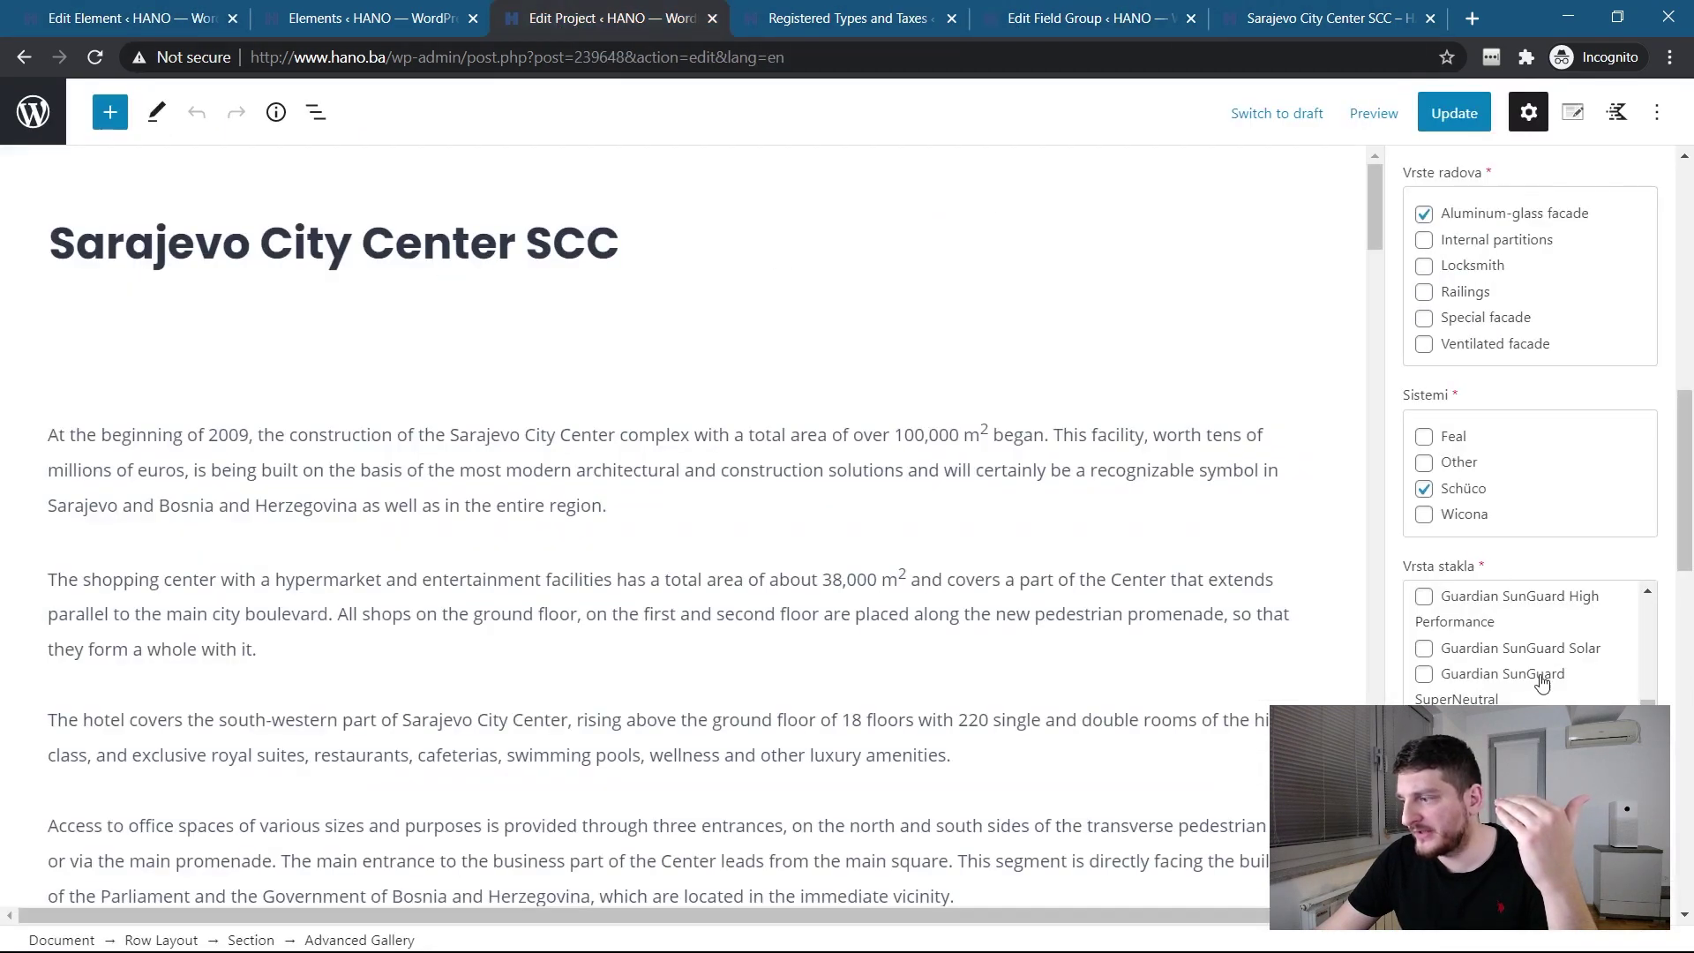
scroll(1517, 653, up, 5)
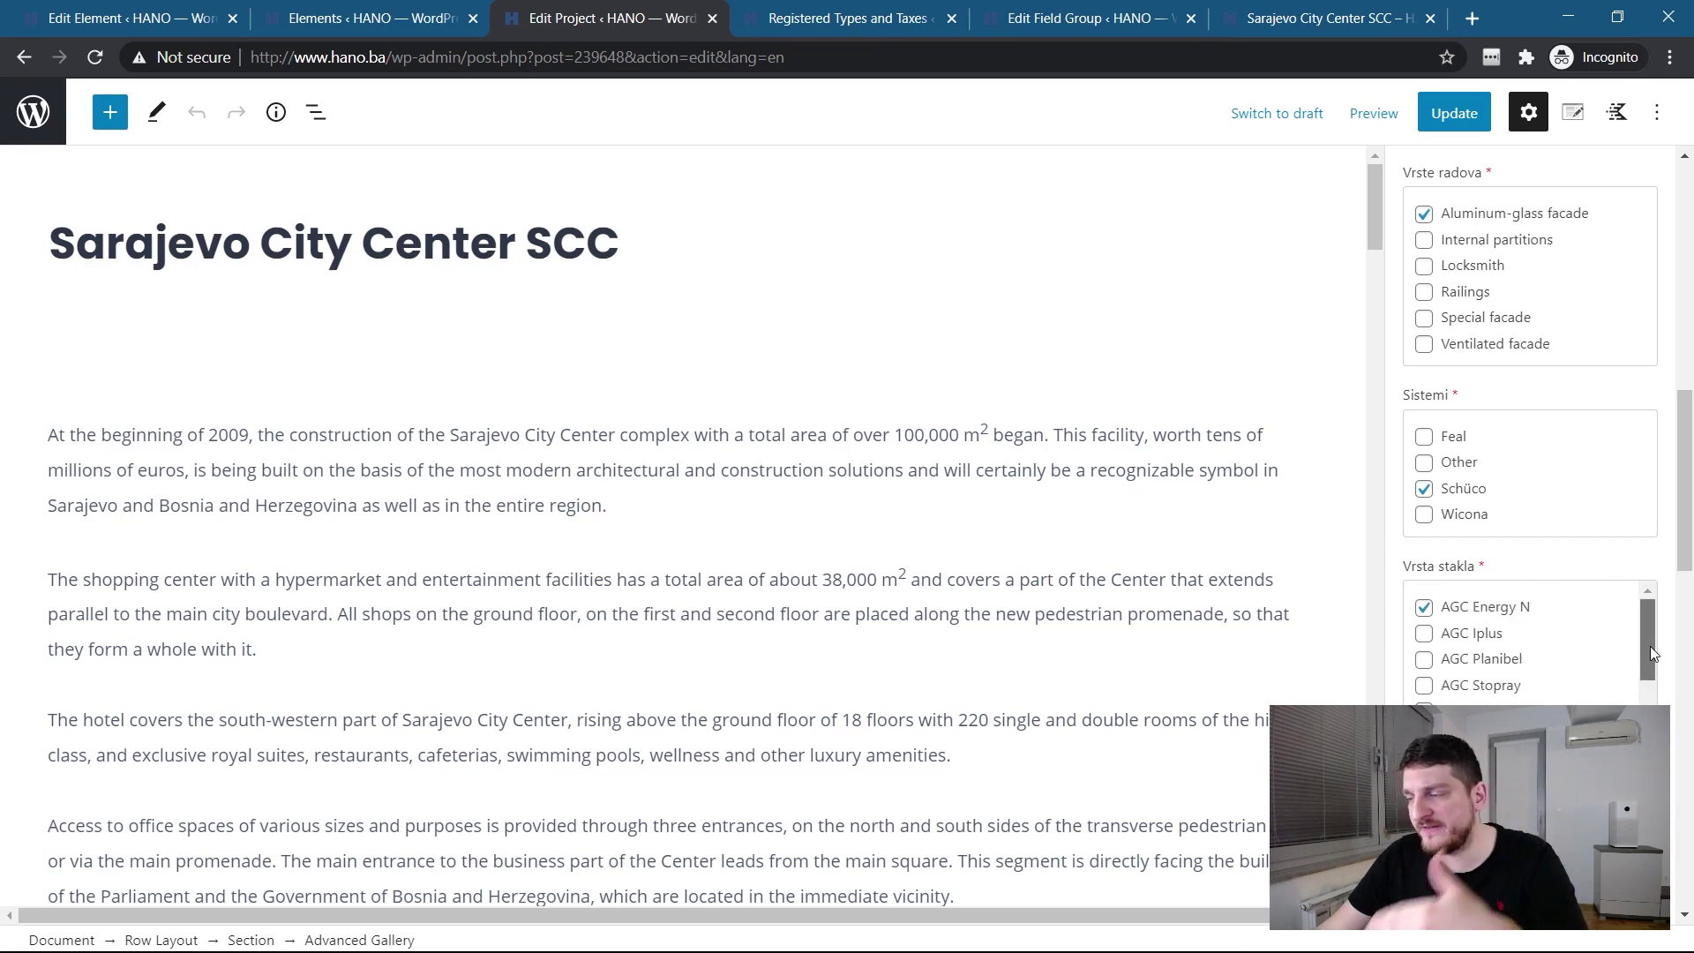
drag(1650, 653, 1648, 710)
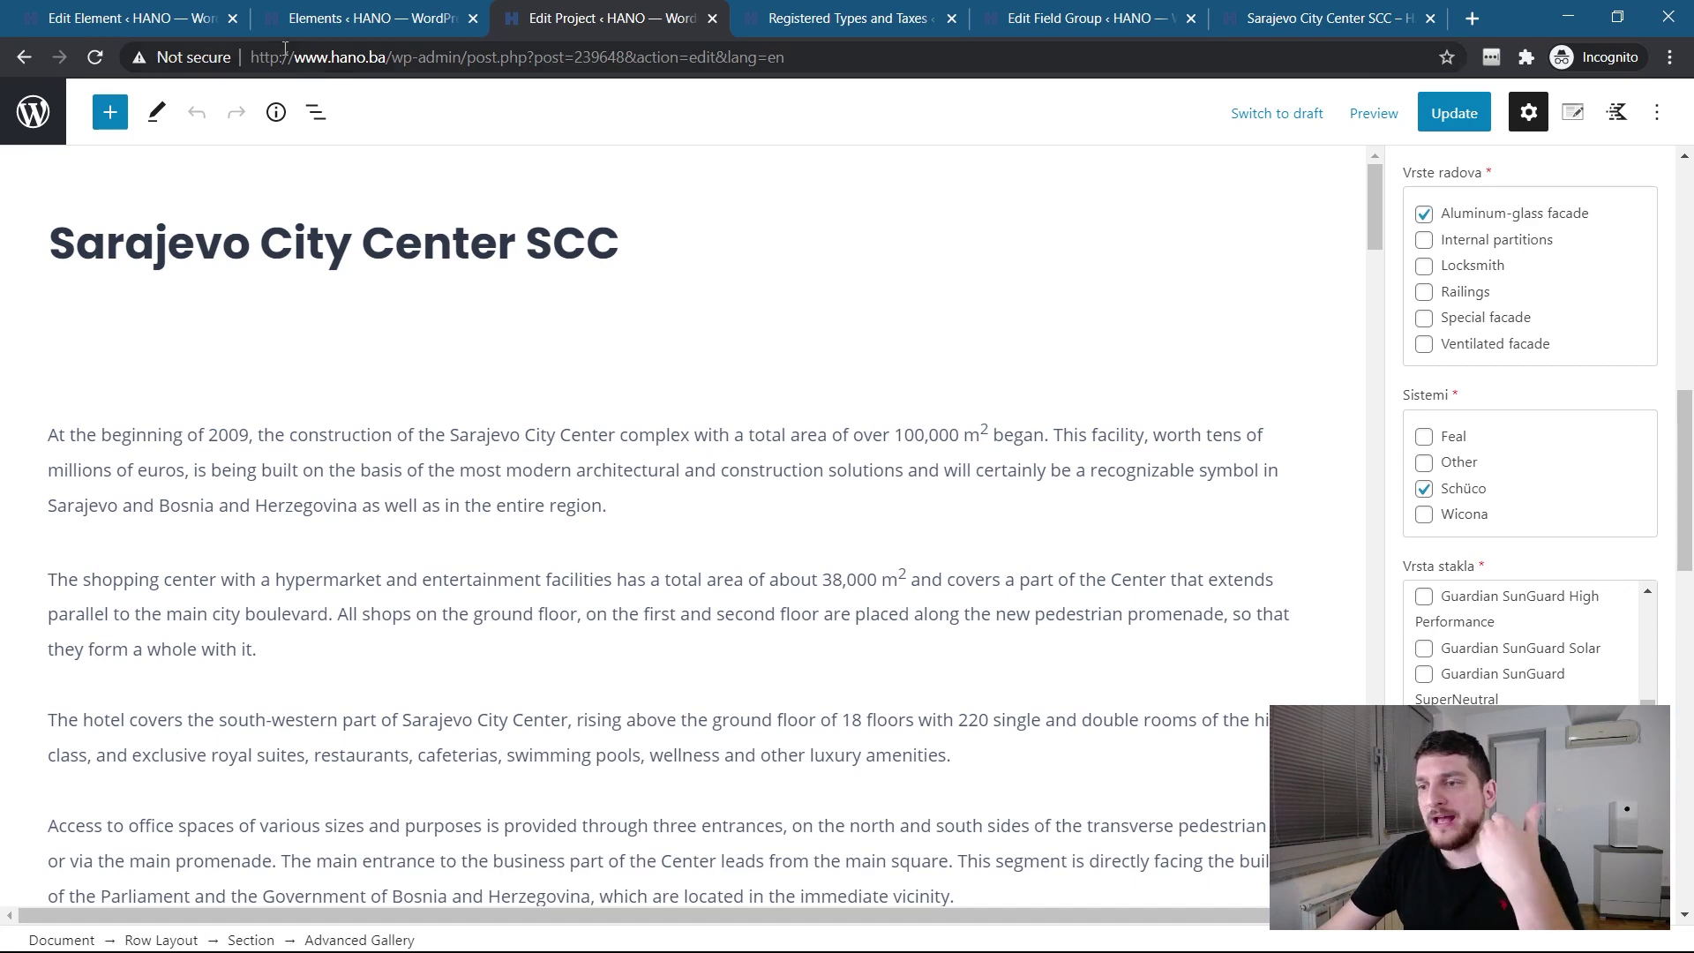
Step: Read the Advanced Custom Fields Shortcode plugin's description in the installed plugins list, and return to the Project Details element
click(119, 28)
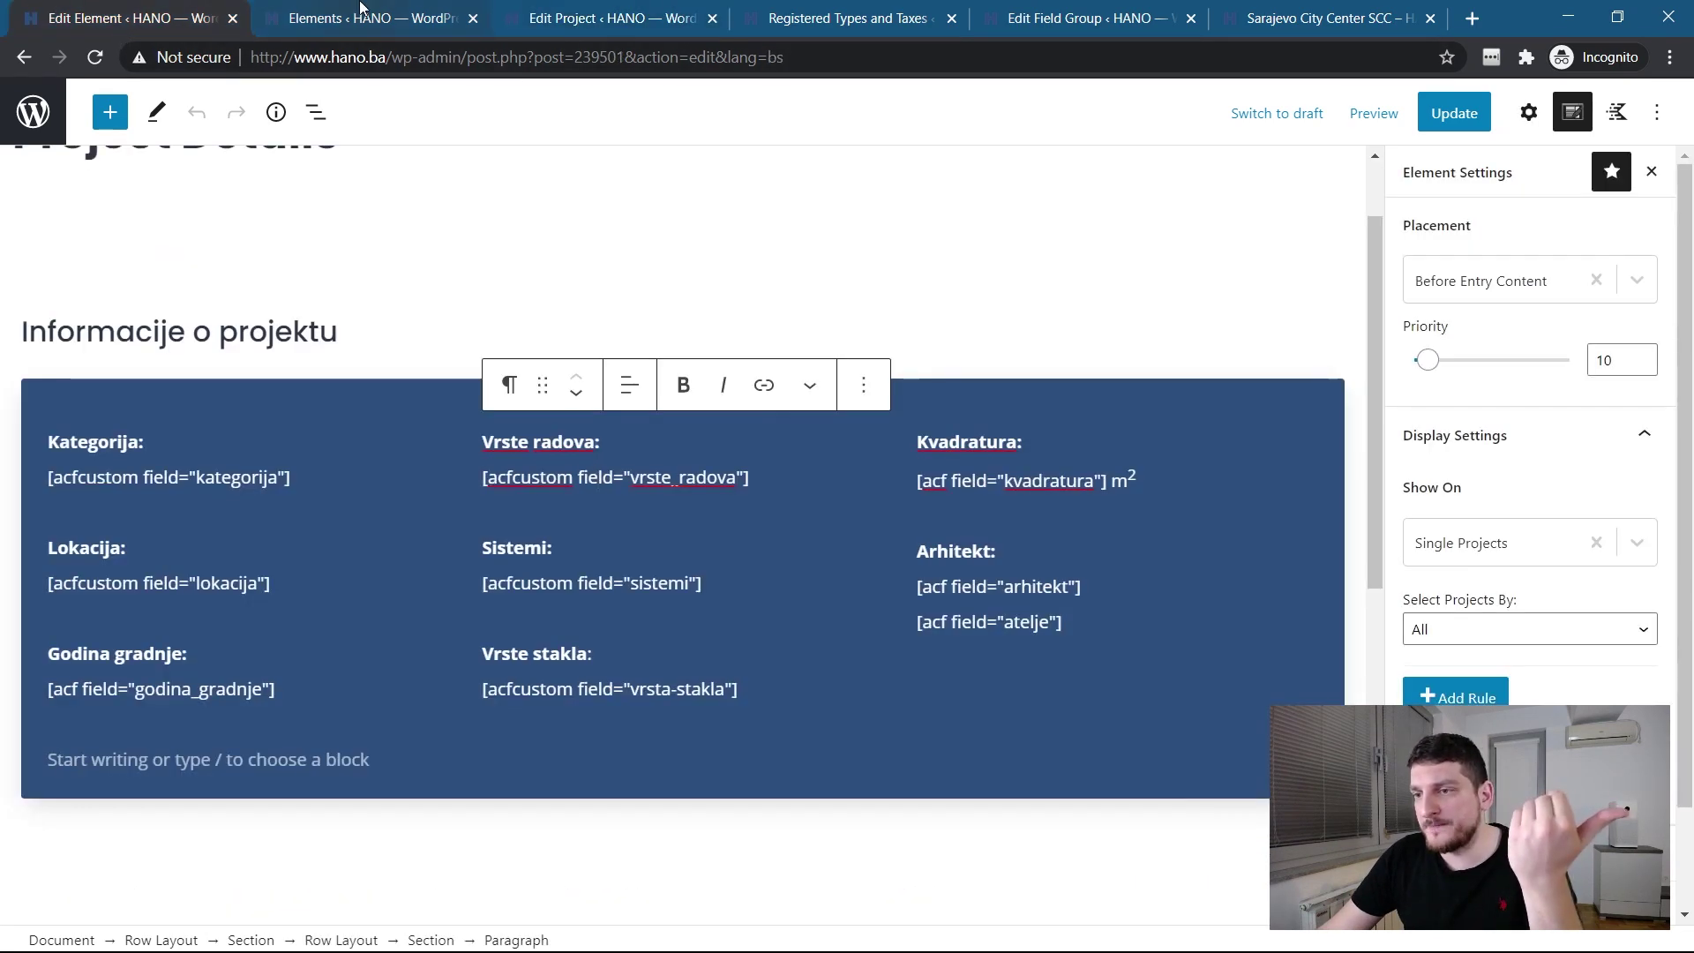
click(838, 17)
click(1049, 17)
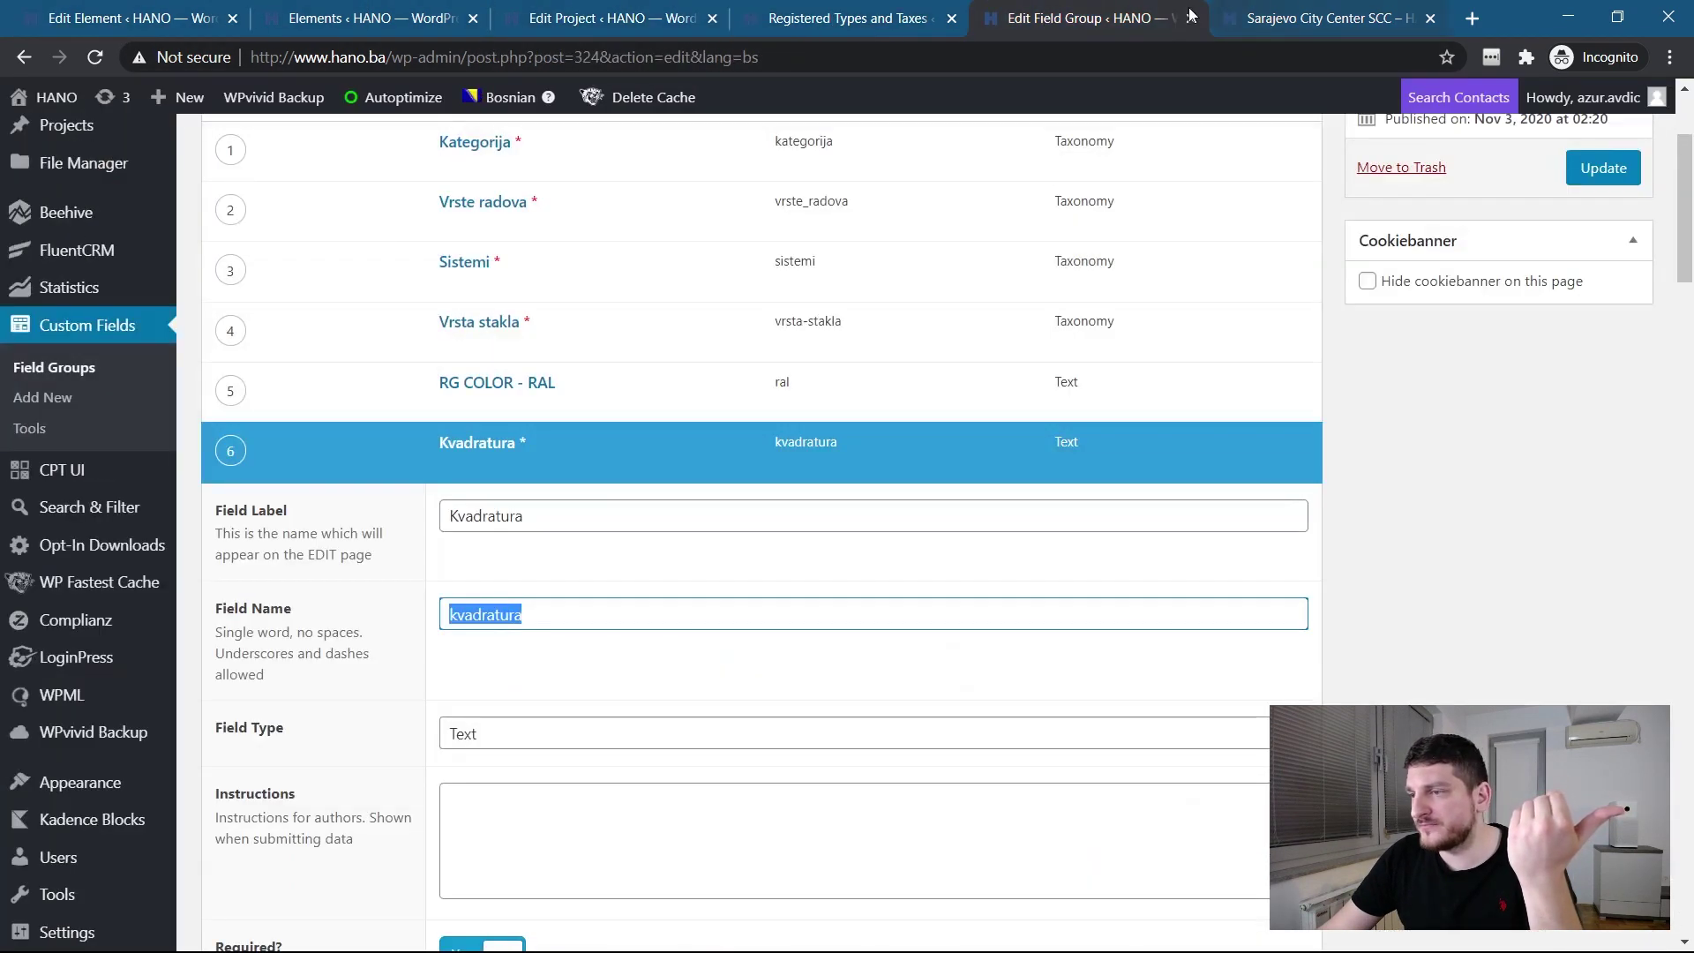
click(107, 28)
click(375, 18)
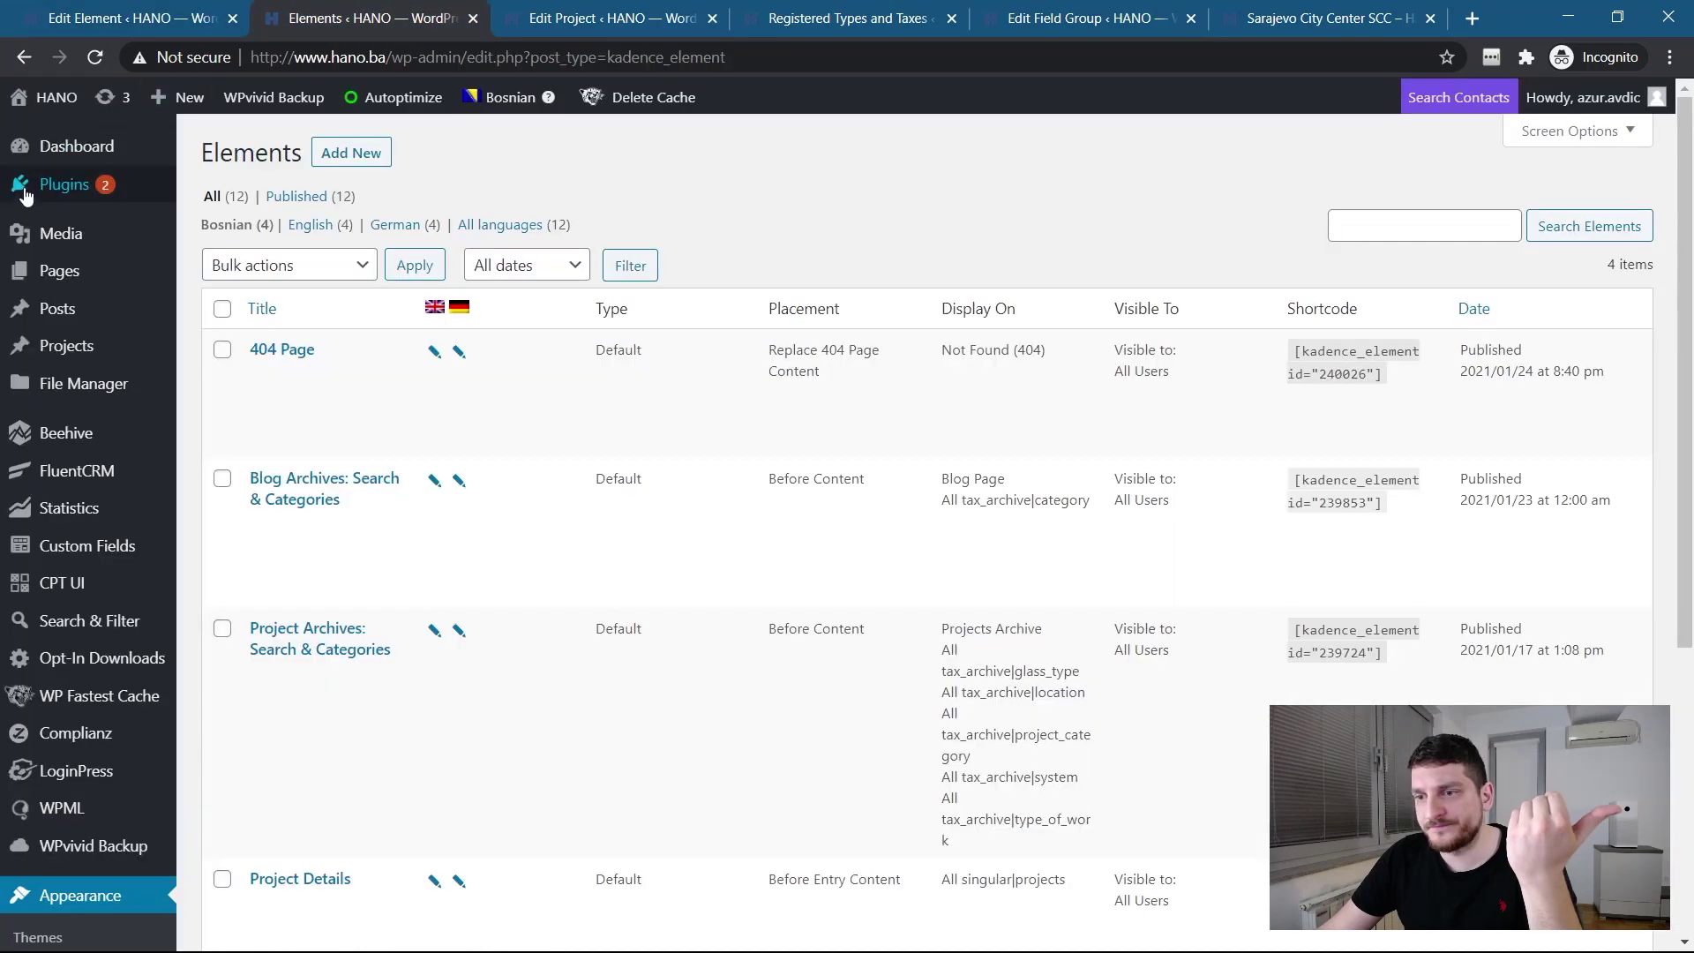
mouse_move(53, 183)
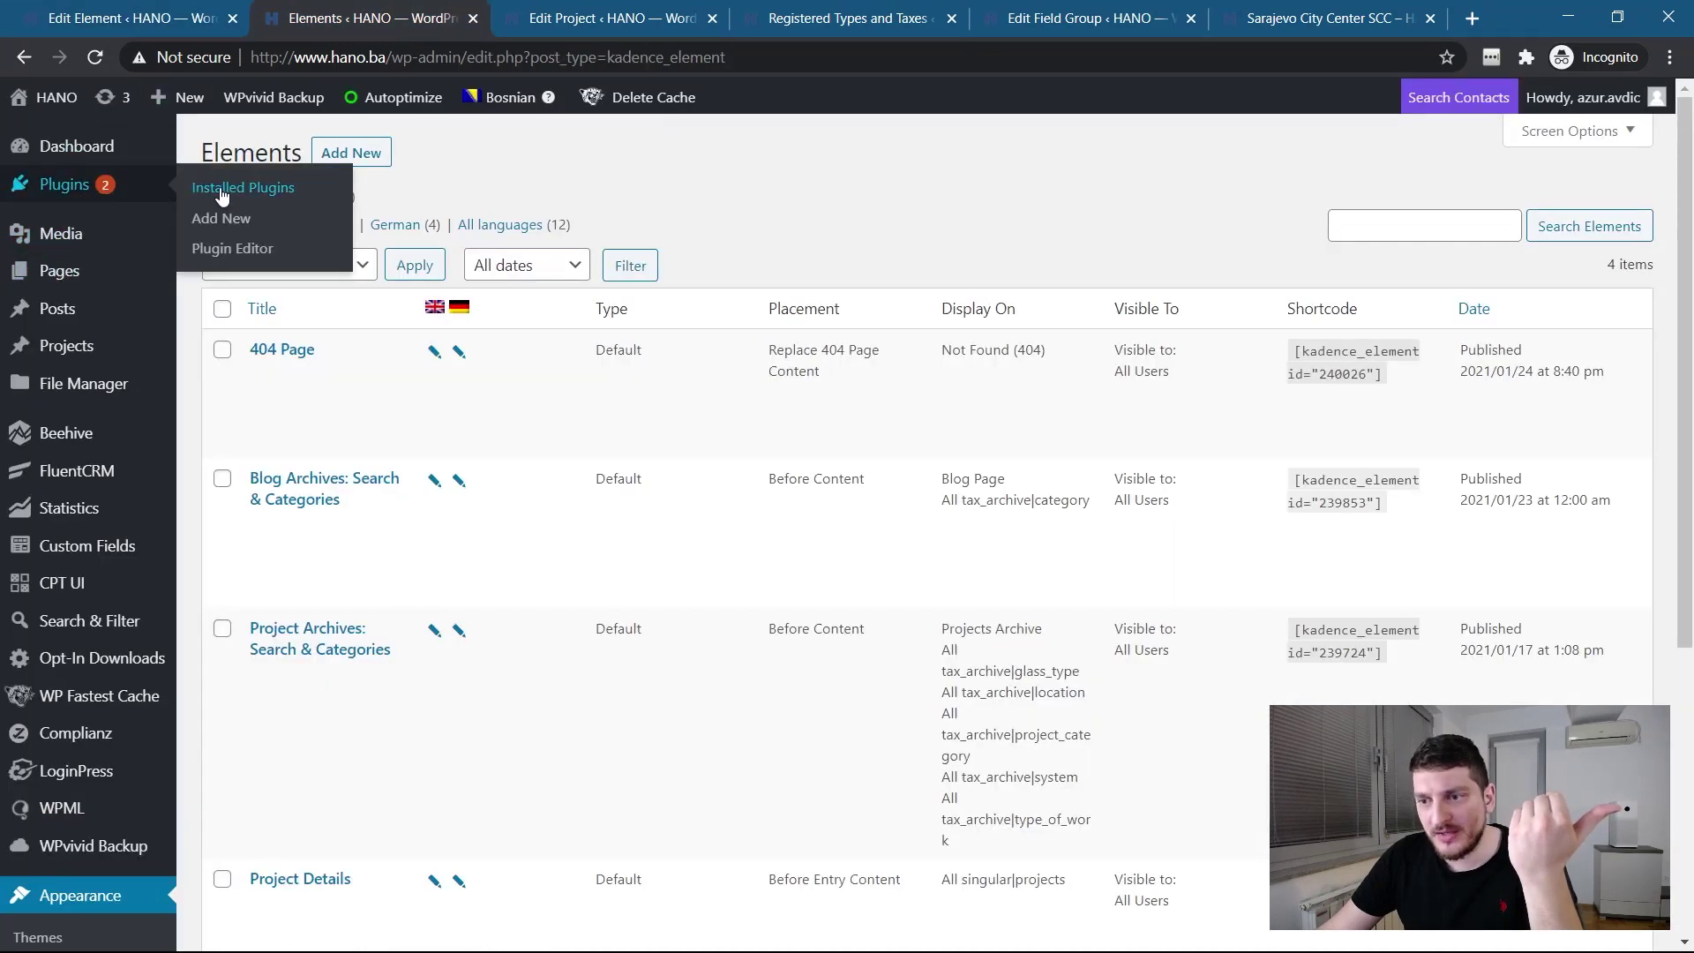
click(252, 247)
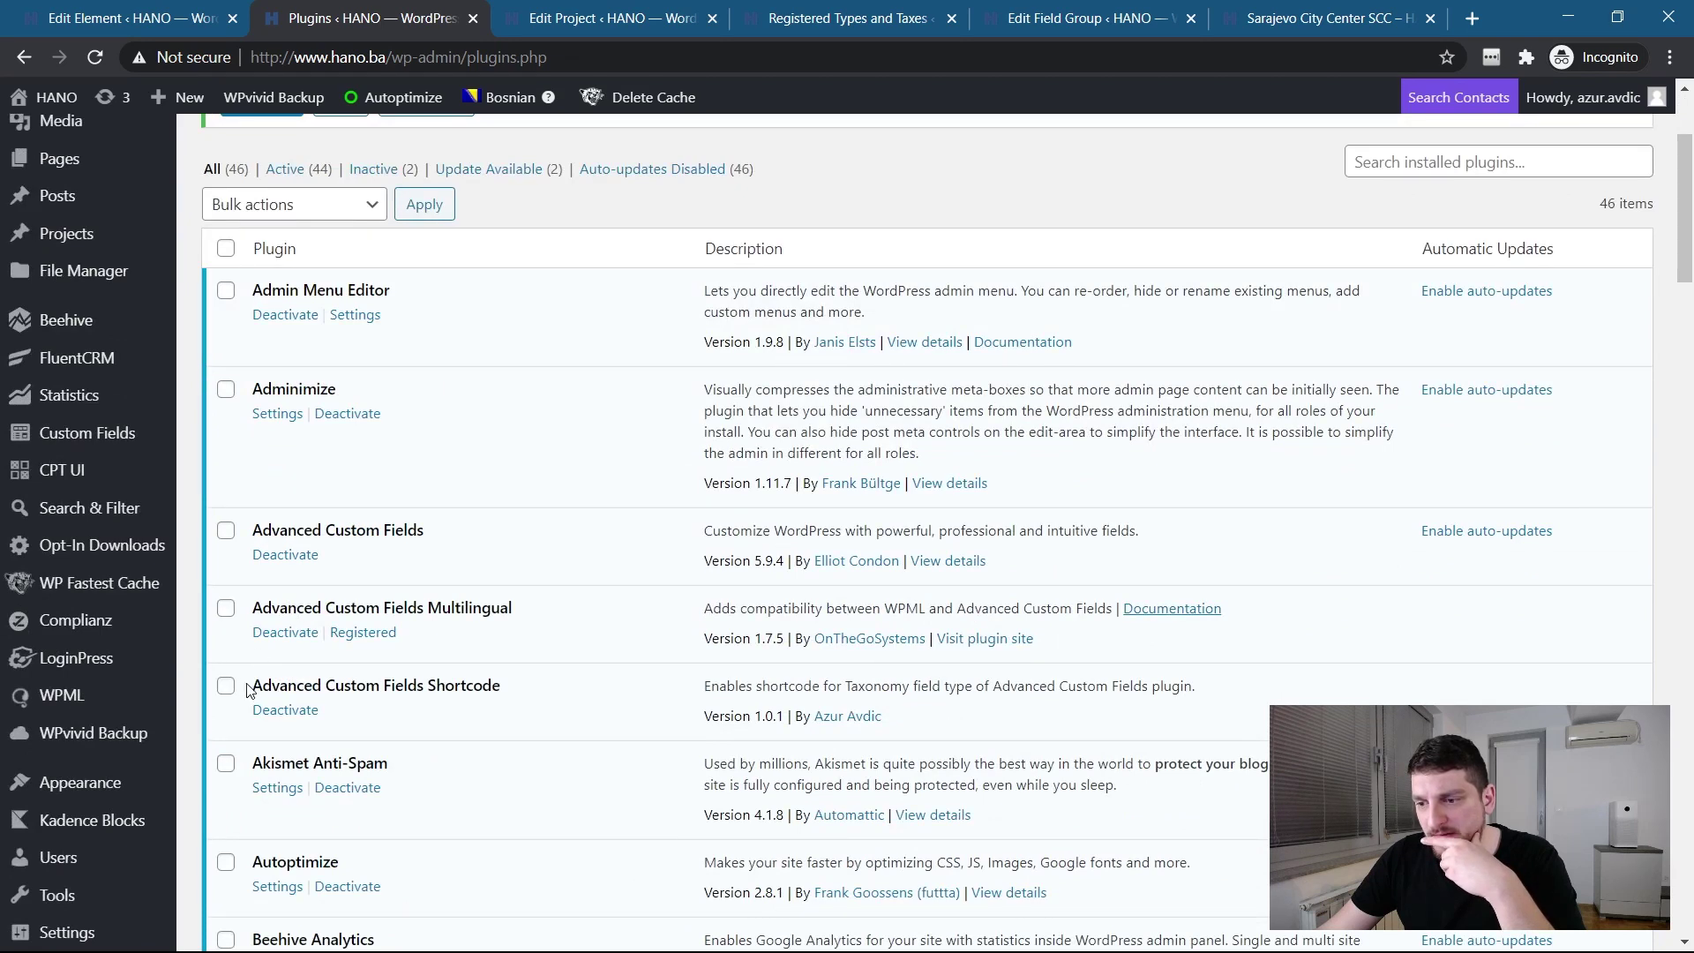
drag(256, 684, 492, 686)
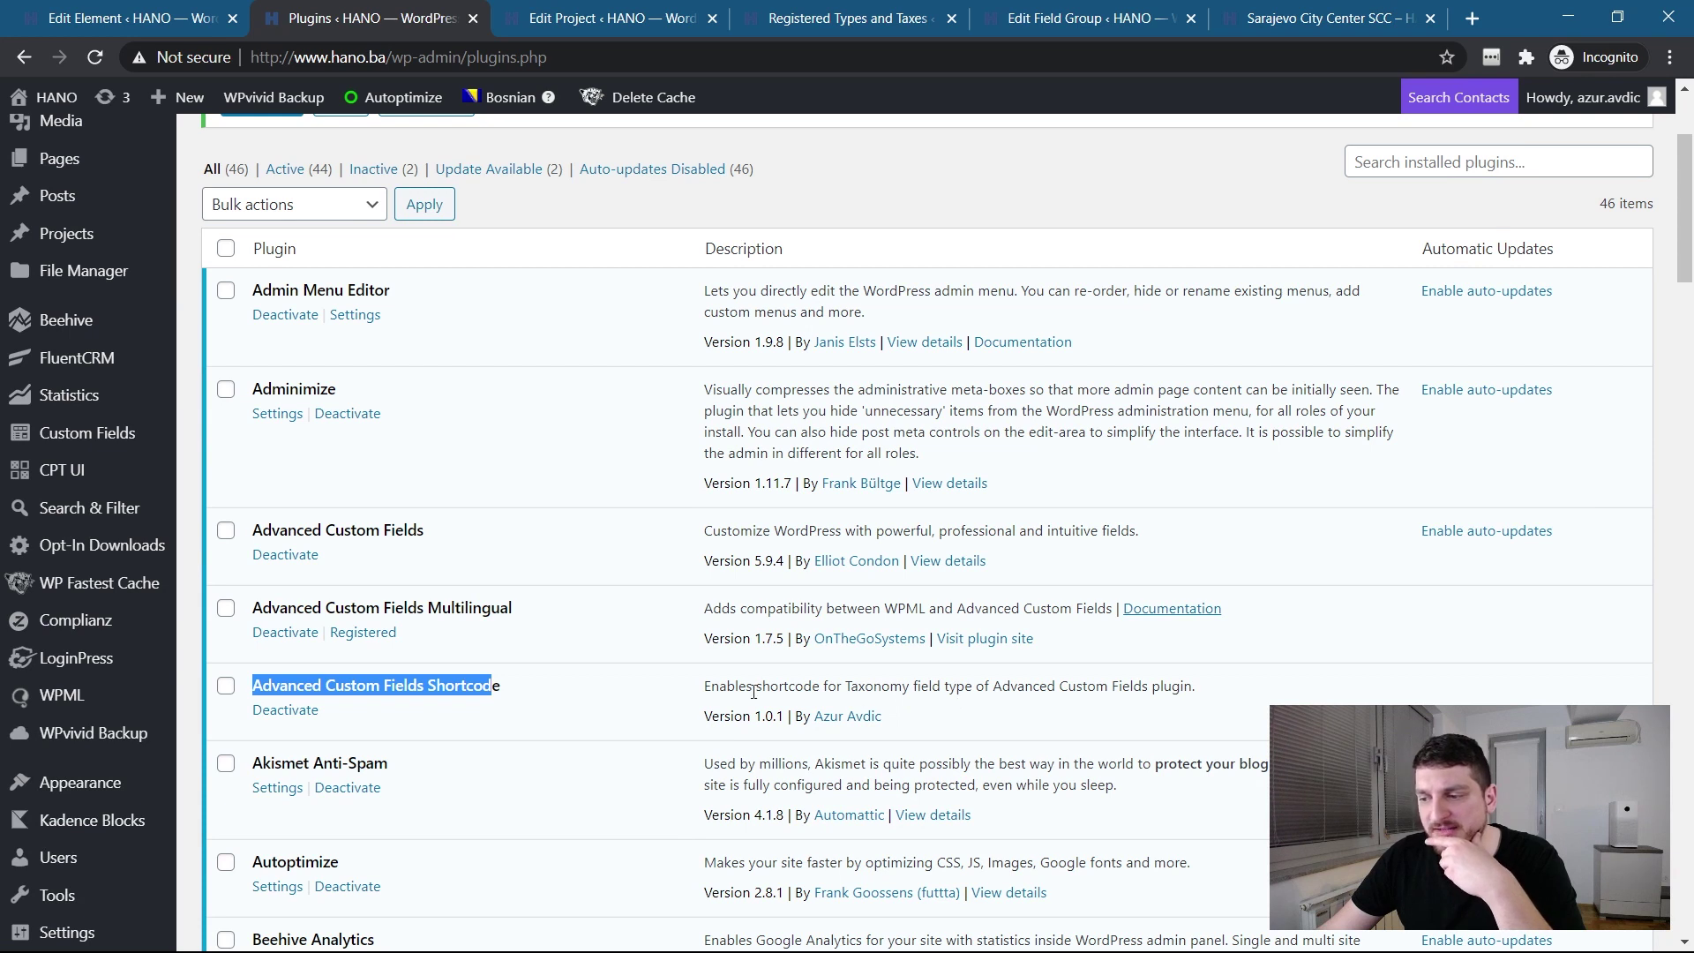
drag(704, 686, 1202, 698)
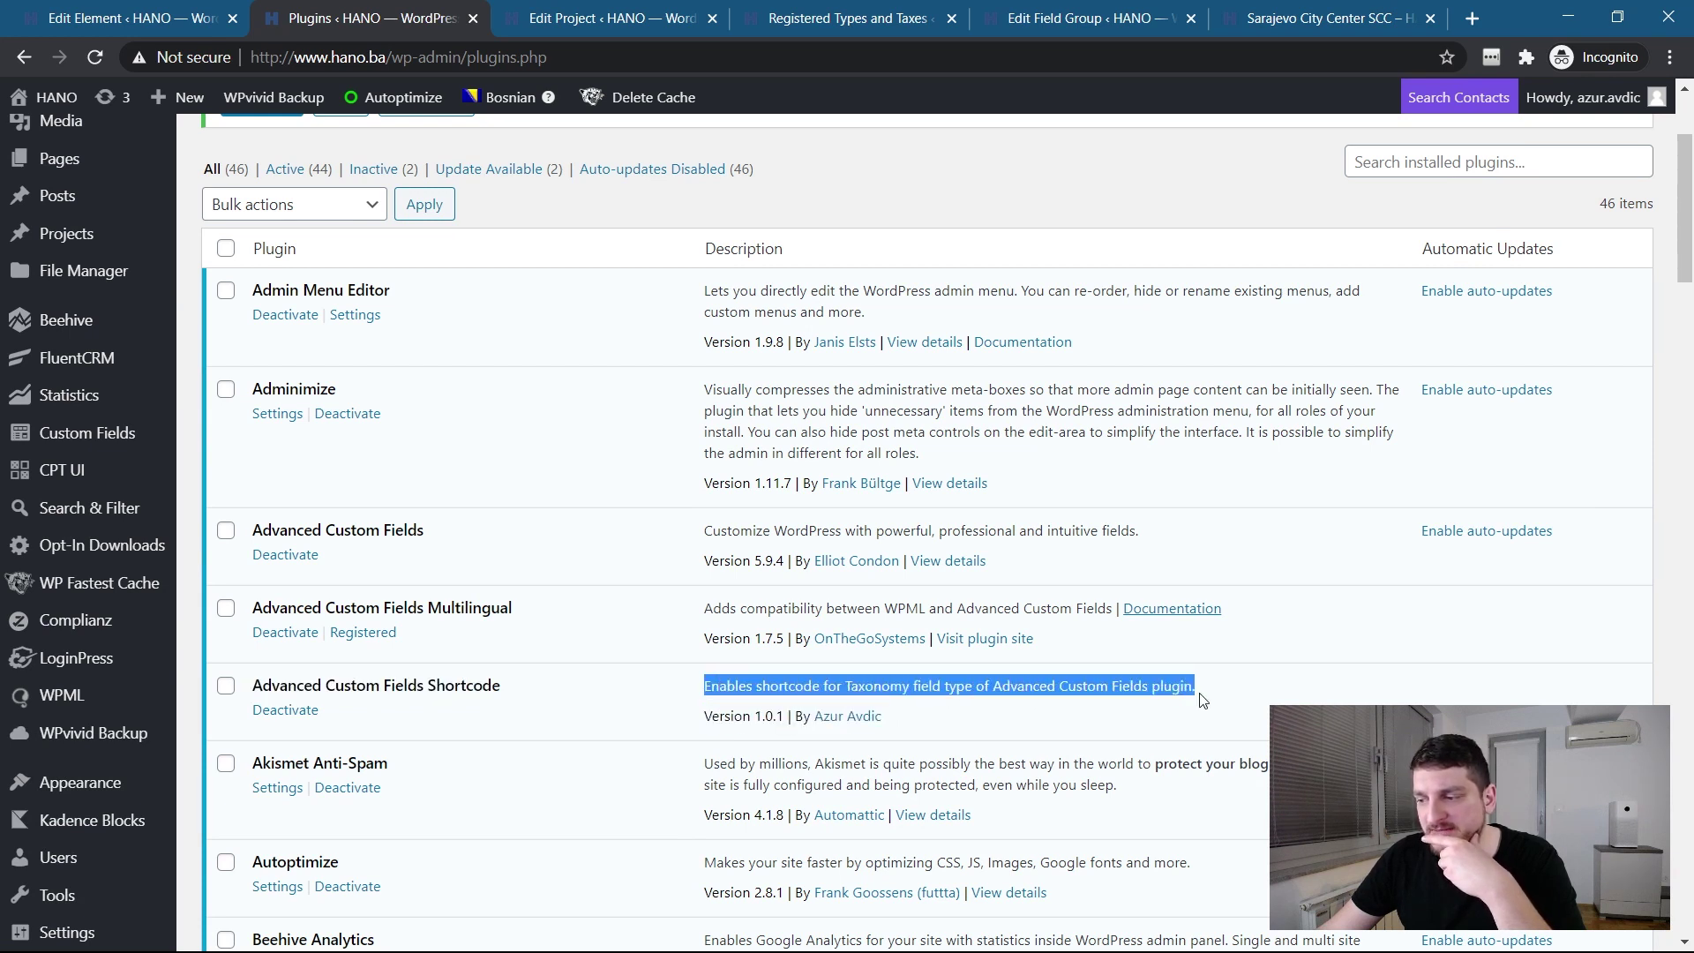
click(1202, 700)
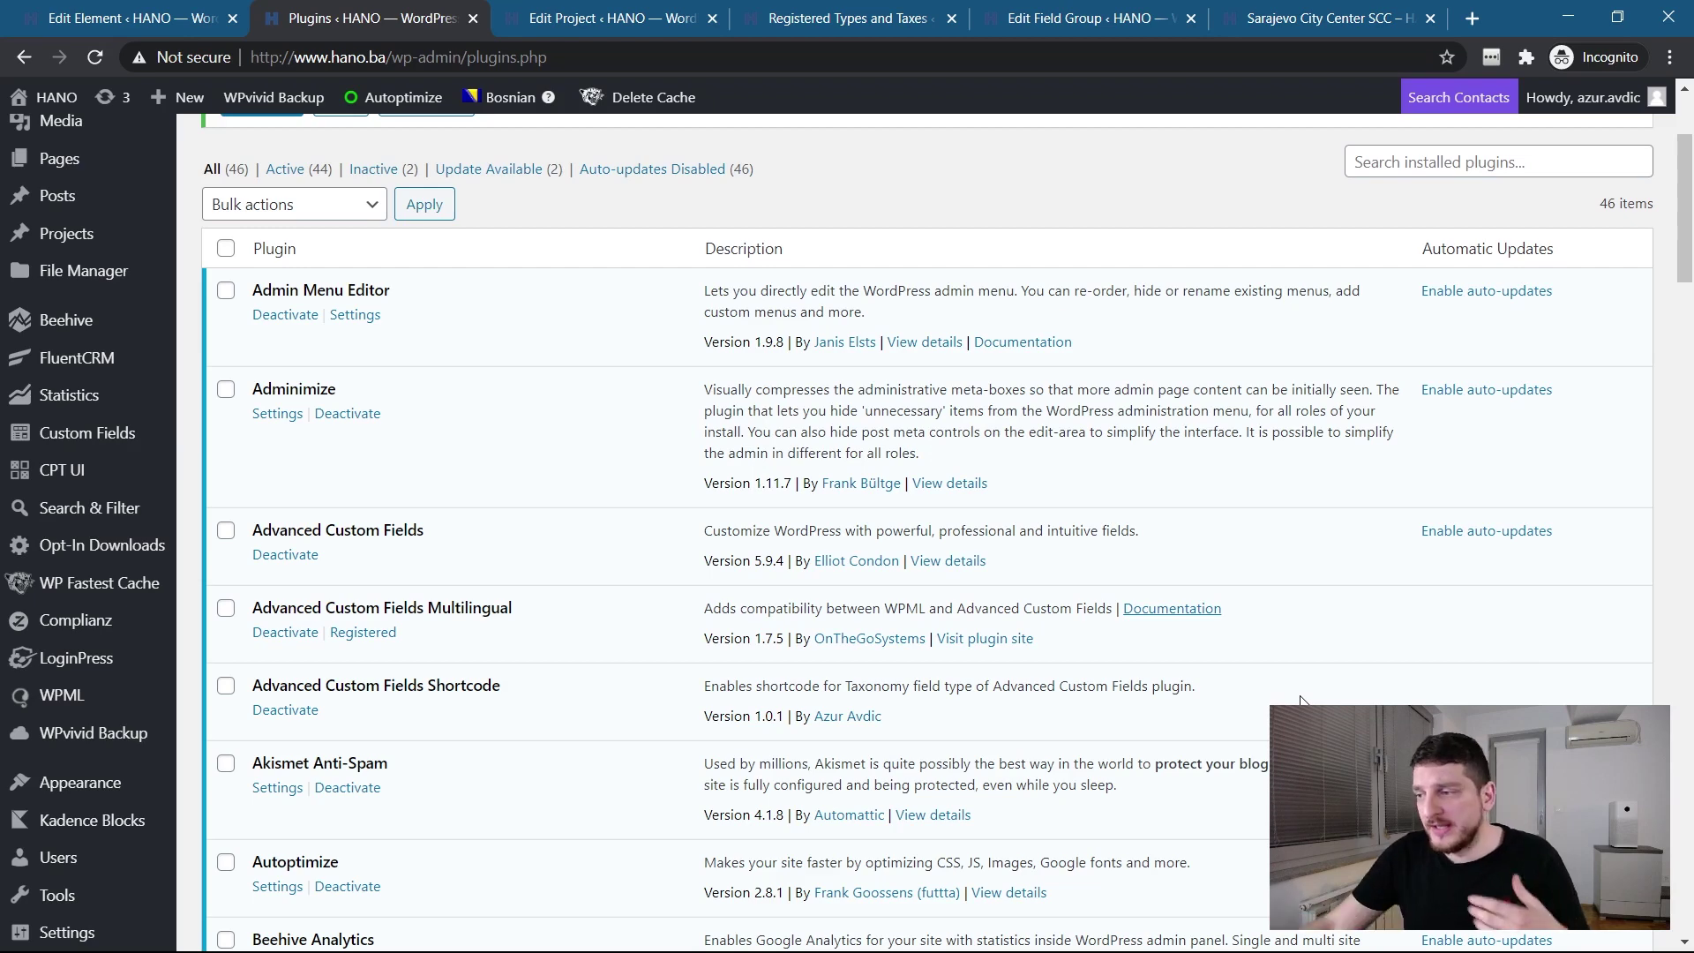
click(131, 18)
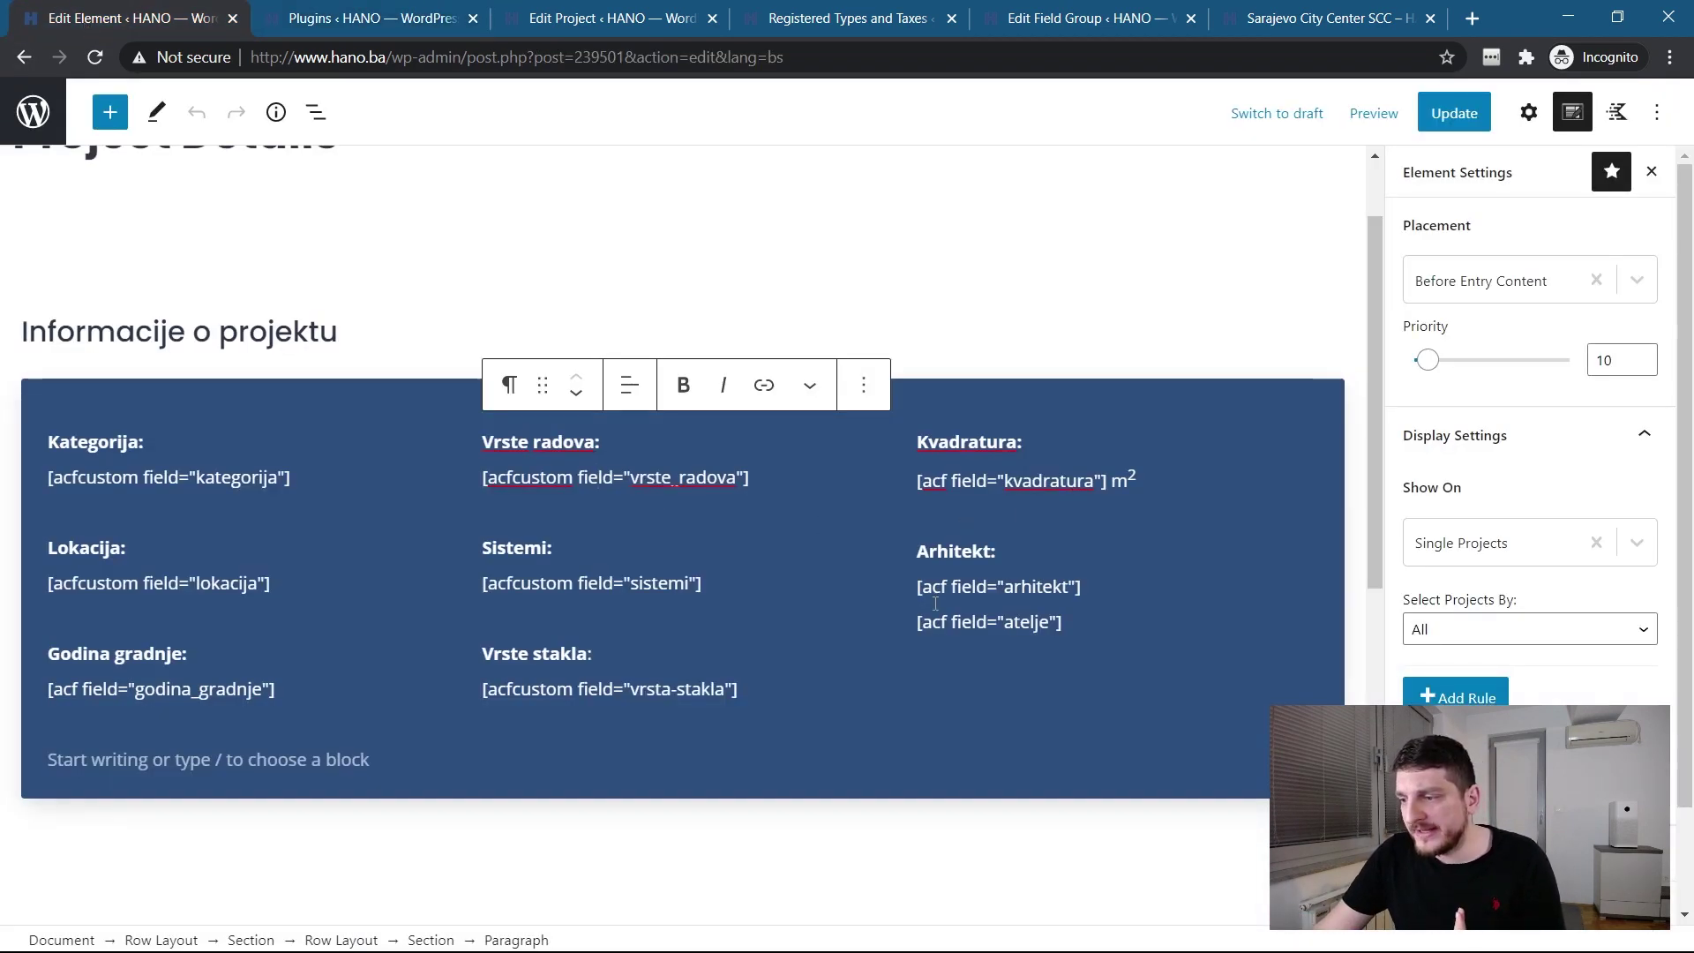
Step: Examine the acfcustom shortcodes for Sistemi, Vrste stakla and Lokacija and the acf shortcode for Godina gradnje in the Project Details element
click(614, 584)
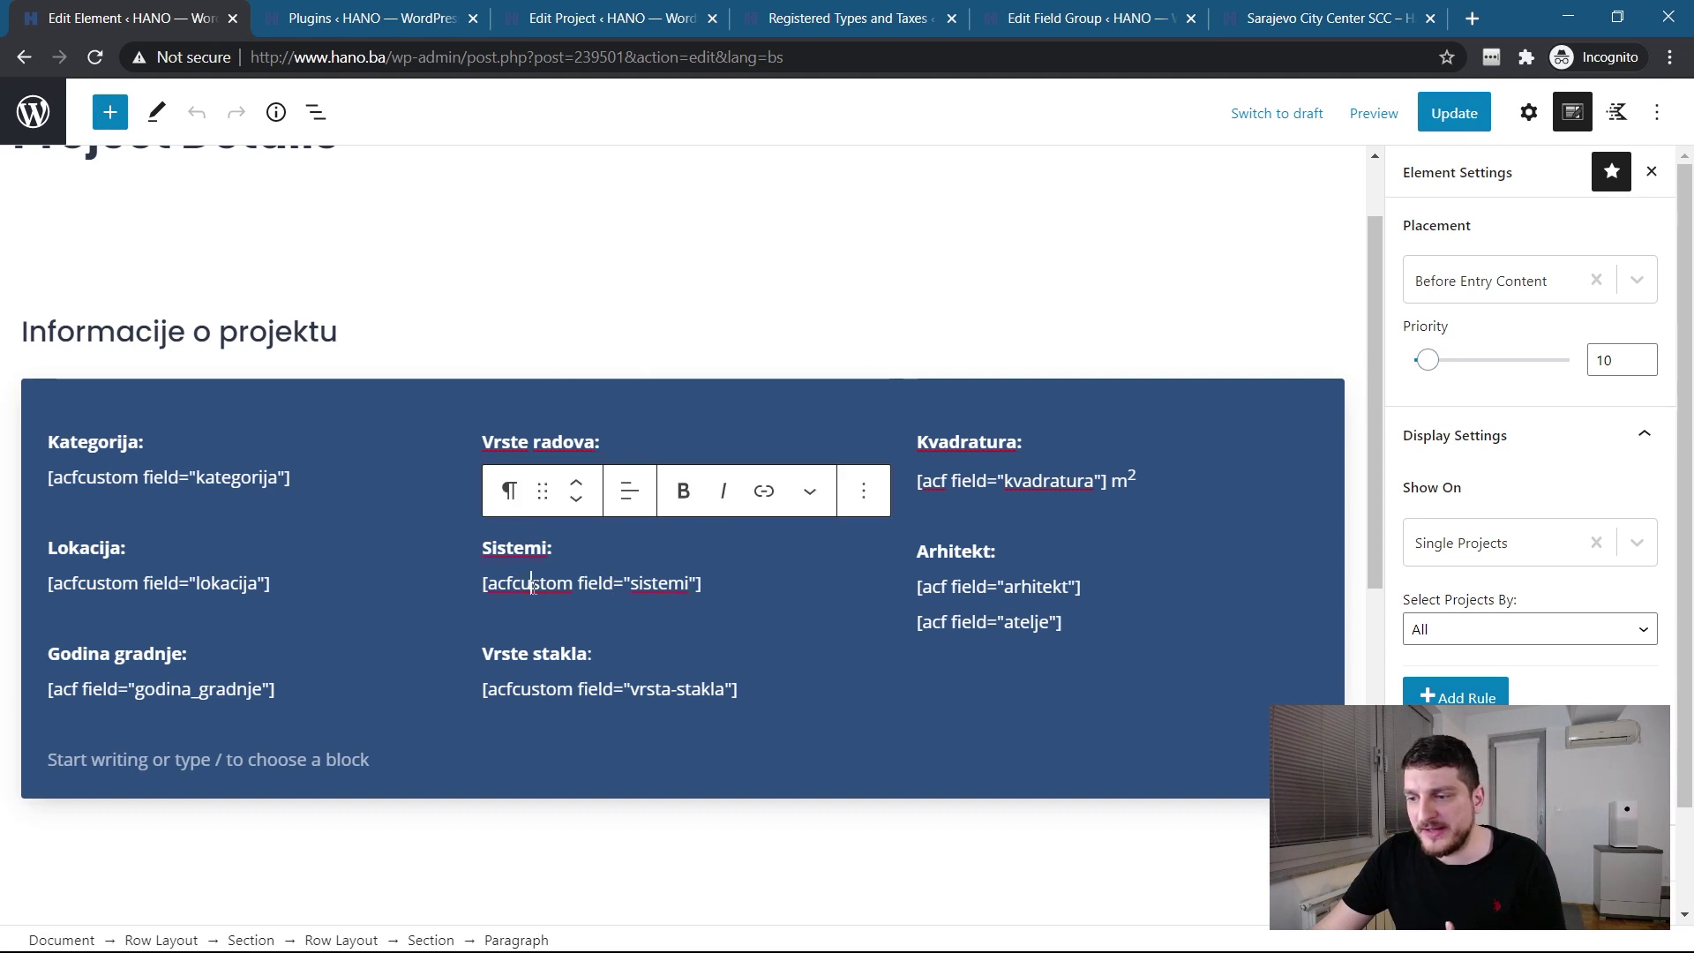
drag(532, 582, 686, 582)
drag(572, 689, 679, 690)
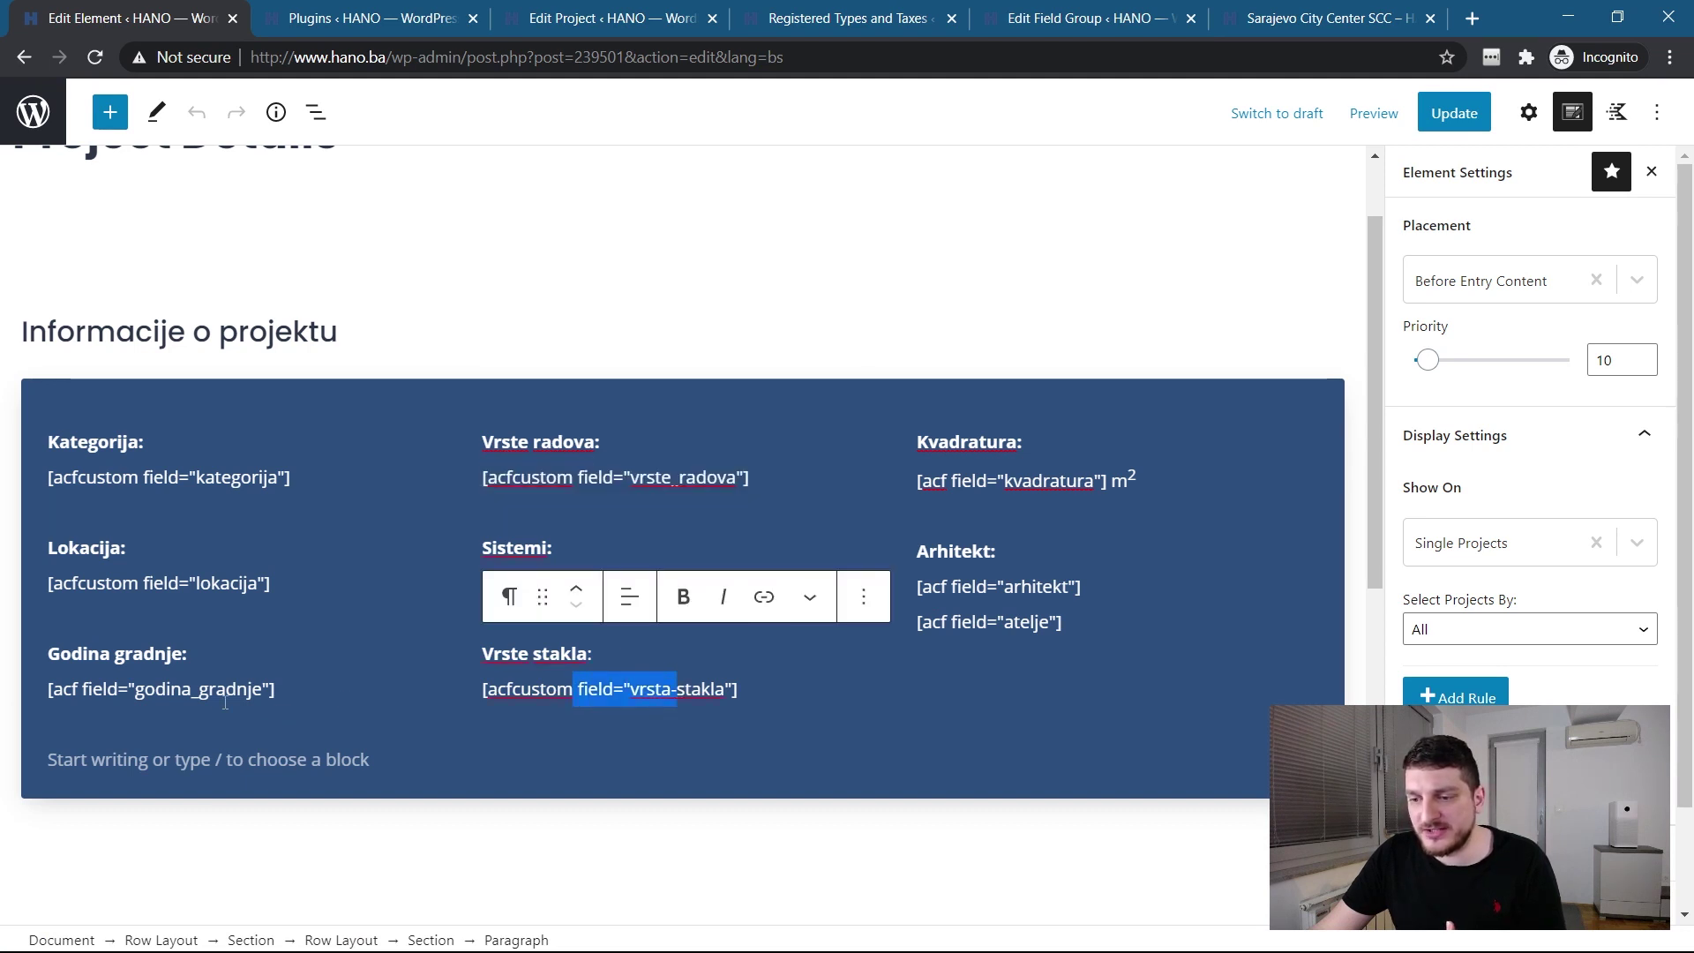
drag(100, 590, 207, 588)
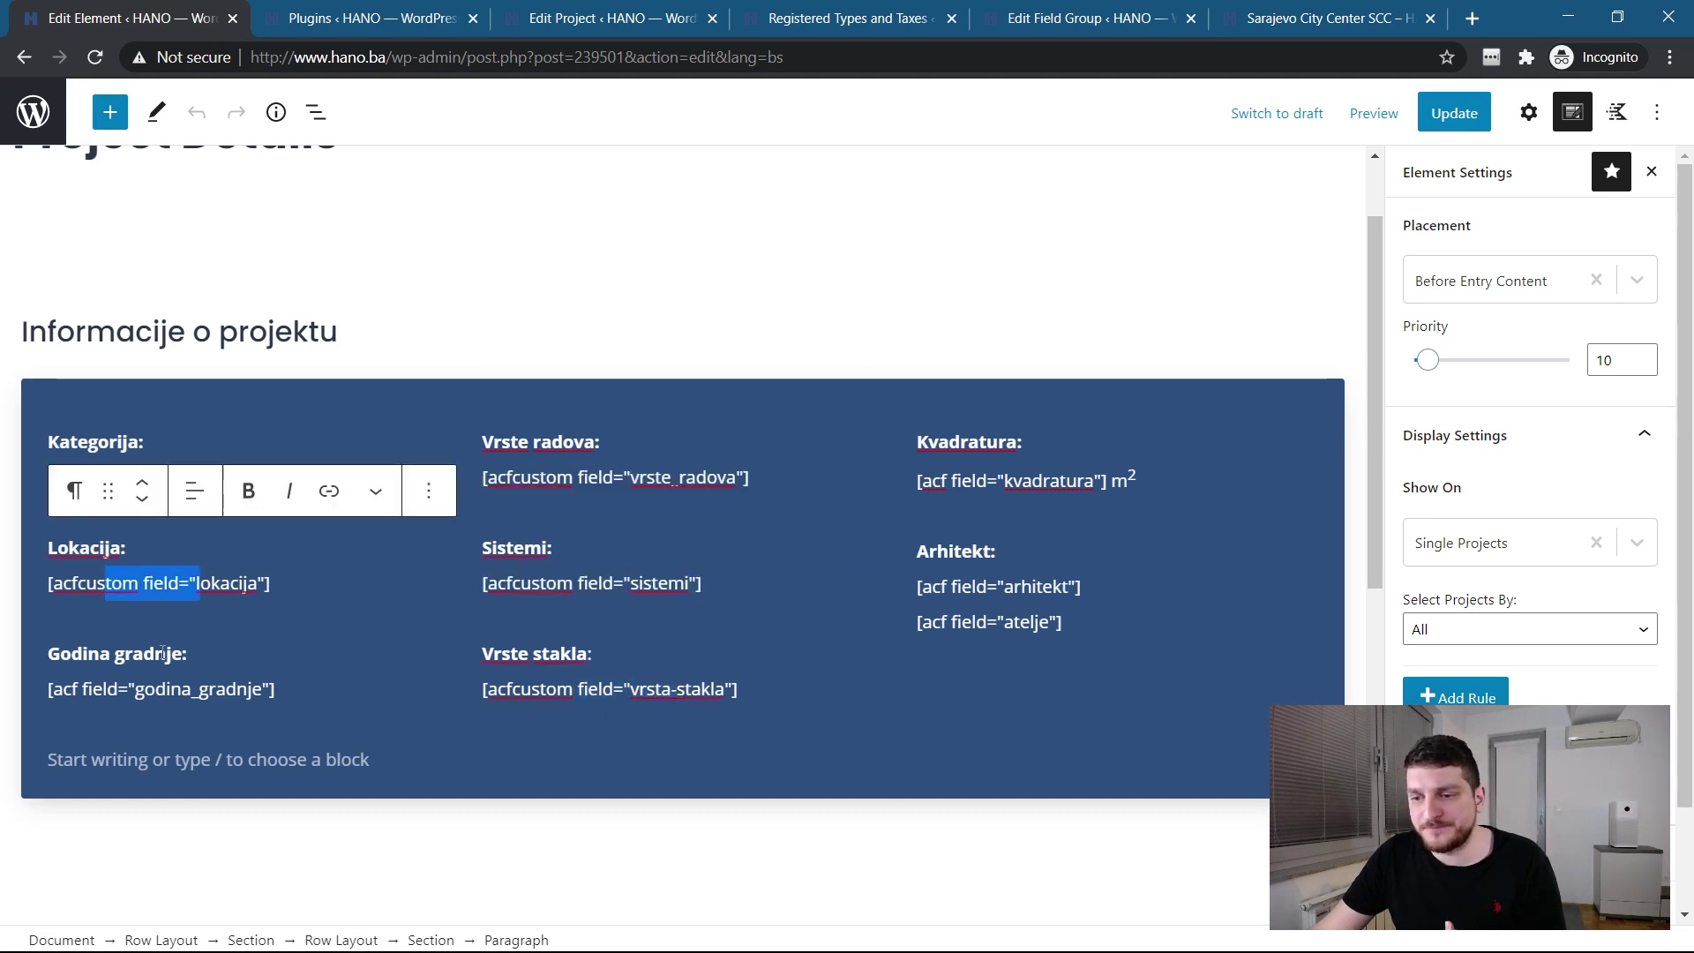
drag(53, 689, 152, 689)
click(117, 689)
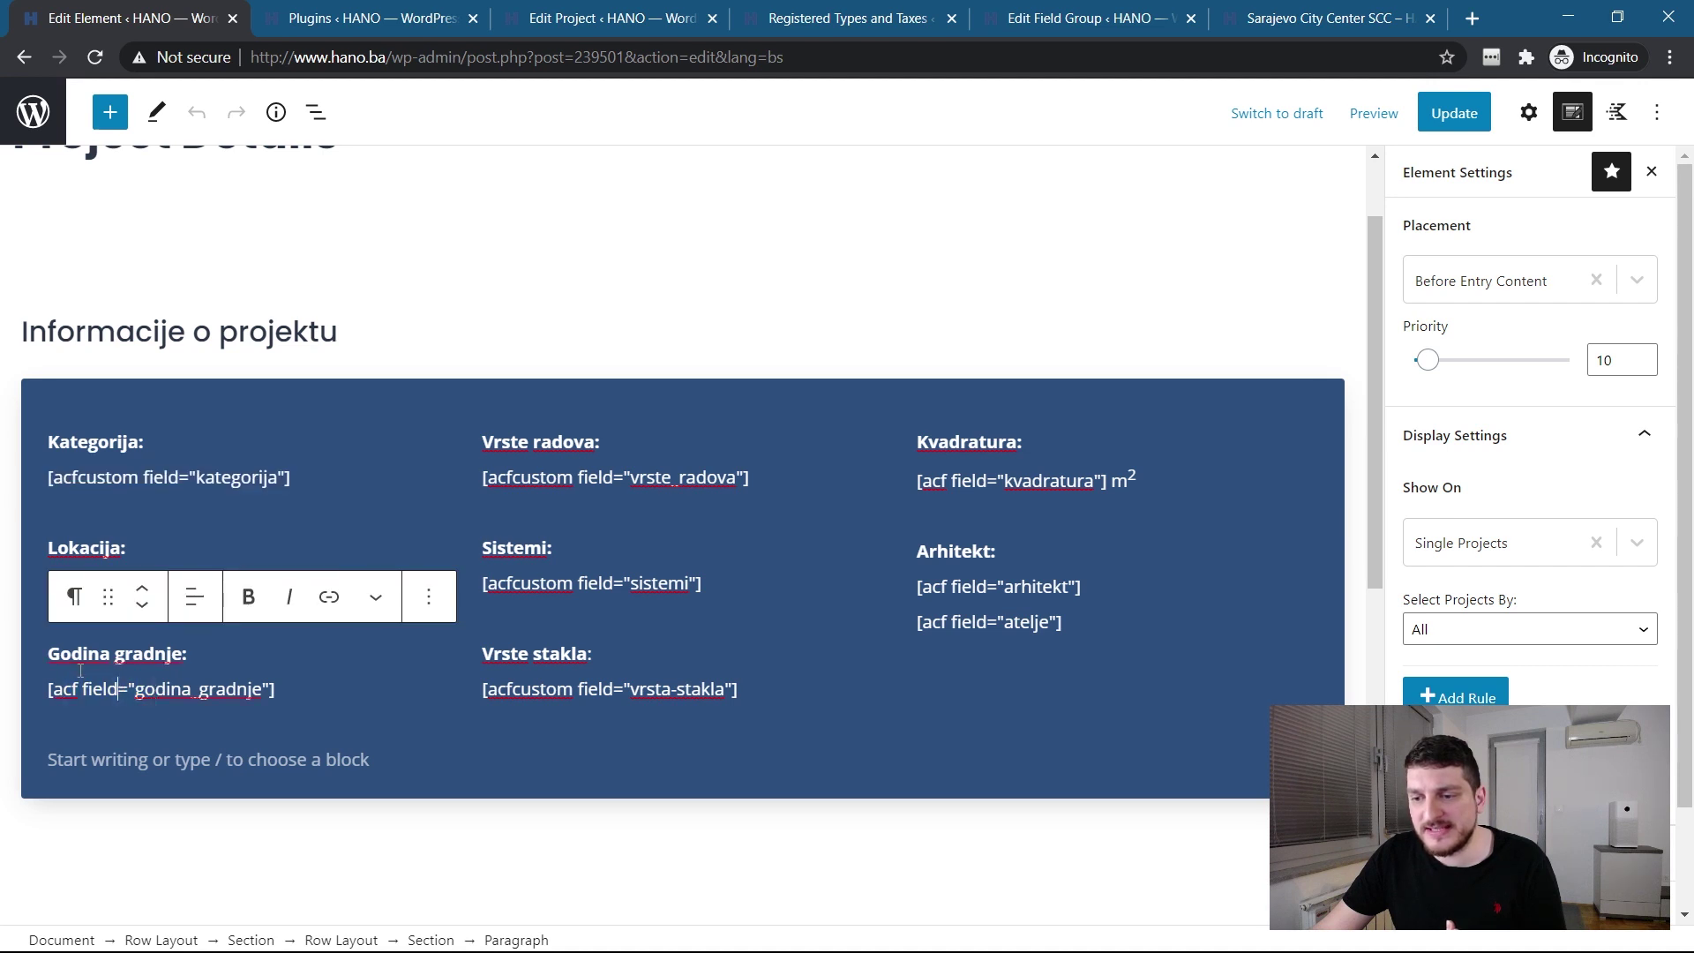
Step: Inspect the shortcodes under Kategorija, Arhitekt and Vrste radova in the Informacije o projektu block
click(111, 476)
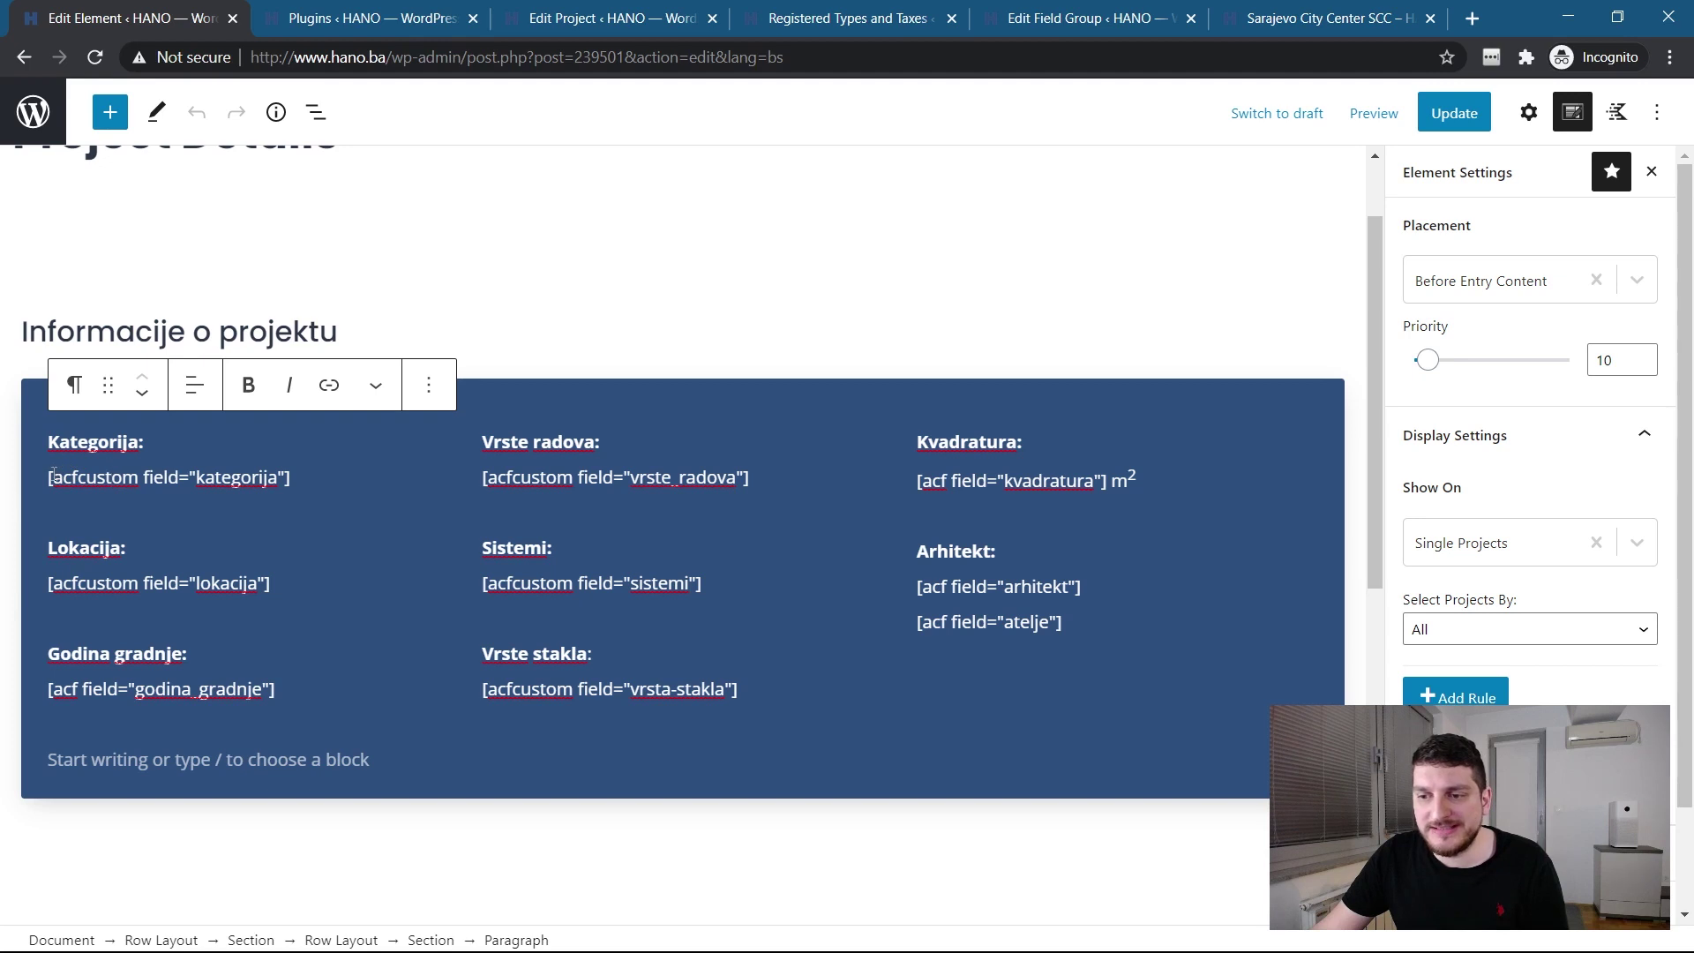
drag(53, 476, 259, 477)
click(259, 476)
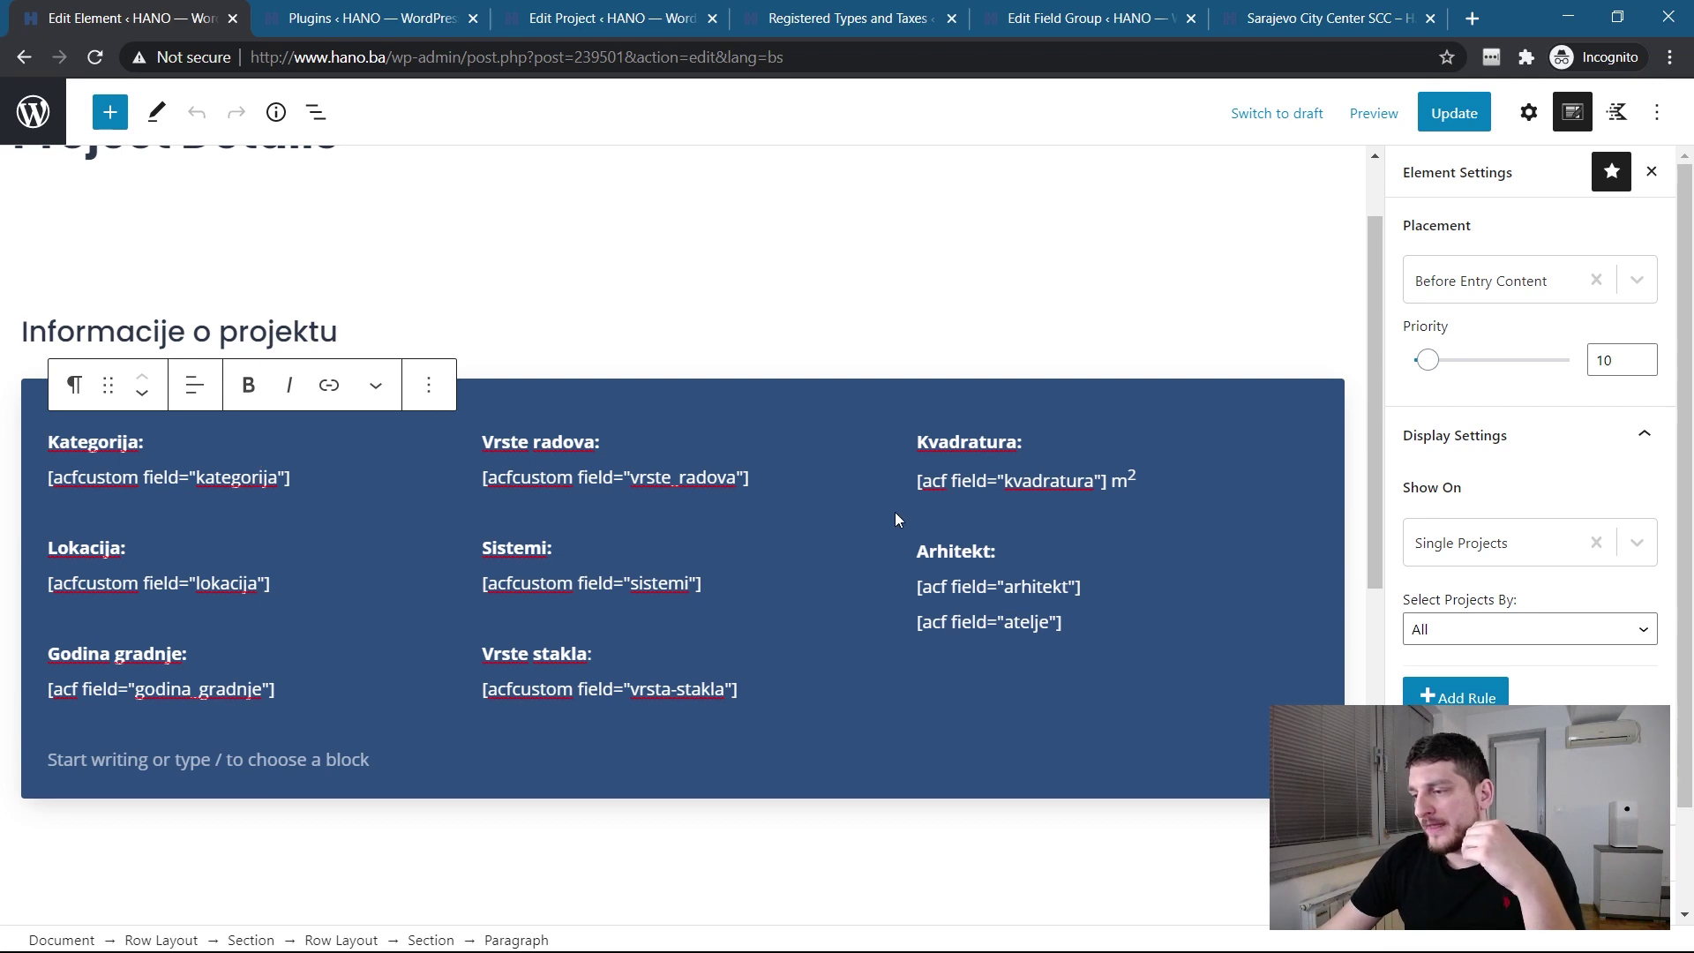
click(1022, 587)
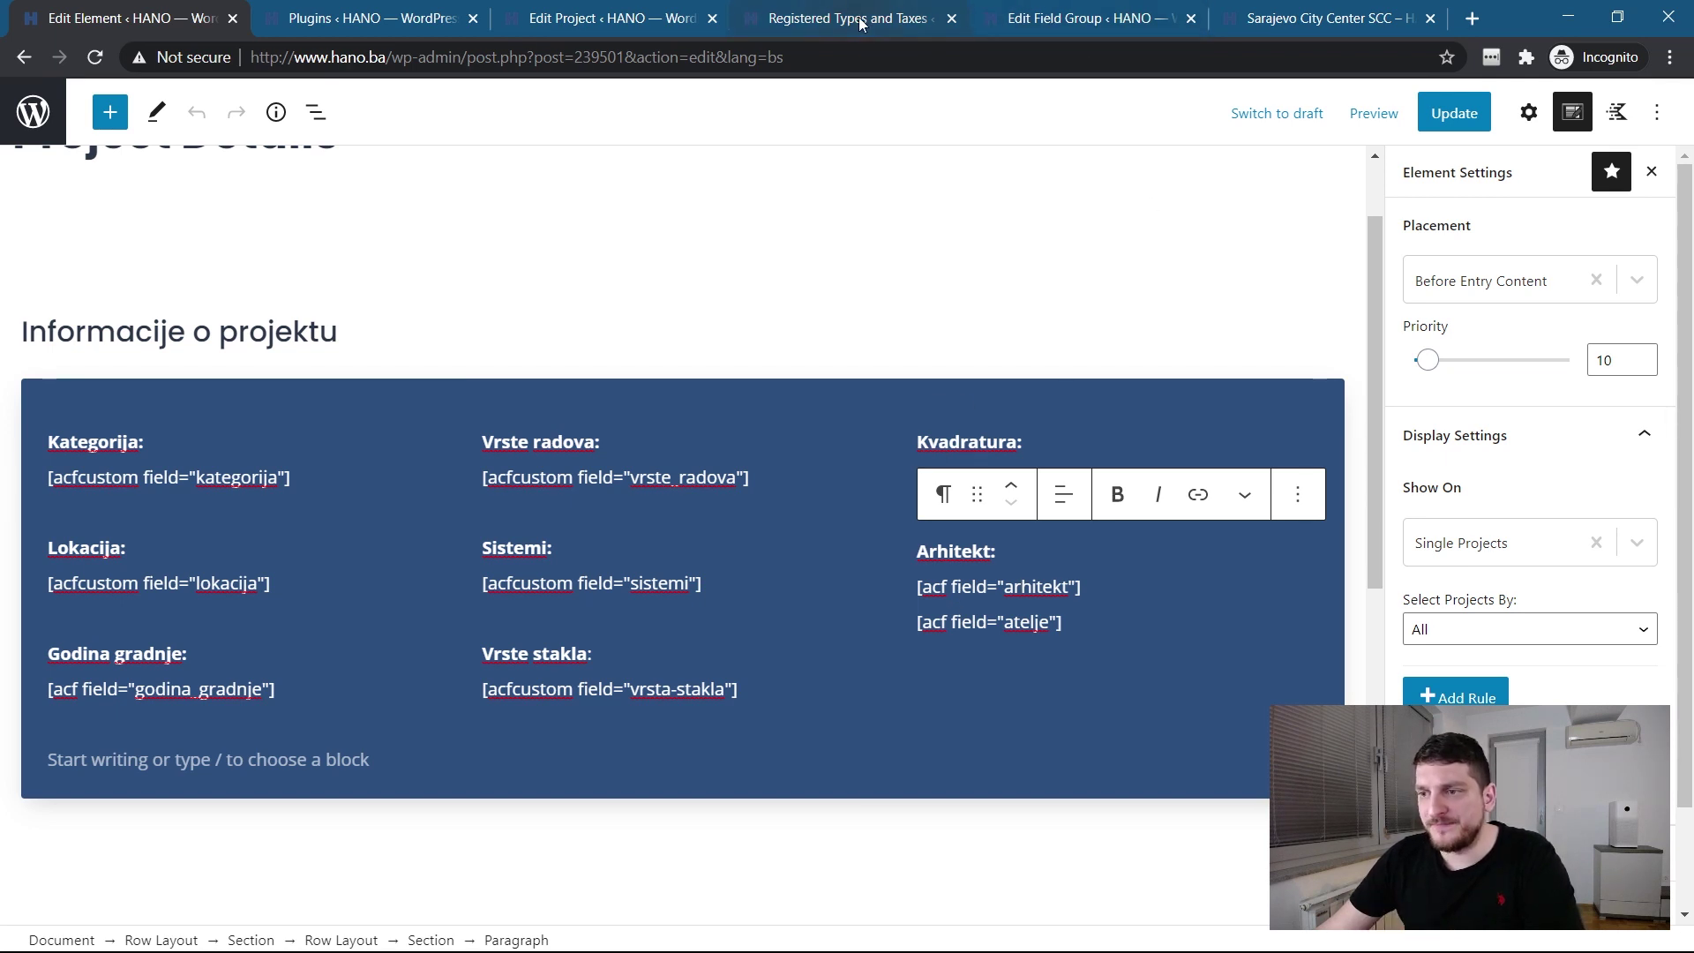
click(674, 480)
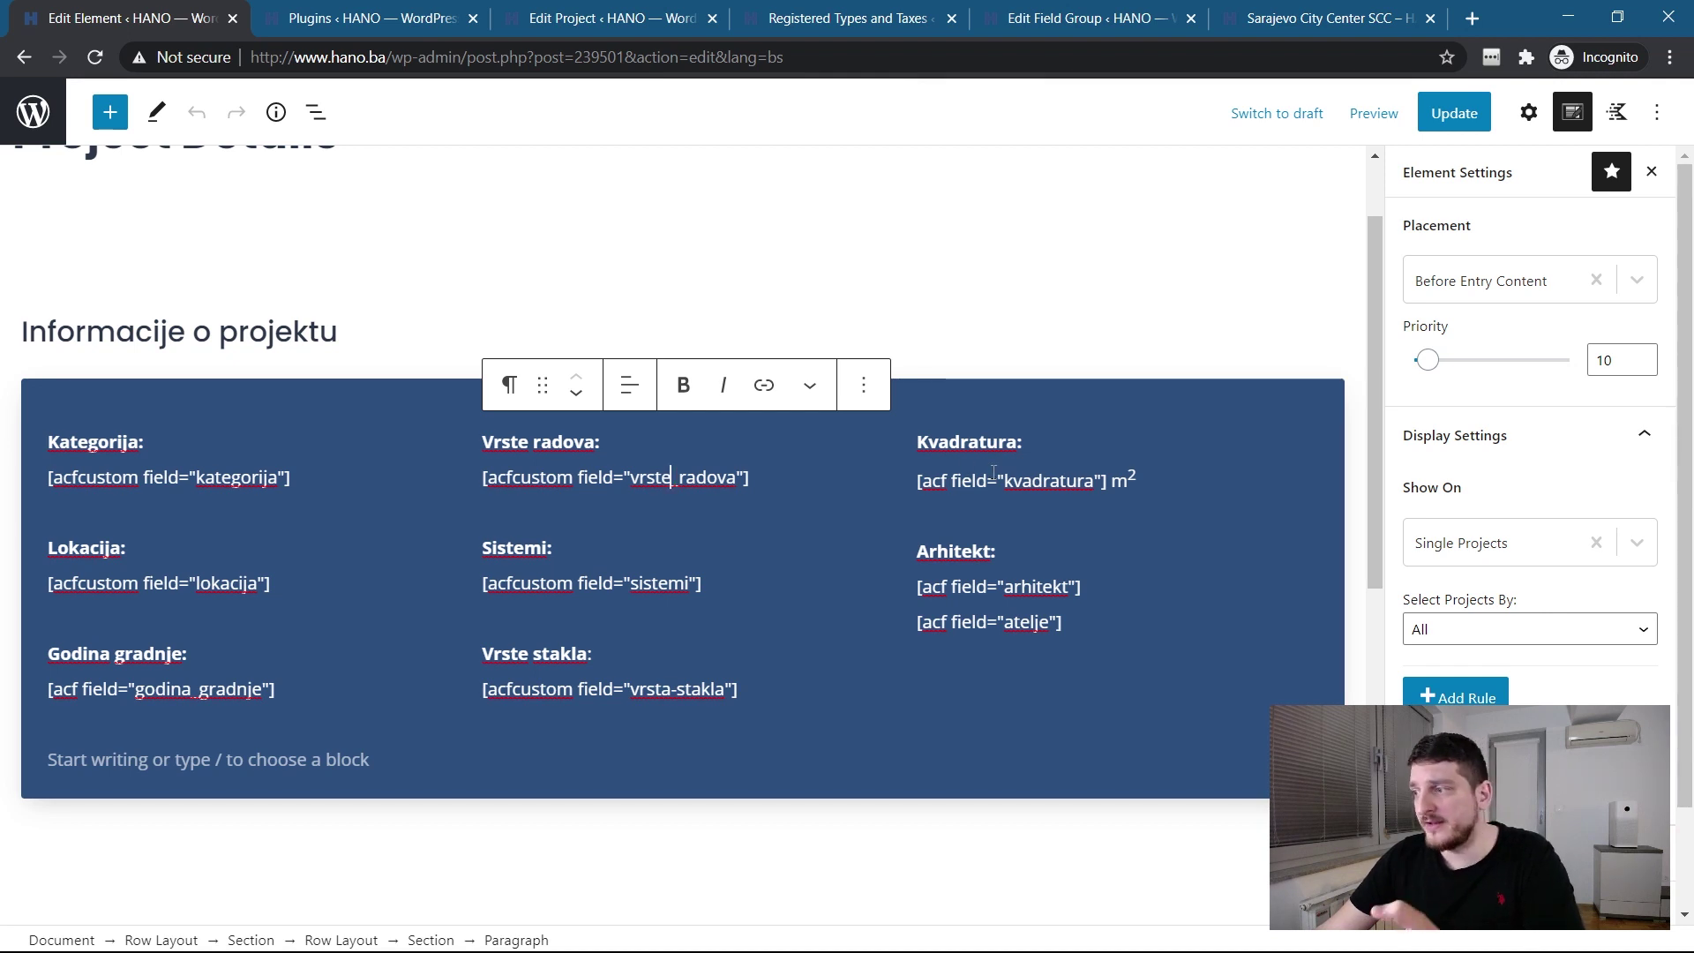
Step: View the Project Details box on the live Sarajevo City Center SCC page, glance at the installed plugins, and return to the element editor
click(1262, 8)
drag(1688, 225, 1688, 279)
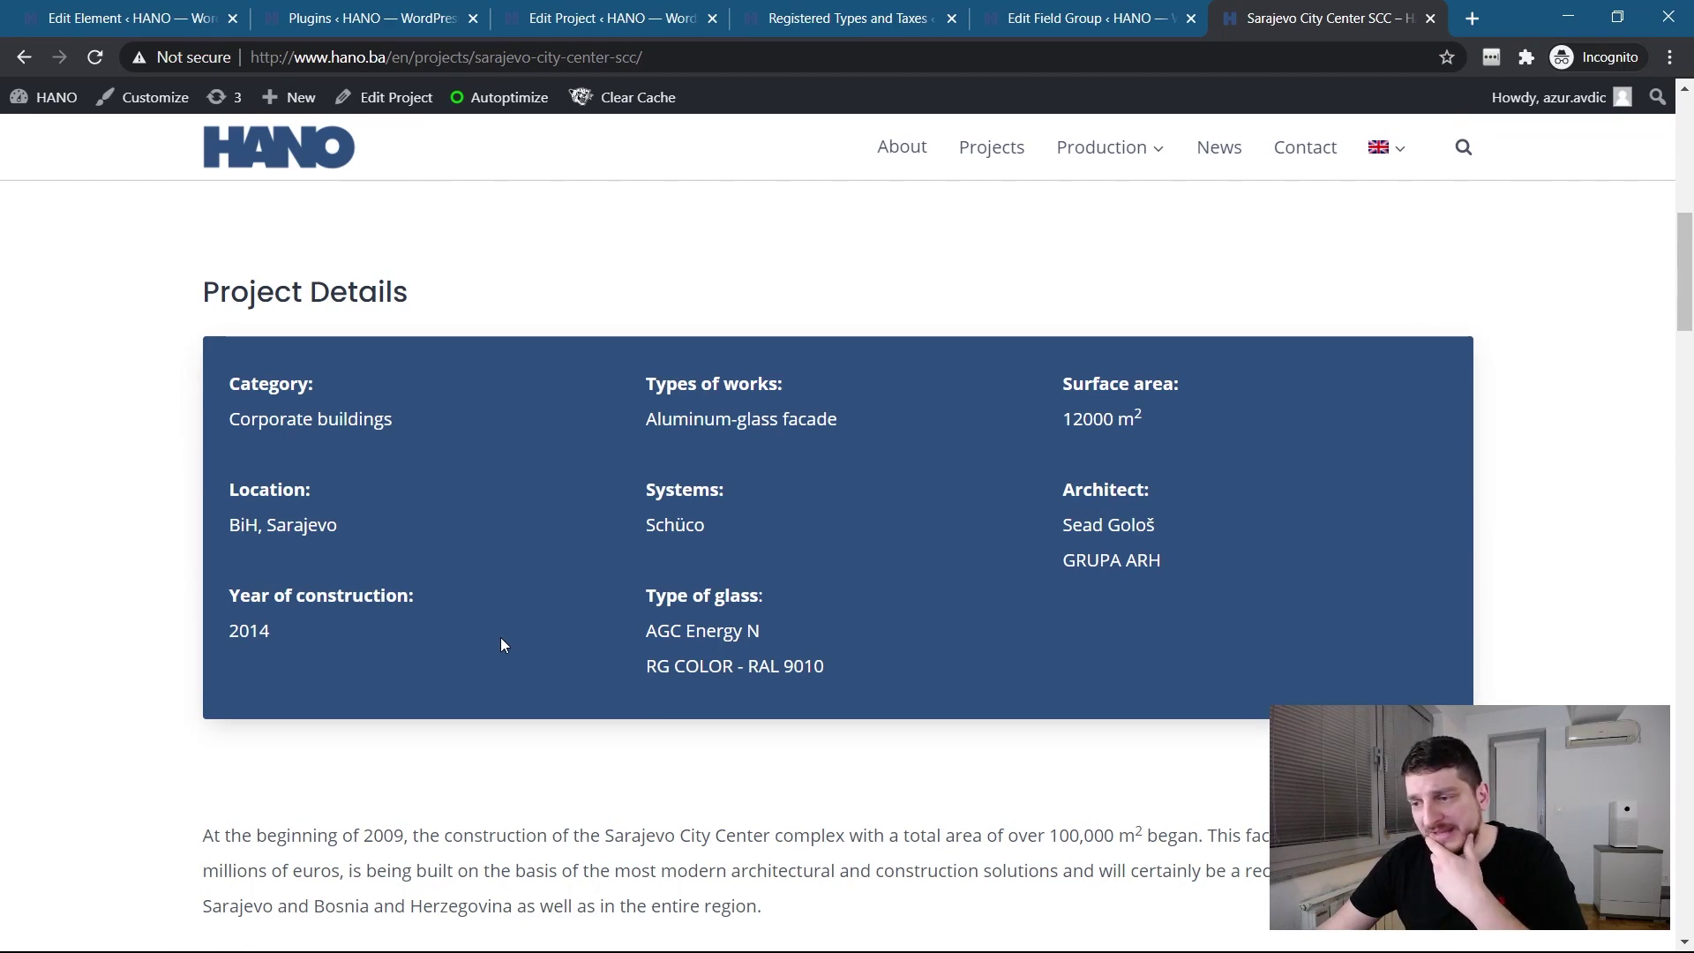
click(321, 19)
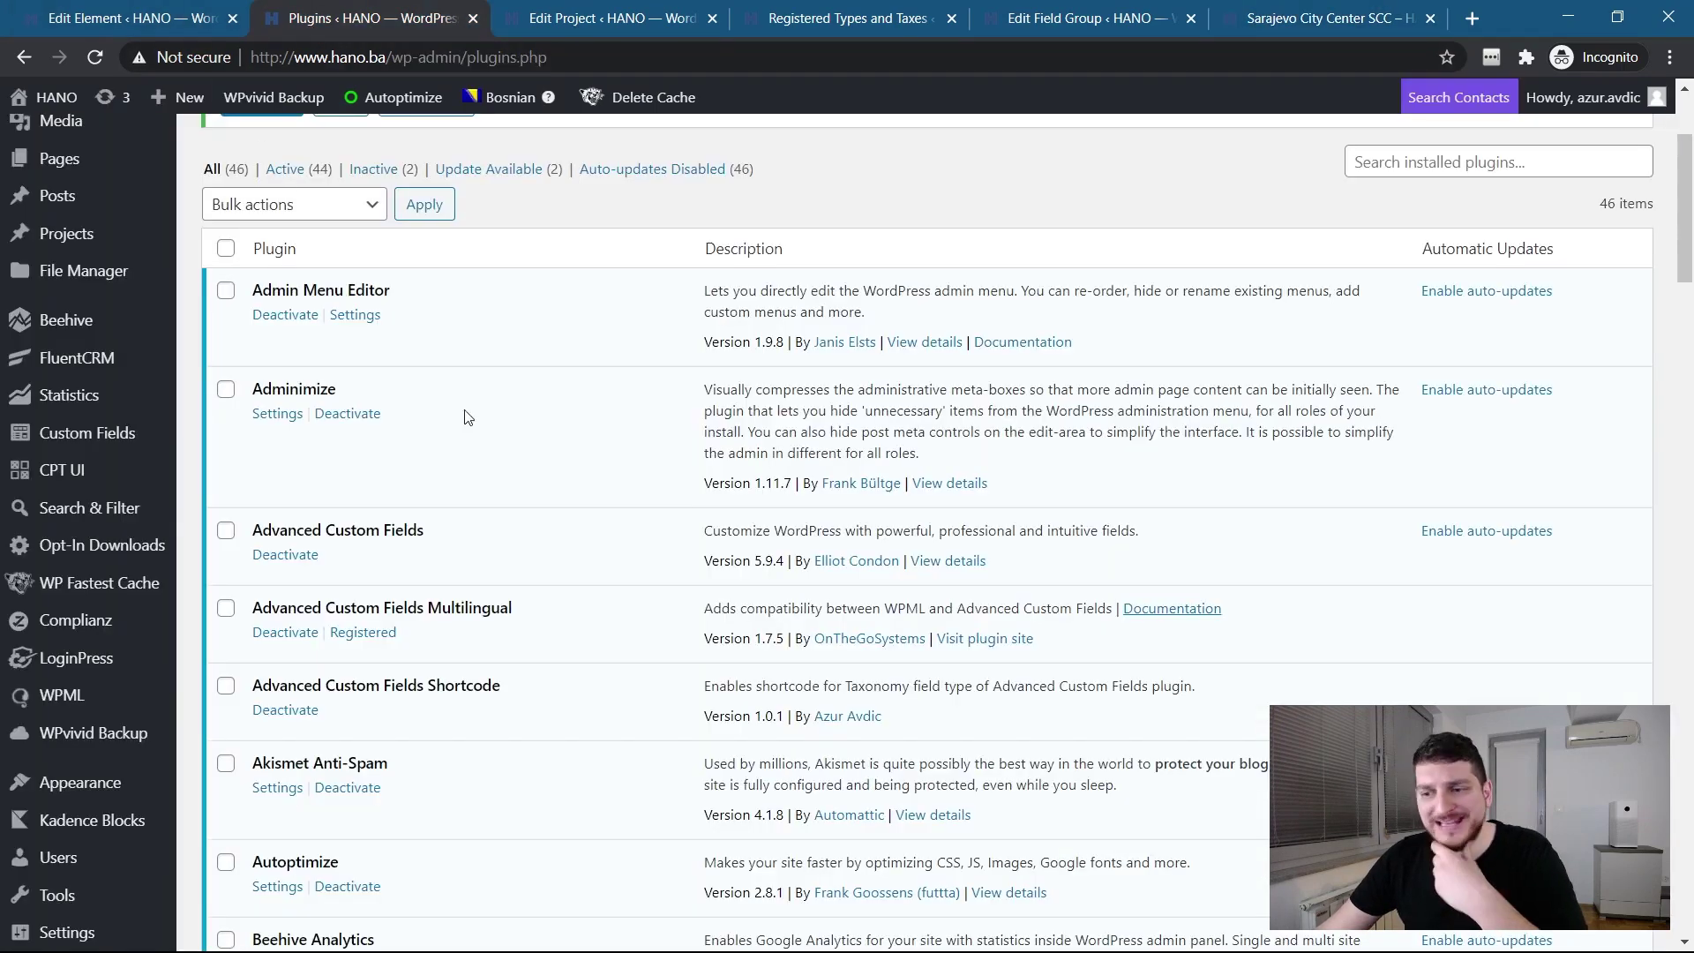
click(573, 27)
click(118, 14)
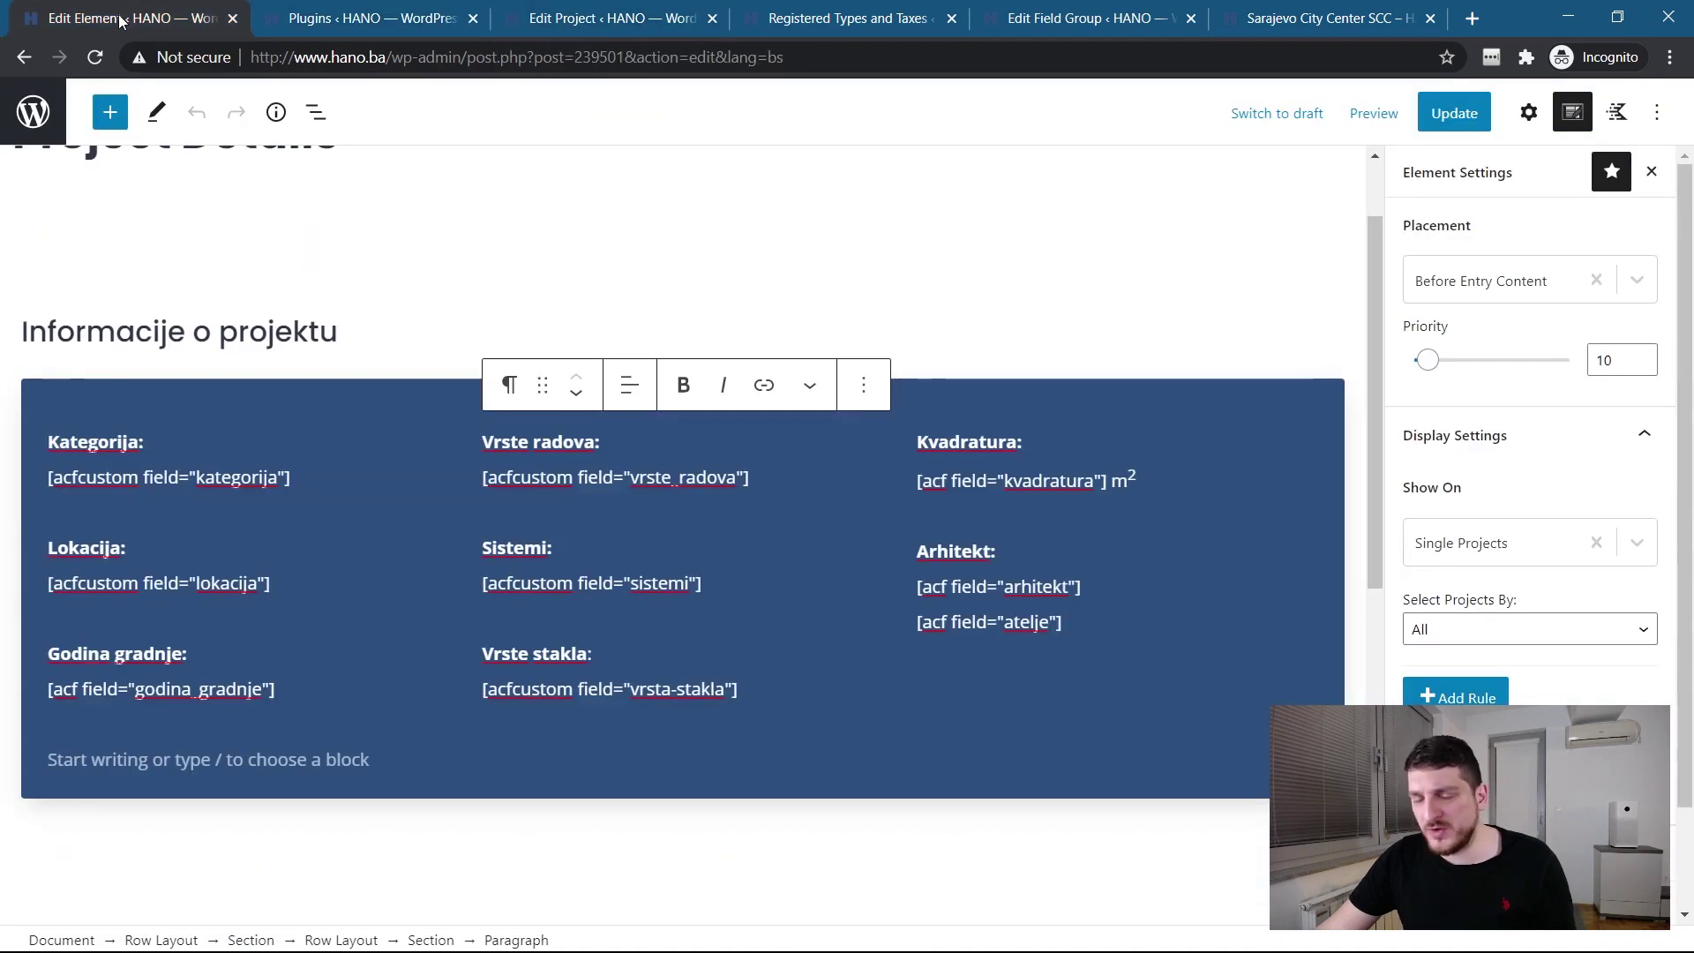